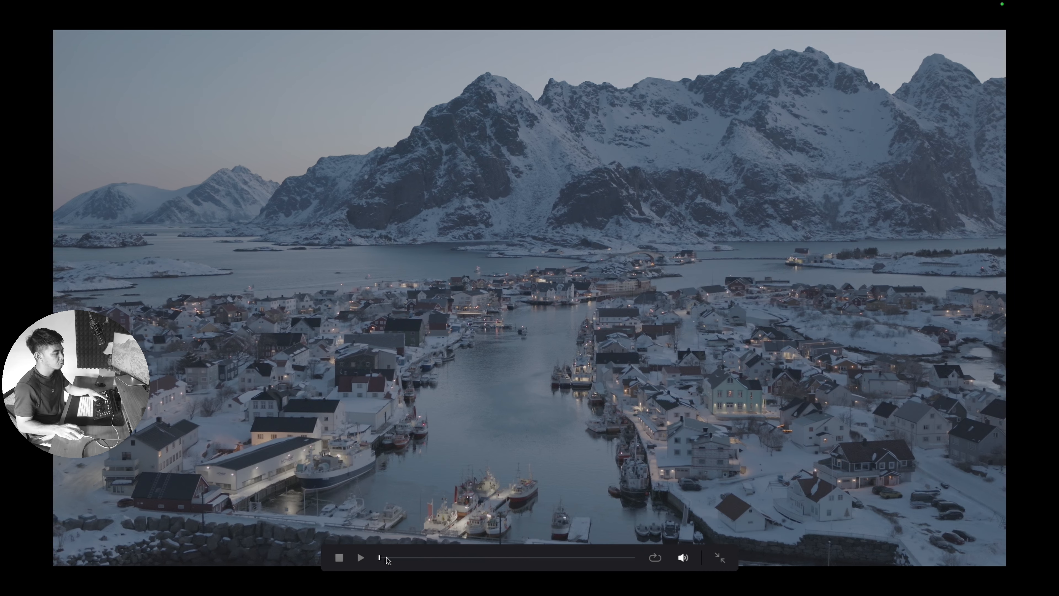
# Step: Preview the clip, then set the timeline colour space to DaVinci WG/Intermediate in Color Management
pyautogui.moveTo(389, 558); pyautogui.dragTo(672, 549)
pyautogui.moveTo(607, 549); pyautogui.dragTo(363, 566)
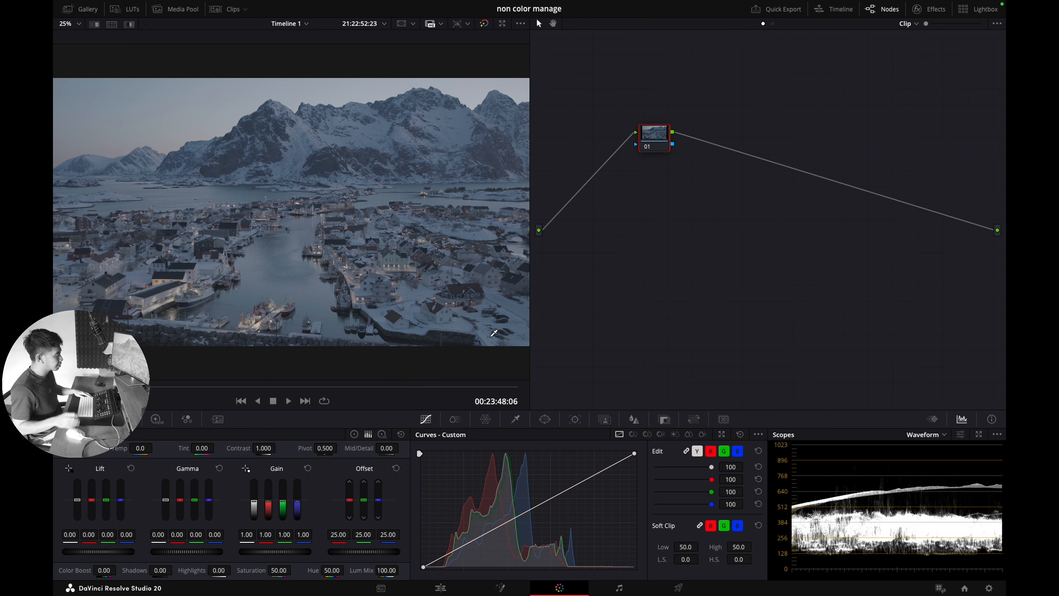
pyautogui.hotkey('shift', '9')
pyautogui.click(331, 150)
pyautogui.click(552, 150)
pyautogui.scroll(-3, 542, 241)
pyautogui.click(542, 260)
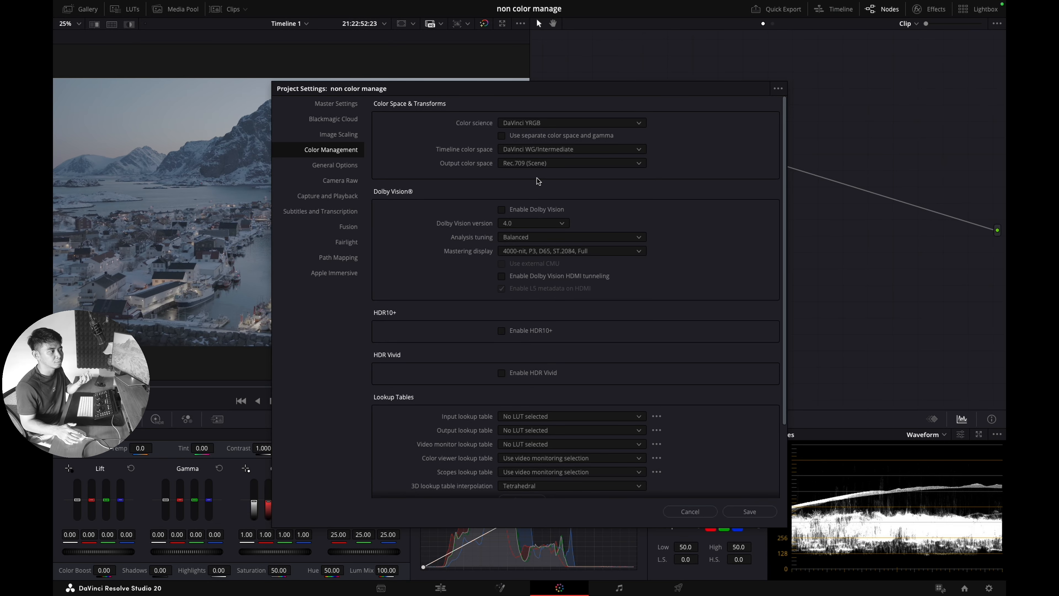
# Step: Review the output colour space options, keep Rec.709 (Scene), and save the project settings
pyautogui.click(551, 163)
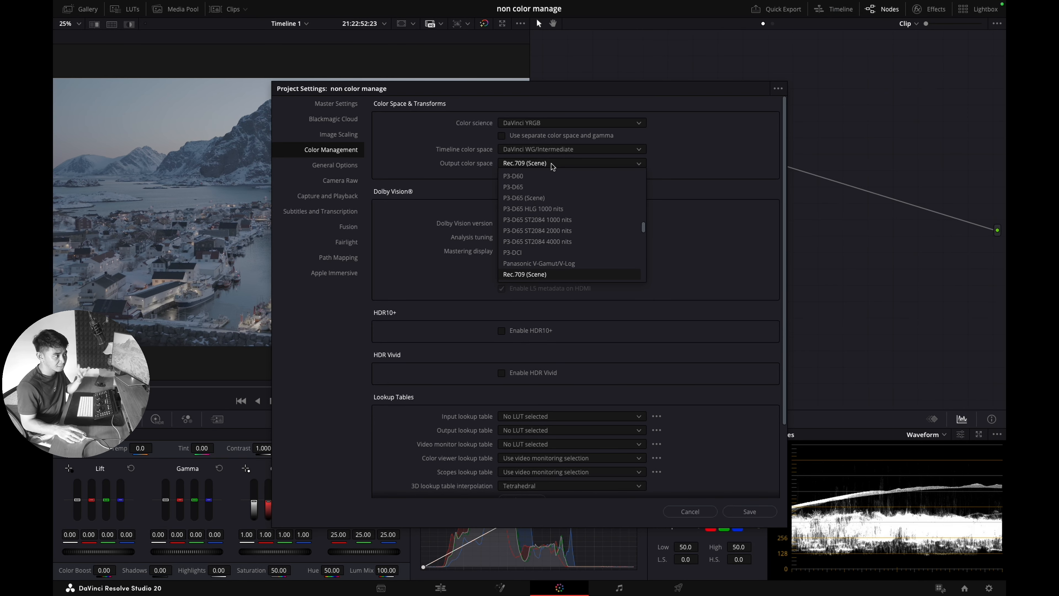
pyautogui.scroll(4, 560, 206)
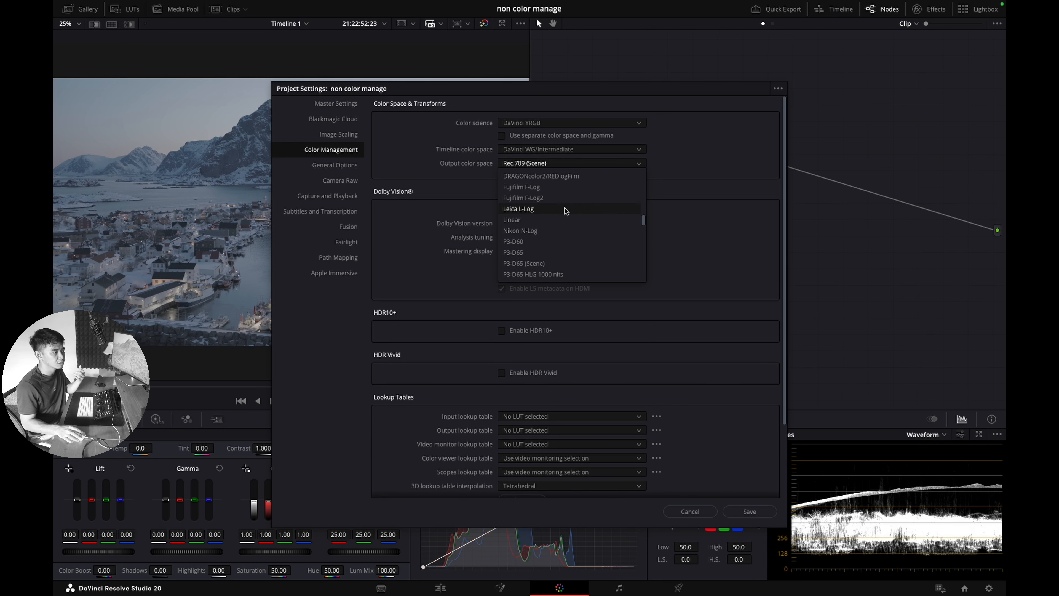
pyautogui.scroll(-3, 598, 216)
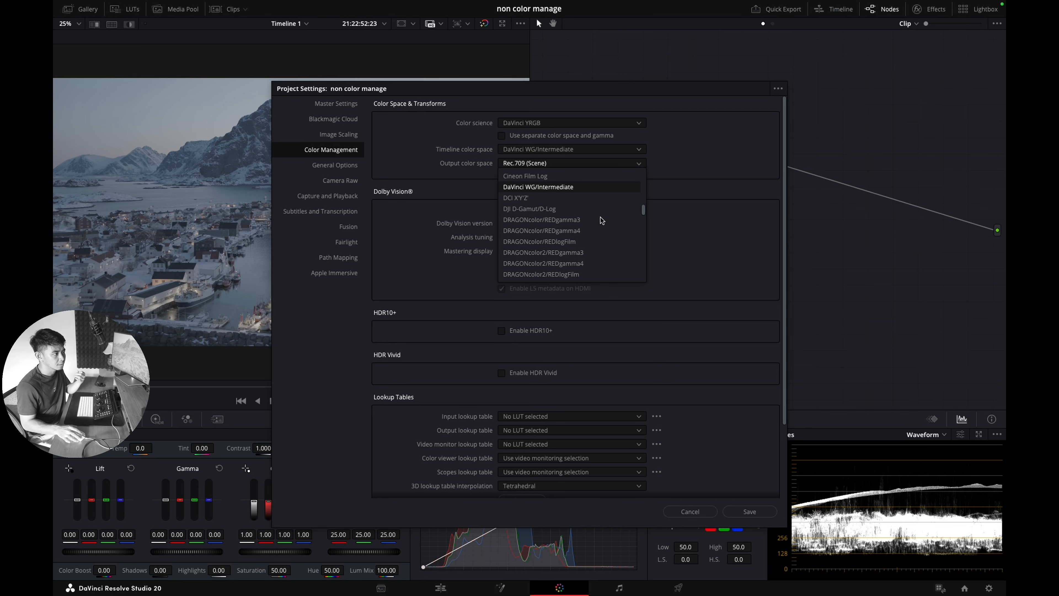
pyautogui.scroll(-3, 600, 220)
pyautogui.scroll(-7, 559, 220)
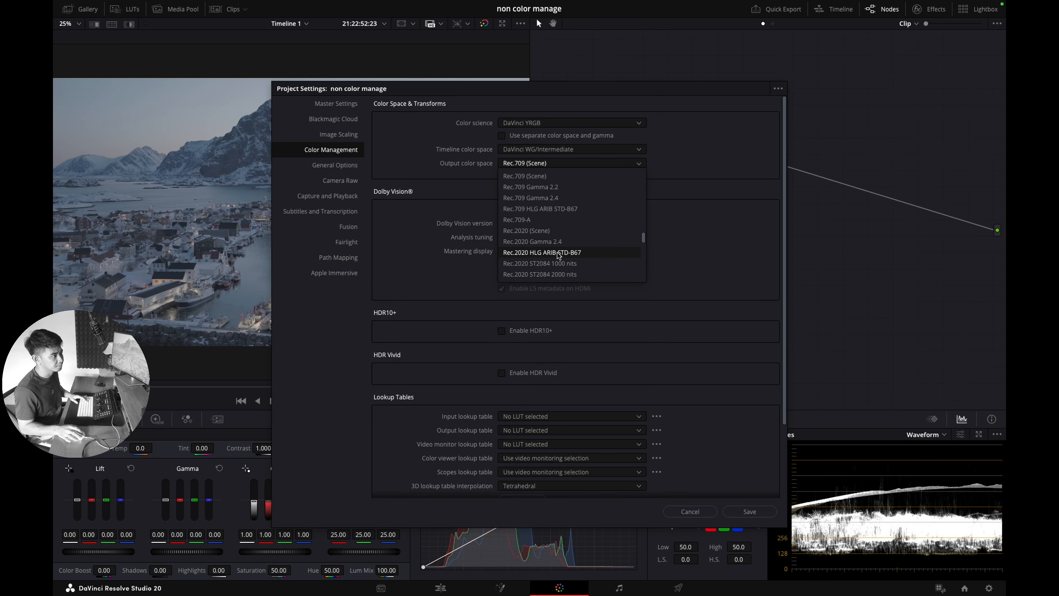
pyautogui.click(724, 224)
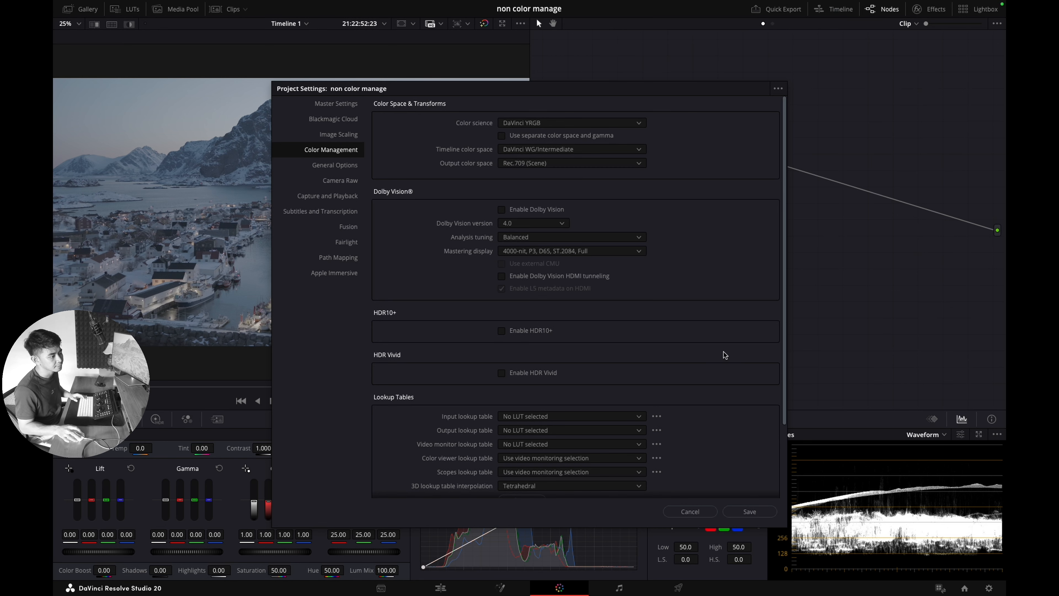
pyautogui.click(749, 511)
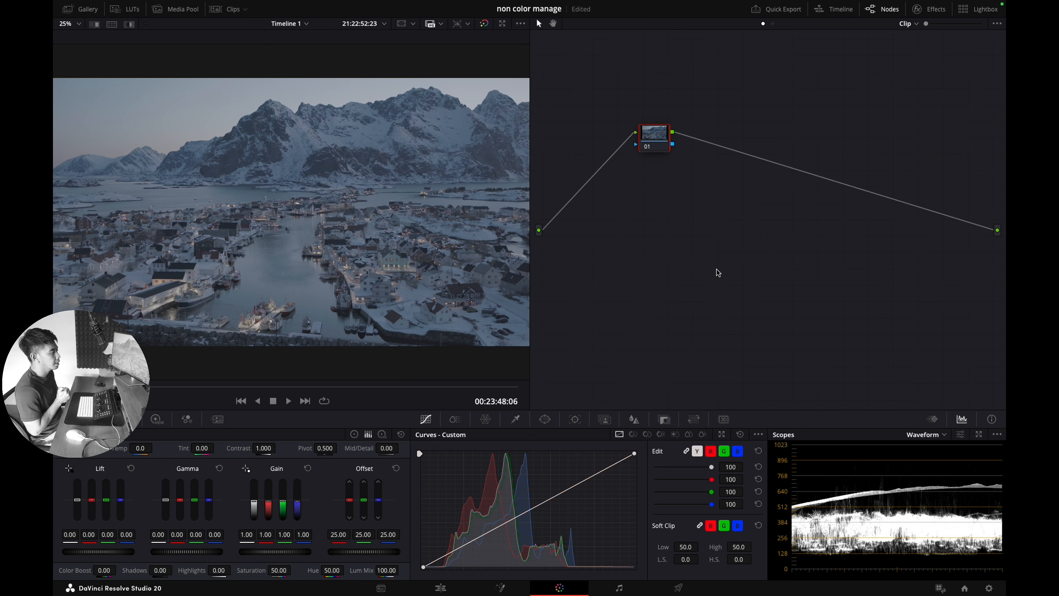
# Step: Label node 01 IDT and add a serial node 02 labelled ODT
pyautogui.rightClick(660, 147)
pyautogui.click(676, 165)
pyautogui.write('IDT')
pyautogui.press('Return')
pyautogui.hotkey('alt', 's')
pyautogui.moveTo(690, 144); pyautogui.dragTo(770, 253)
pyautogui.rightClick(777, 255)
pyautogui.click(788, 276)
pyautogui.write('ODT')
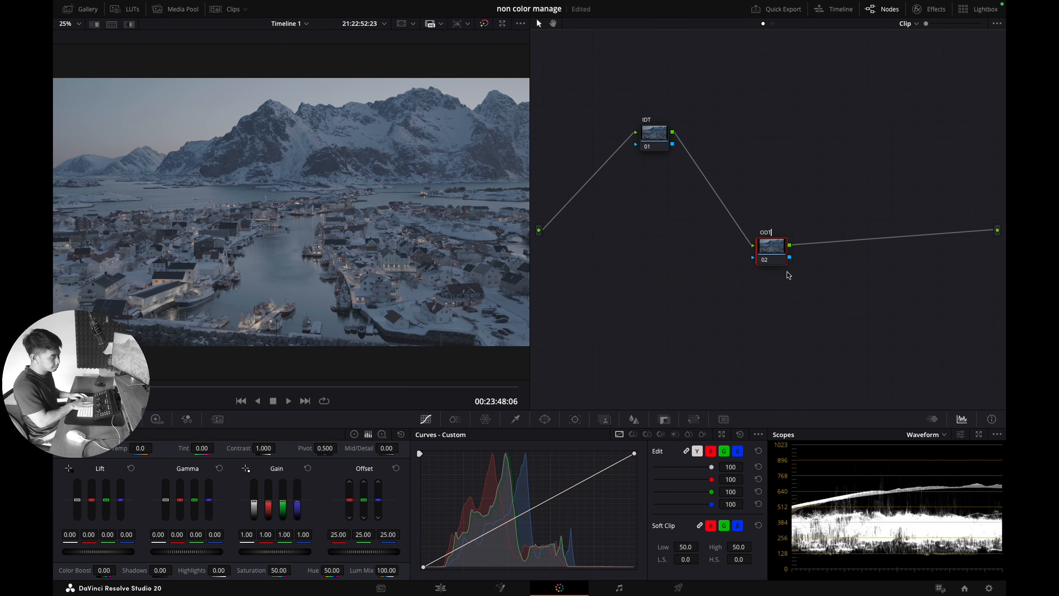
# Step: Apply Color Space Transform to the IDT node with DJI D-Gamut input and DJI D-Log gamma
pyautogui.click(926, 9)
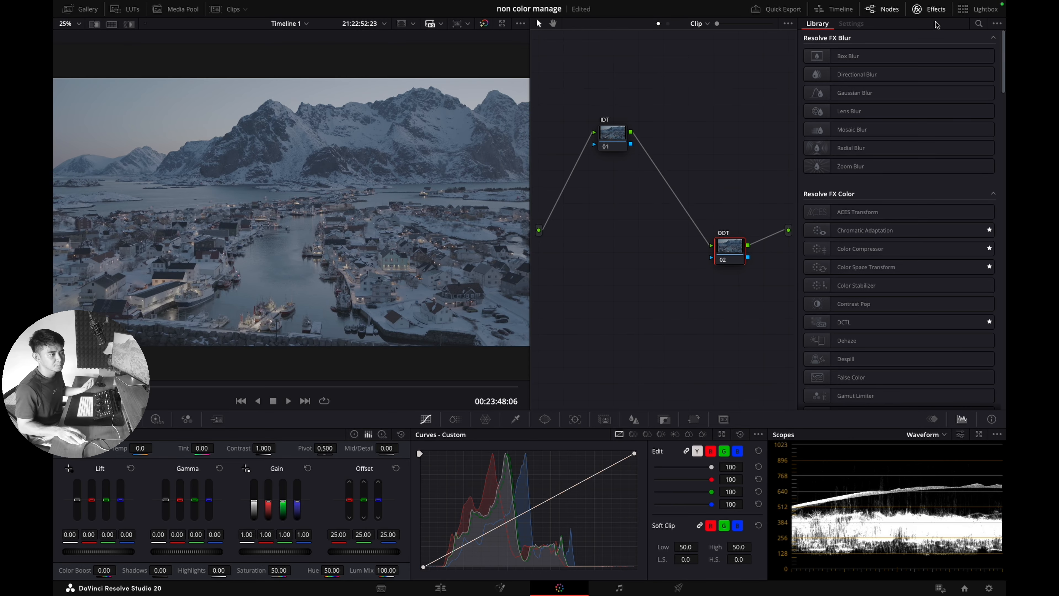
pyautogui.moveTo(875, 267); pyautogui.dragTo(613, 134)
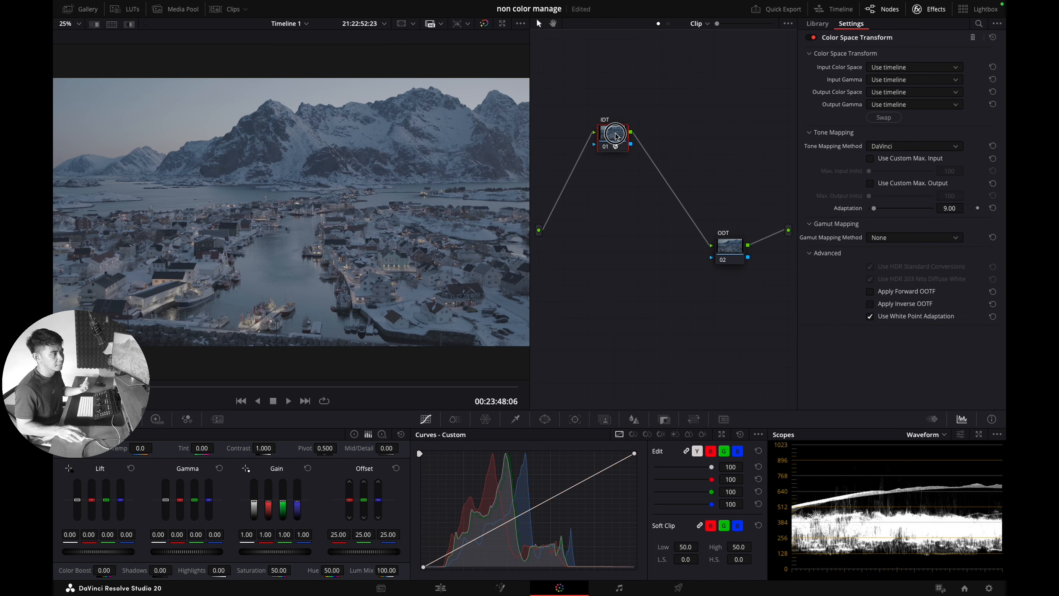
pyautogui.click(884, 68)
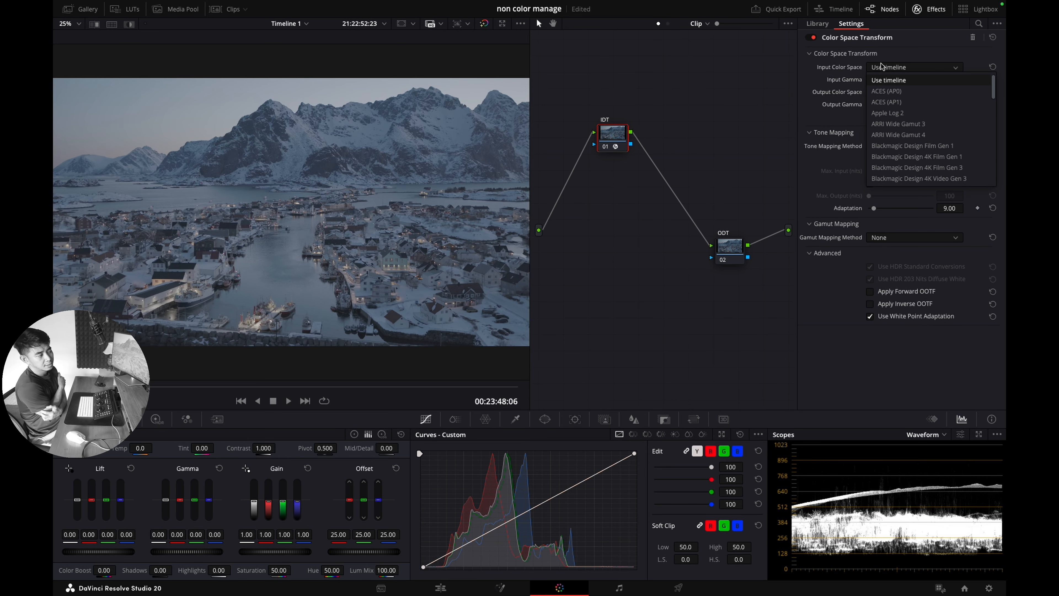
pyautogui.scroll(-3, 902, 121)
pyautogui.click(891, 168)
pyautogui.click(906, 79)
pyautogui.scroll(-5, 906, 78)
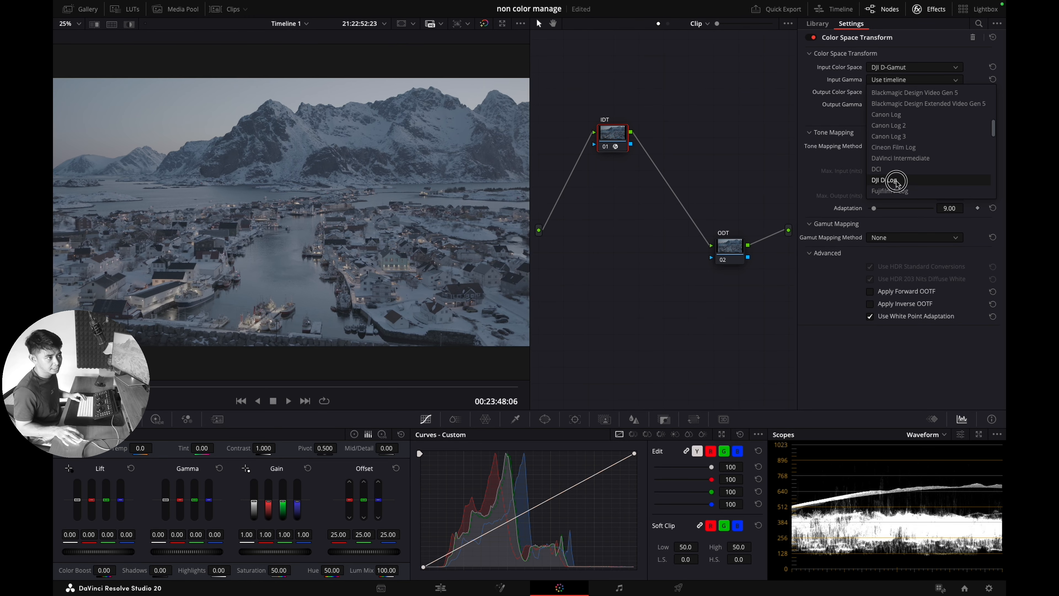
pyautogui.click(896, 180)
# Step: Output IDT to DaVinci Wide Gamut/Intermediate without tone mapping; add Color Space Transform to ODT
pyautogui.click(892, 92)
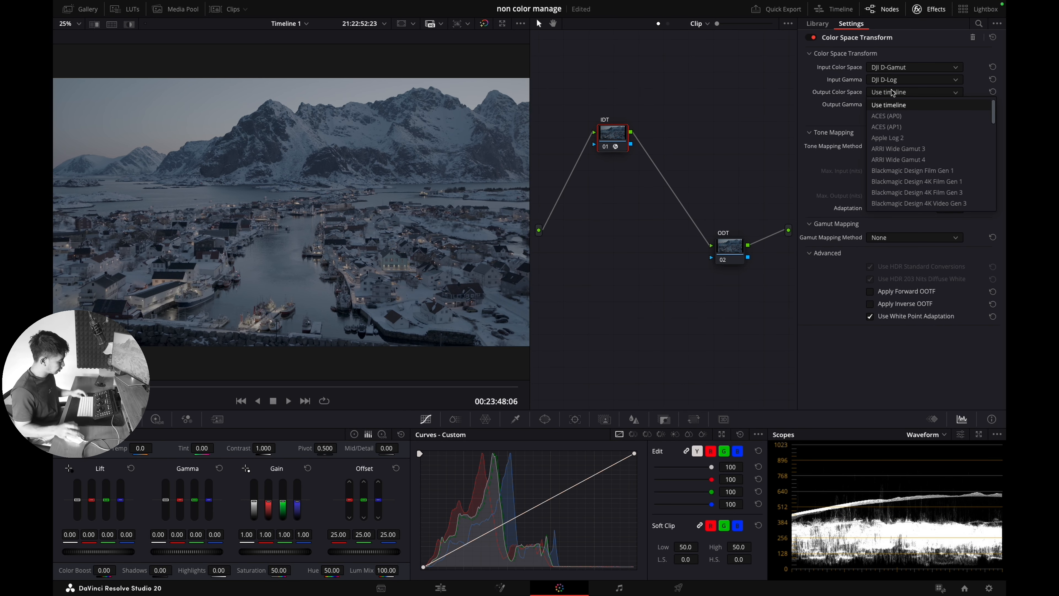
pyautogui.press('d')
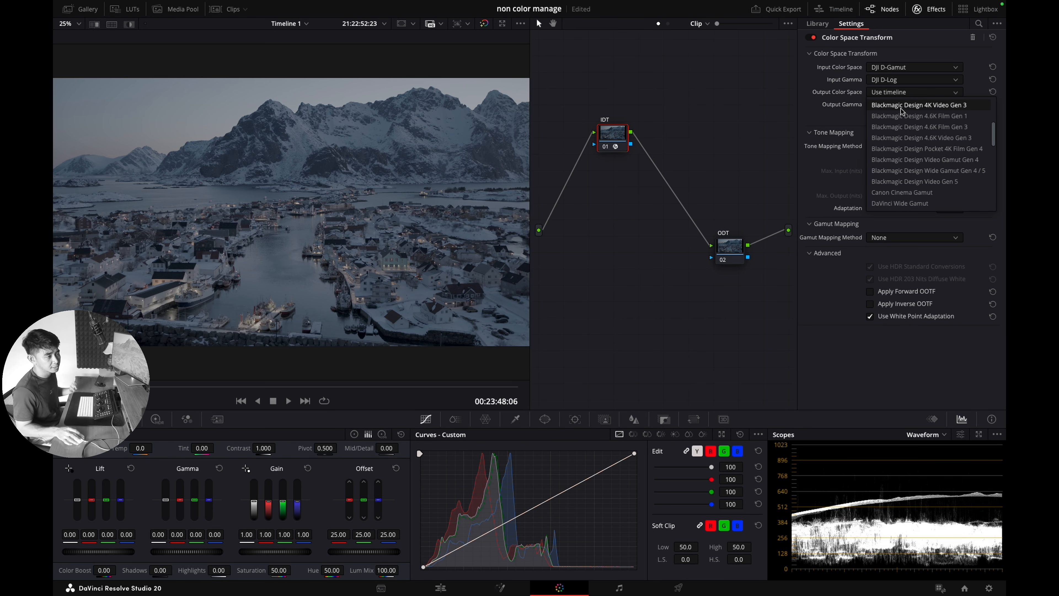
pyautogui.click(910, 203)
pyautogui.click(910, 107)
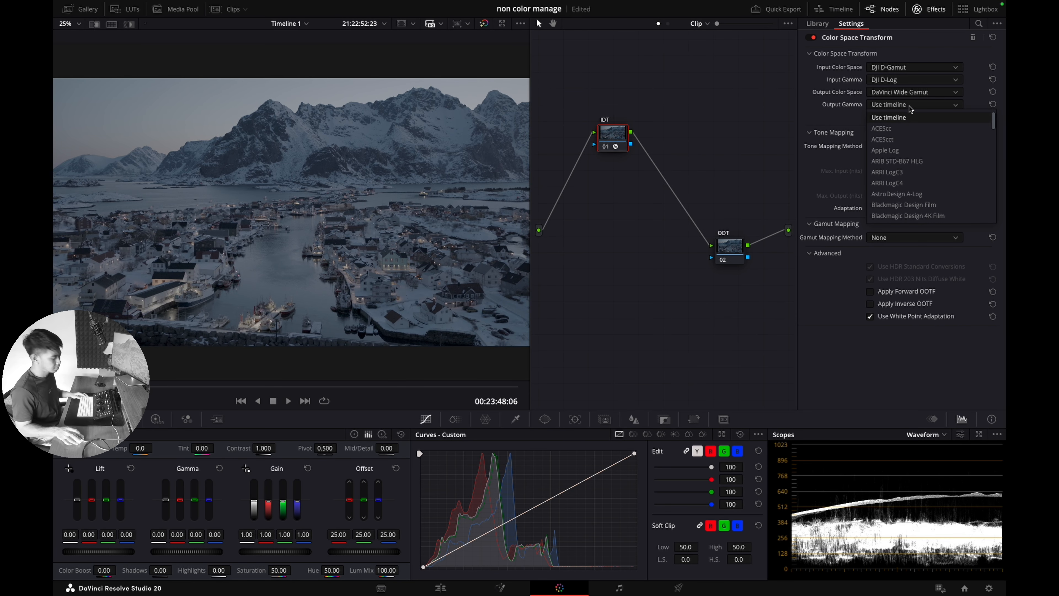
pyautogui.click(901, 211)
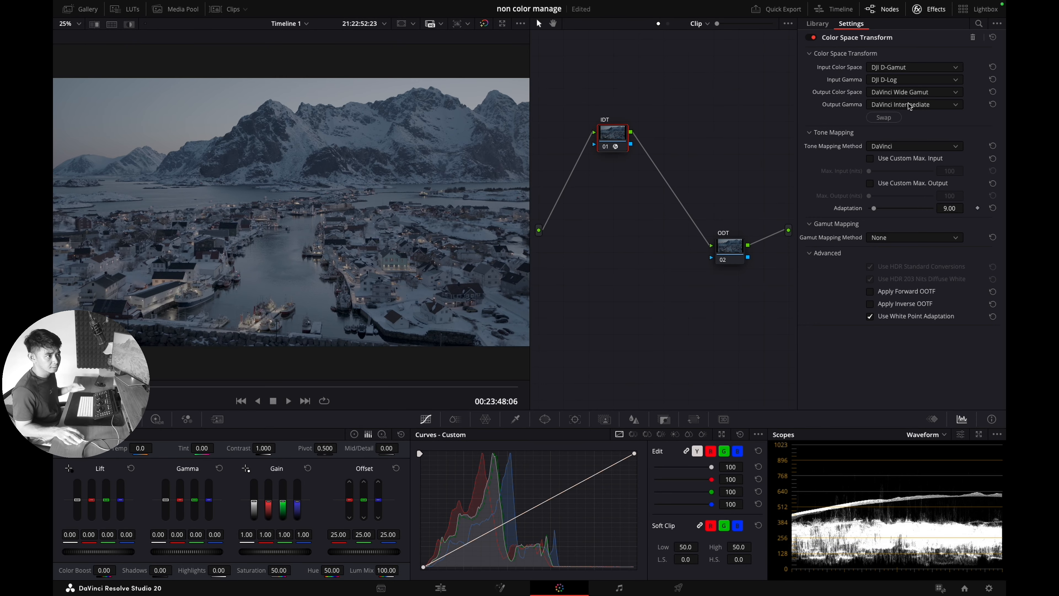
pyautogui.click(919, 146)
pyautogui.click(896, 160)
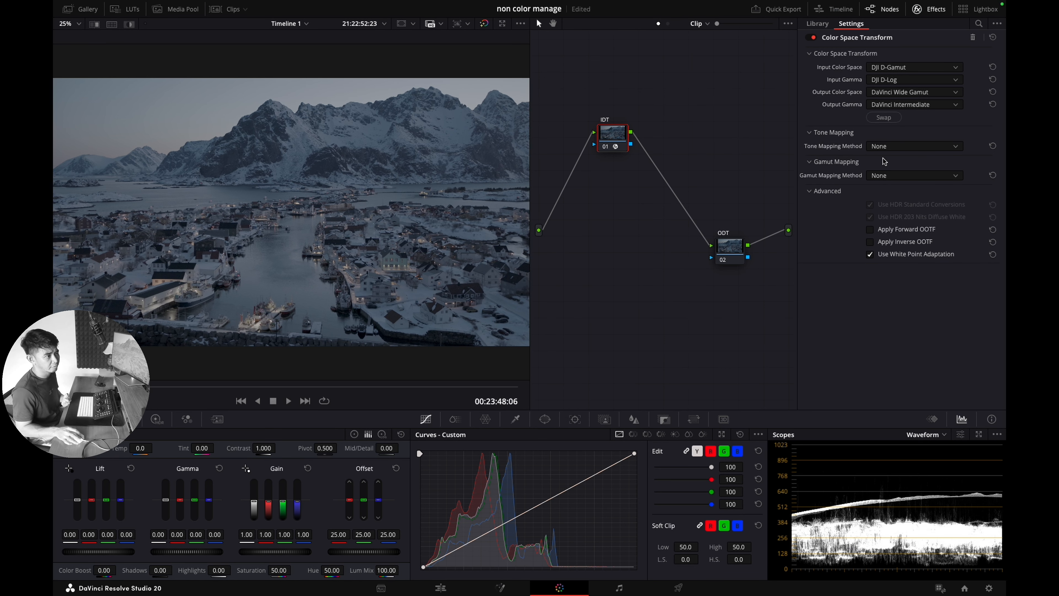
pyautogui.click(732, 249)
pyautogui.moveTo(866, 267); pyautogui.dragTo(731, 249)
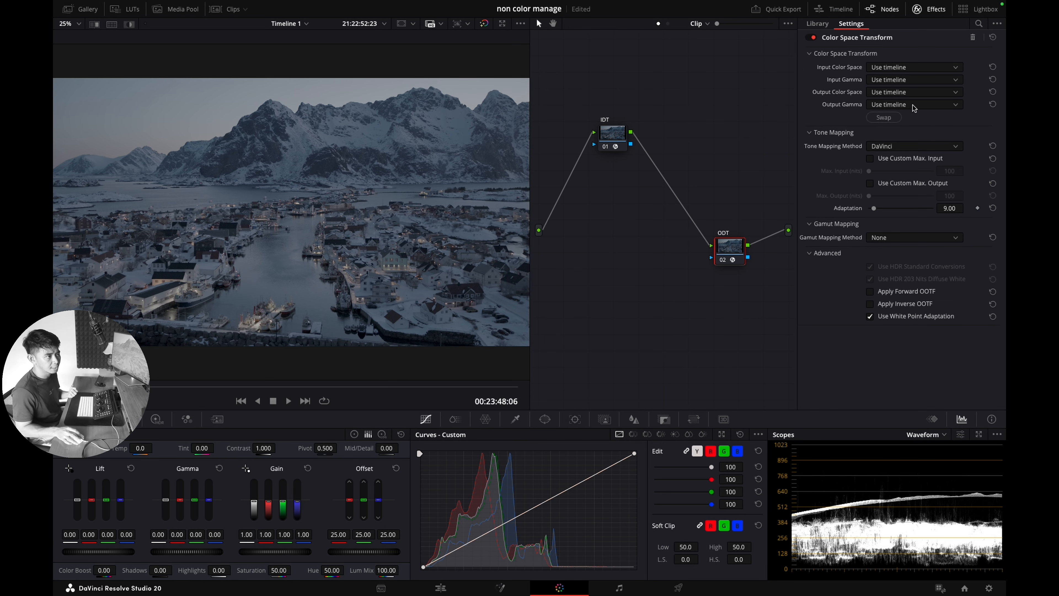
# Step: Set the ODT transform's input to DaVinci Wide Gamut with DaVinci Intermediate gamma
pyautogui.click(903, 69)
pyautogui.scroll(-4, 900, 133)
pyautogui.click(893, 172)
pyautogui.click(903, 79)
pyautogui.scroll(-5, 896, 167)
pyautogui.scroll(5, 897, 167)
pyautogui.click(895, 92)
# Step: Set the ODT output to Rec.709 with Gamma 2.2, then tidy the node graph
pyautogui.click(892, 94)
pyautogui.scroll(-5, 892, 167)
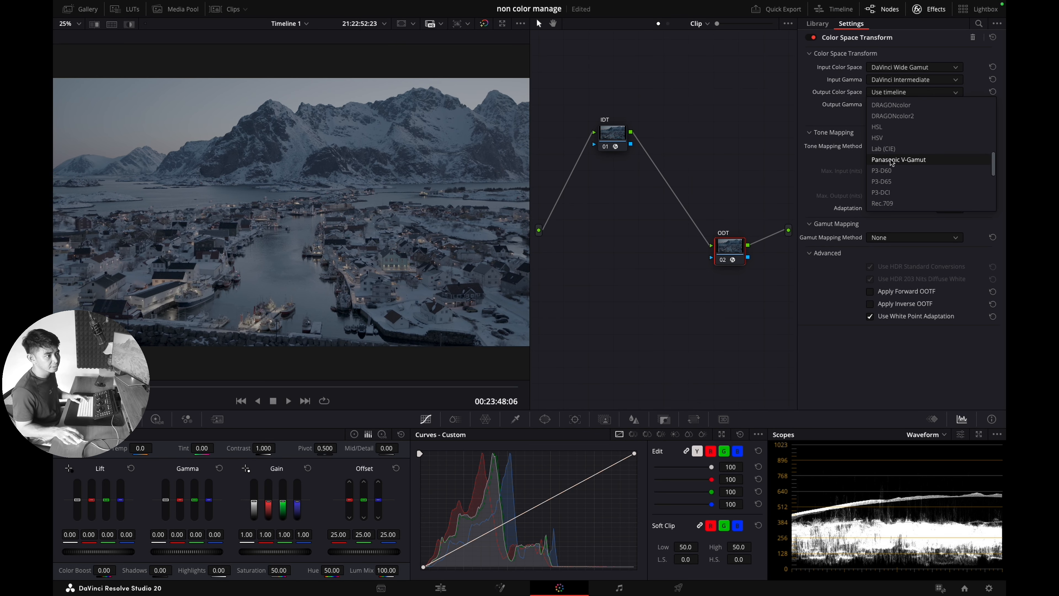
pyautogui.click(888, 203)
pyautogui.click(901, 104)
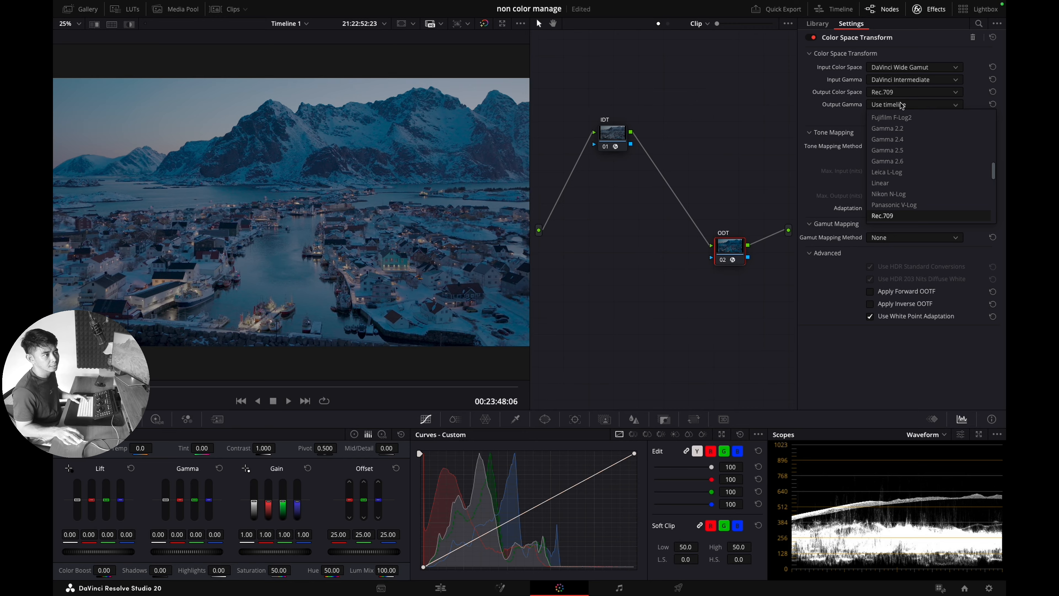
pyautogui.click(892, 129)
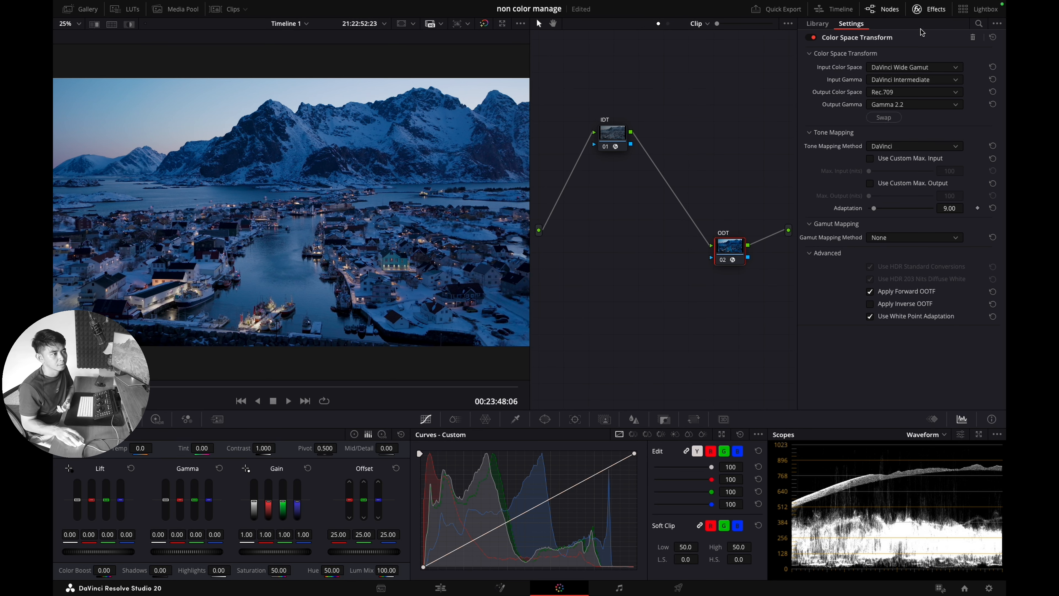
pyautogui.click(929, 9)
pyautogui.moveTo(662, 139); pyautogui.dragTo(647, 130)
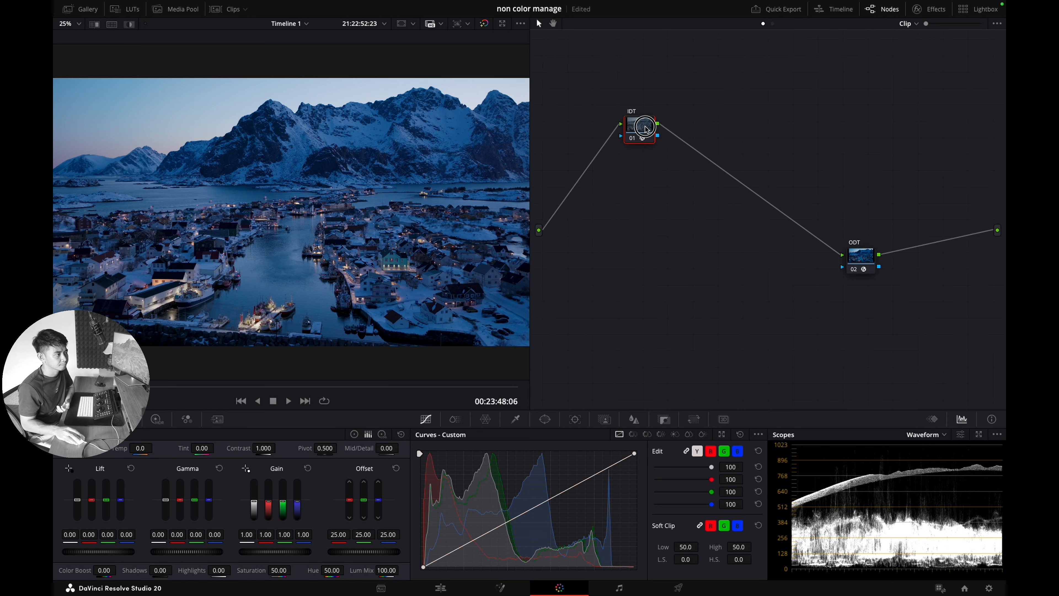
# Step: Add a serial node after IDT and label it Wb
pyautogui.hotkey('alt', 's')
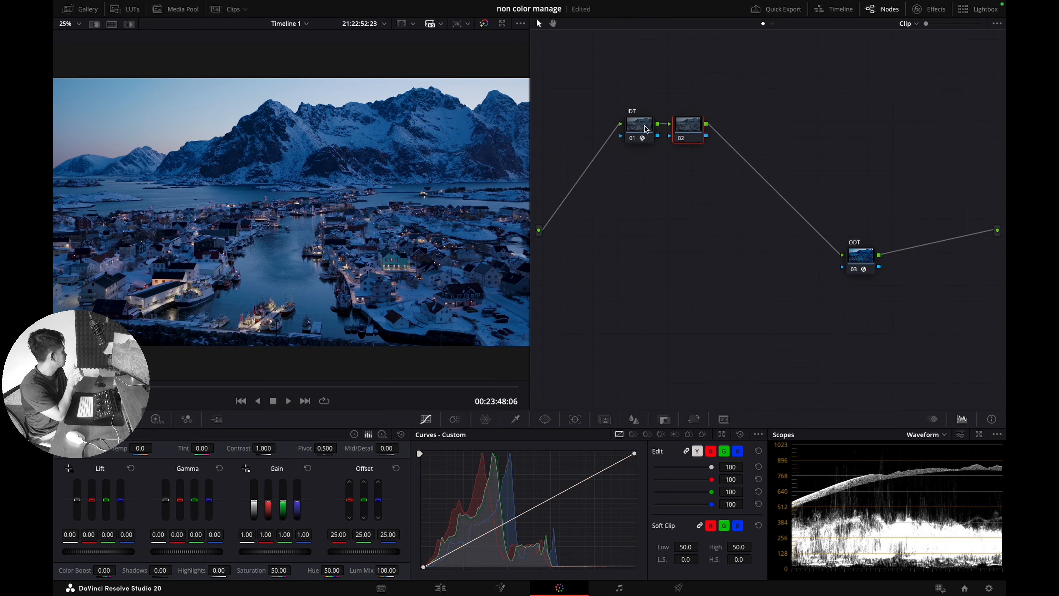
pyautogui.rightClick(687, 133)
pyautogui.press('Escape')
pyautogui.write('Wb')
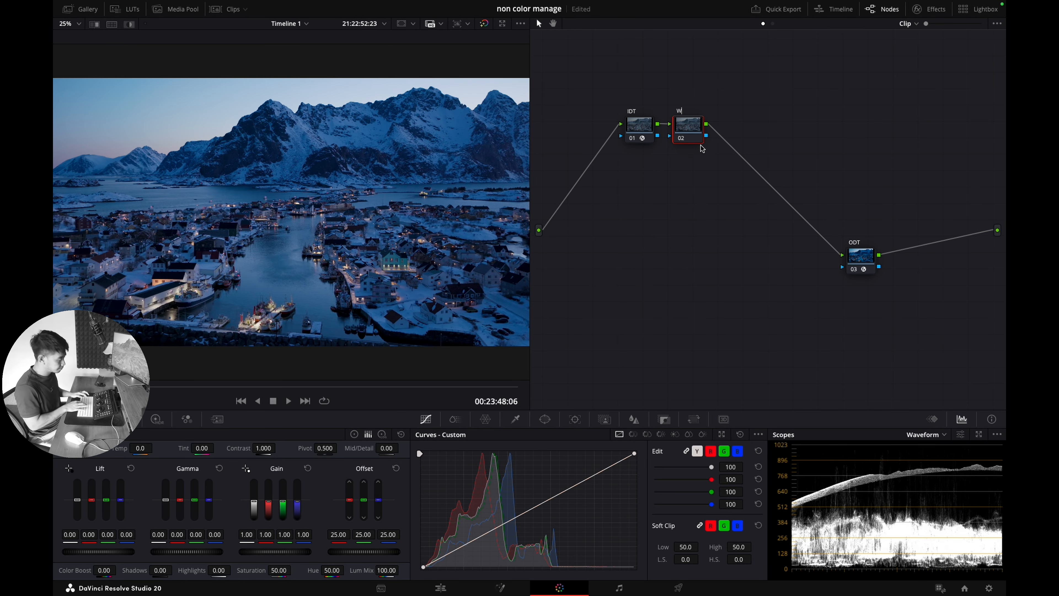
pyautogui.press('Return')
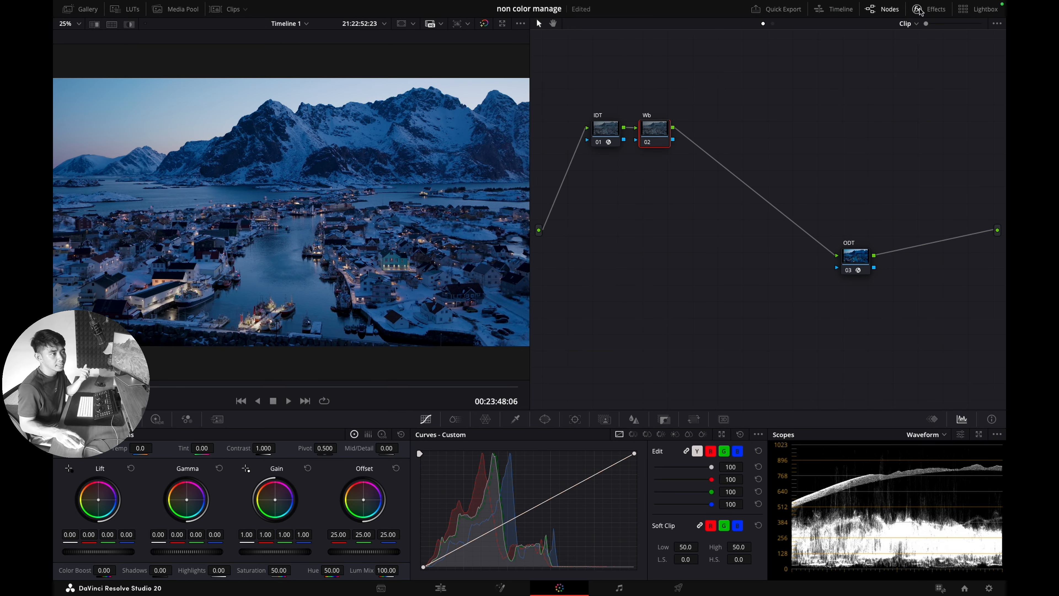
# Step: Apply Chromatic Adaptation with a 5600 K colour-temperature target and a colour-temperature source illuminant
pyautogui.click(929, 9)
pyautogui.moveTo(859, 230); pyautogui.dragTo(613, 131)
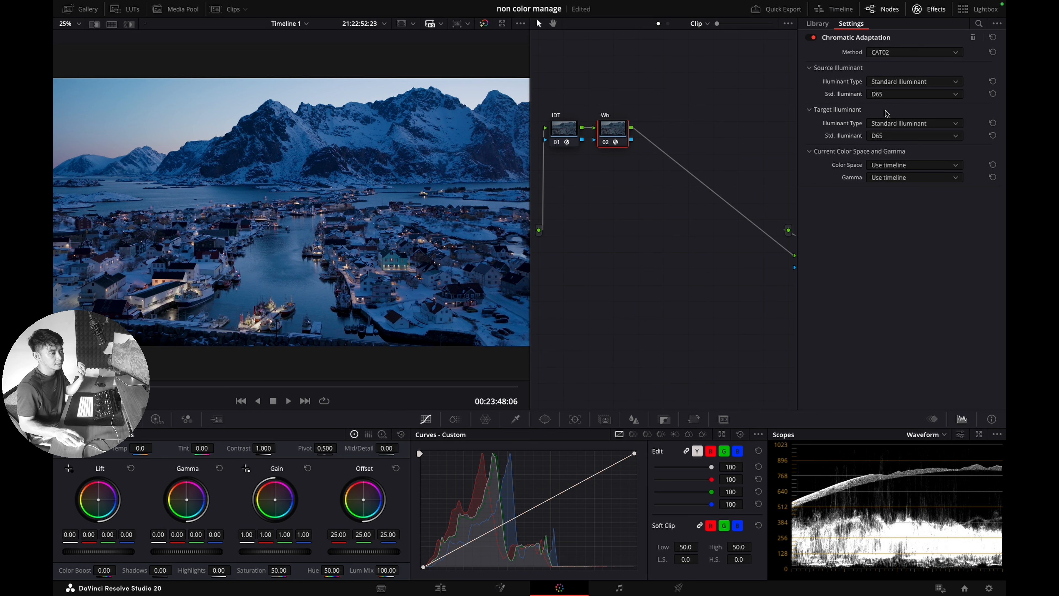
pyautogui.click(883, 131)
pyautogui.click(895, 149)
pyautogui.click(960, 136)
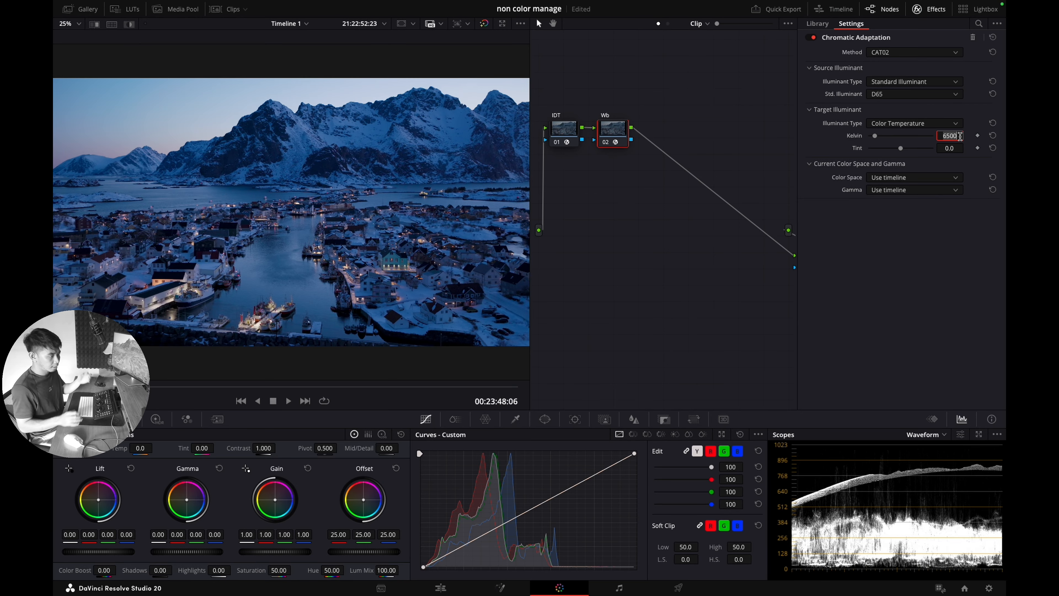
pyautogui.write('5600')
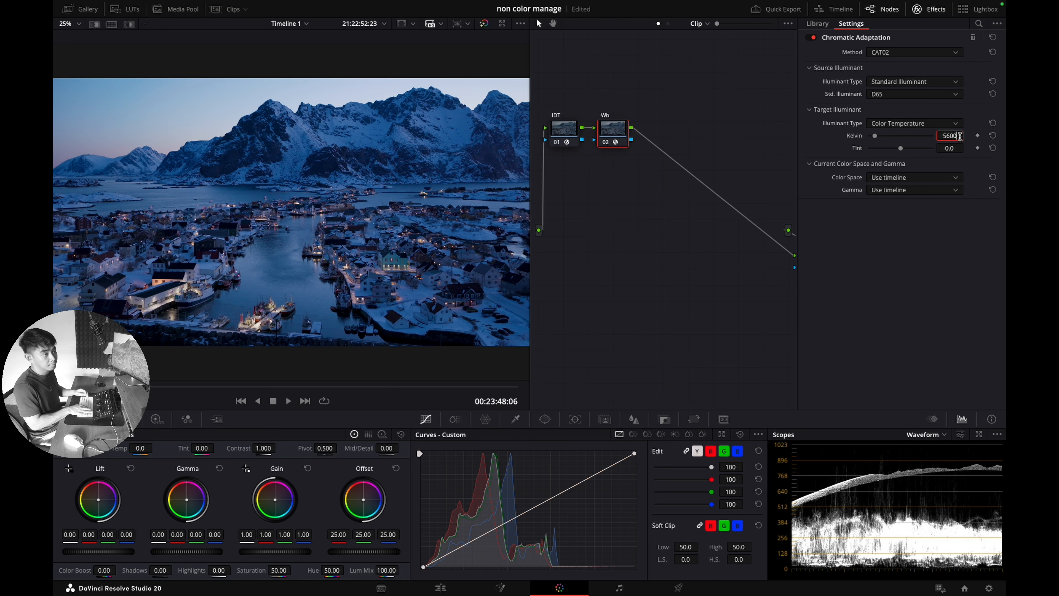
pyautogui.press('Return')
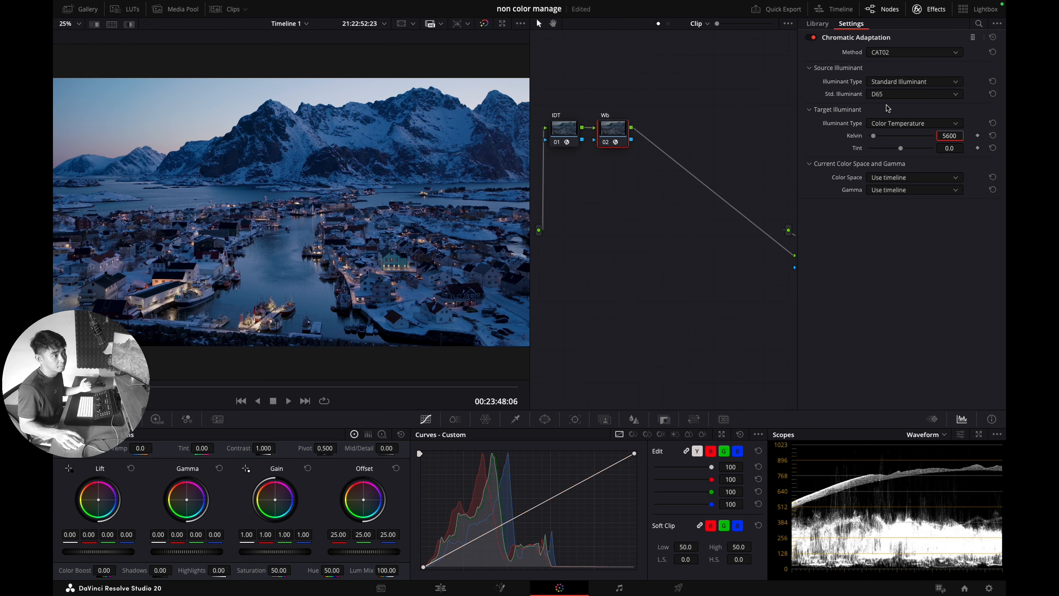
pyautogui.click(916, 82)
pyautogui.click(894, 105)
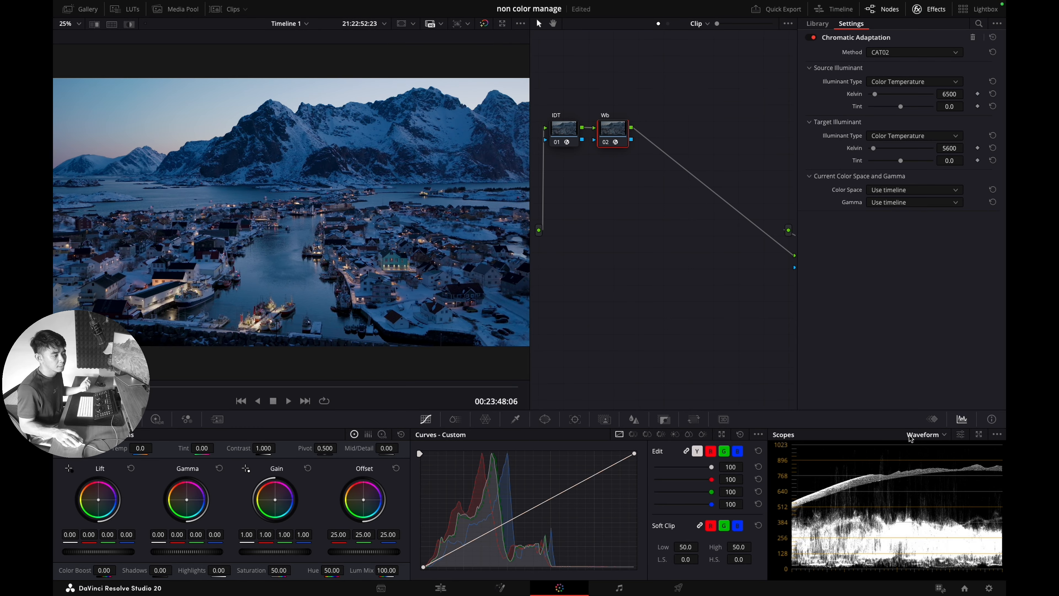
# Step: Switch the scope display to the vectorscope
pyautogui.click(922, 434)
pyautogui.click(944, 474)
pyautogui.click(936, 435)
pyautogui.click(937, 464)
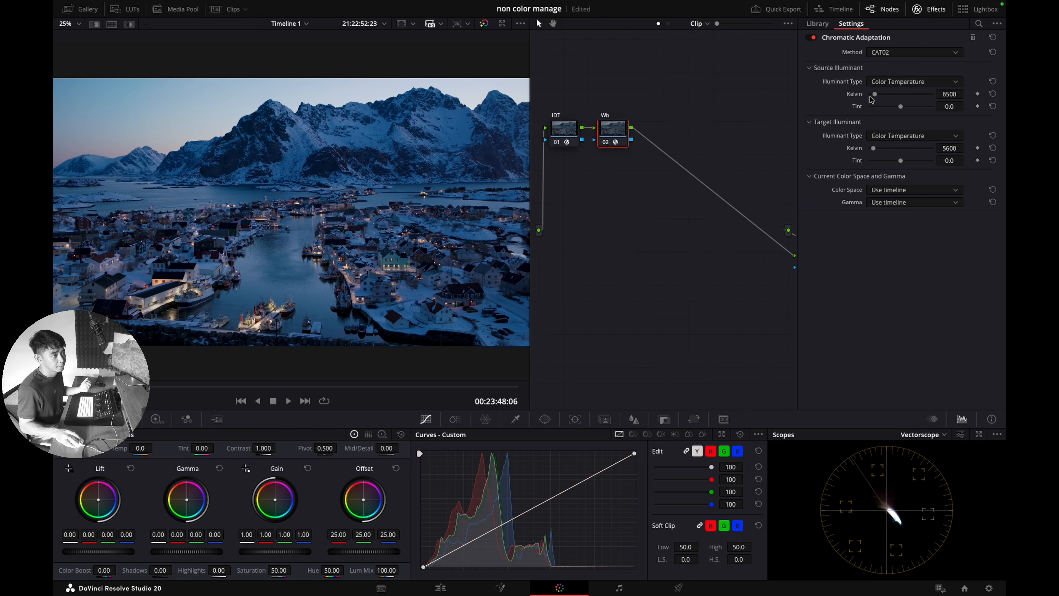
# Step: Raise the source illuminant to 14651 K with -38.4 tint, comparing with Wb bypassed
pyautogui.moveTo(875, 95)
pyautogui.mouseDown()
pyautogui.moveTo(903, 110)
pyautogui.moveTo(887, 97)
pyautogui.mouseUp()
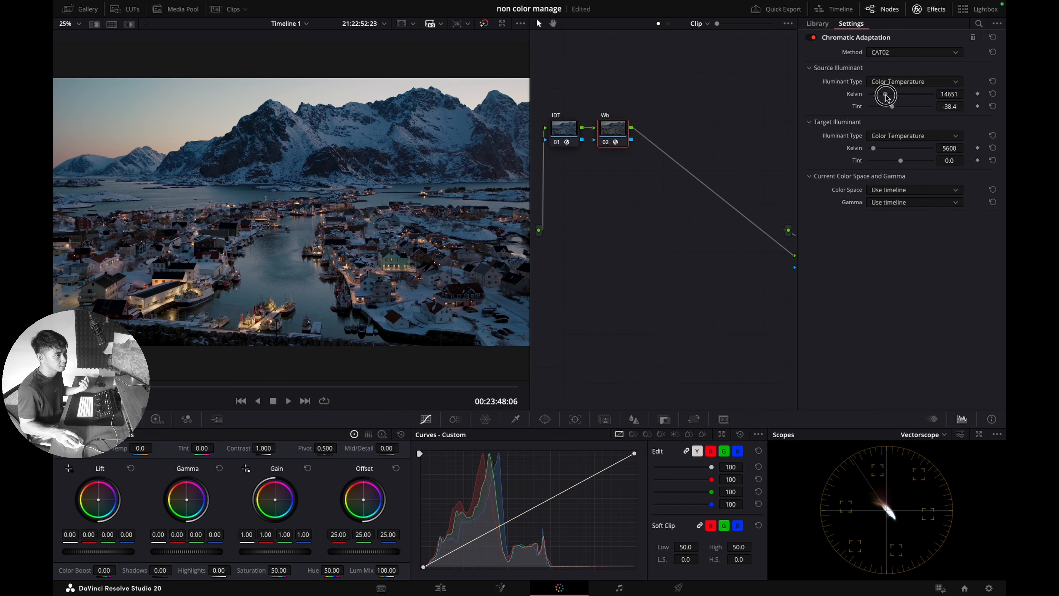
pyautogui.hotkey('ctrl', 'd')
pyautogui.hotkey('ctrl', 'd')
pyautogui.hotkey('ctrl', 'd')
pyautogui.hotkey('ctrl', 'd')
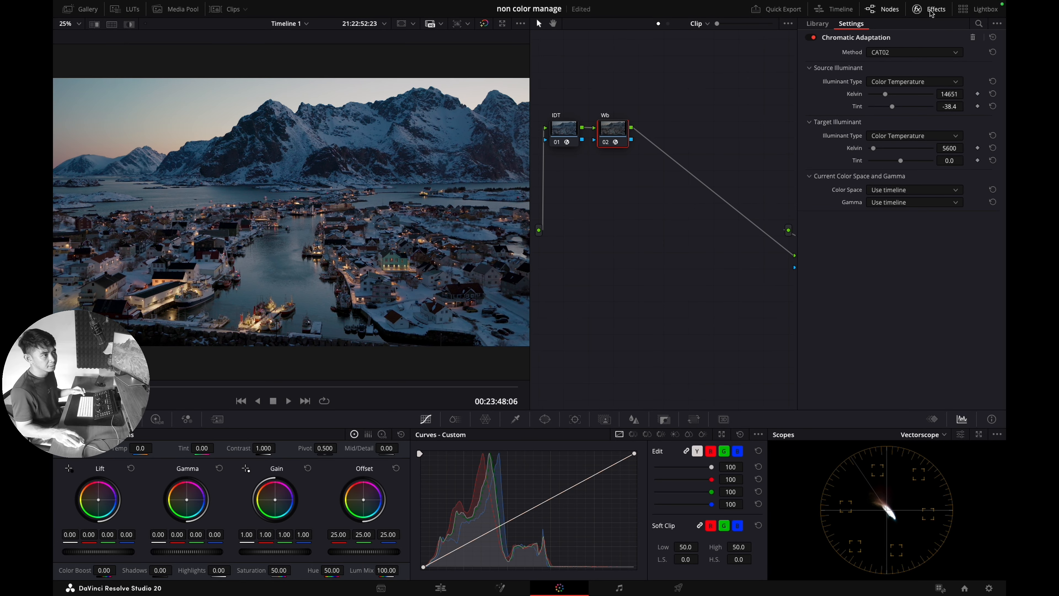
pyautogui.click(929, 9)
pyautogui.hotkey('ctrl', 'd')
pyautogui.hotkey('ctrl', 'd')
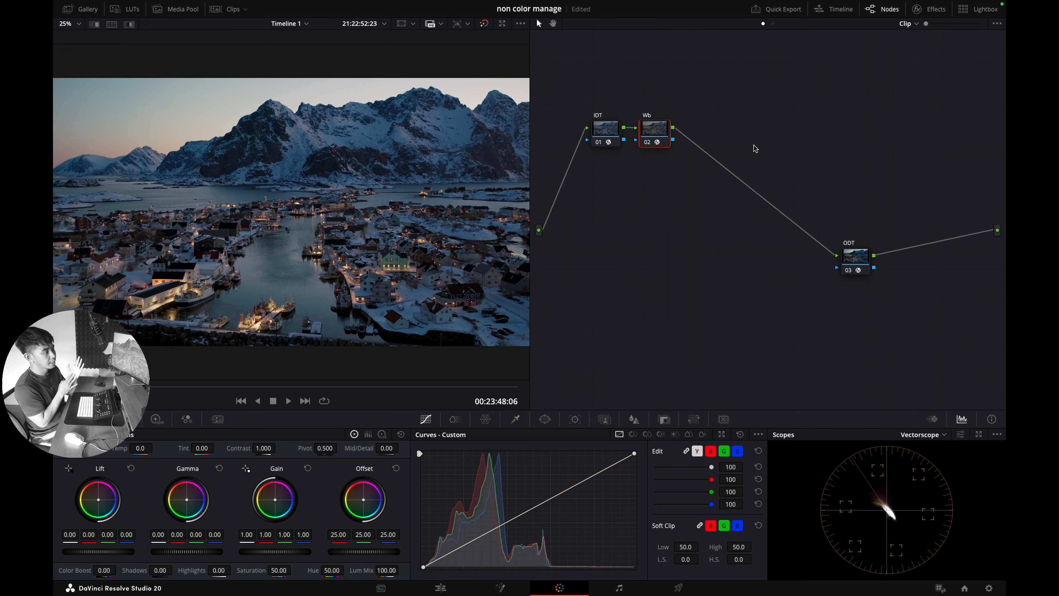
# Step: Add a serial node labelled Night and a parallel node labelled Lamp after Wb
pyautogui.hotkey('alt', 's')
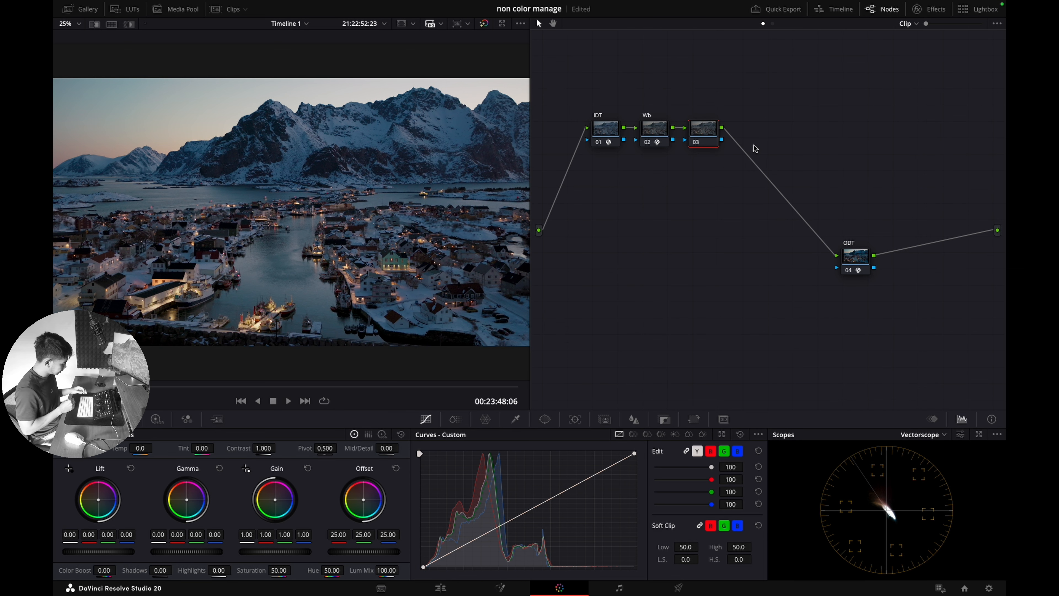
pyautogui.hotkey('alt', 'p')
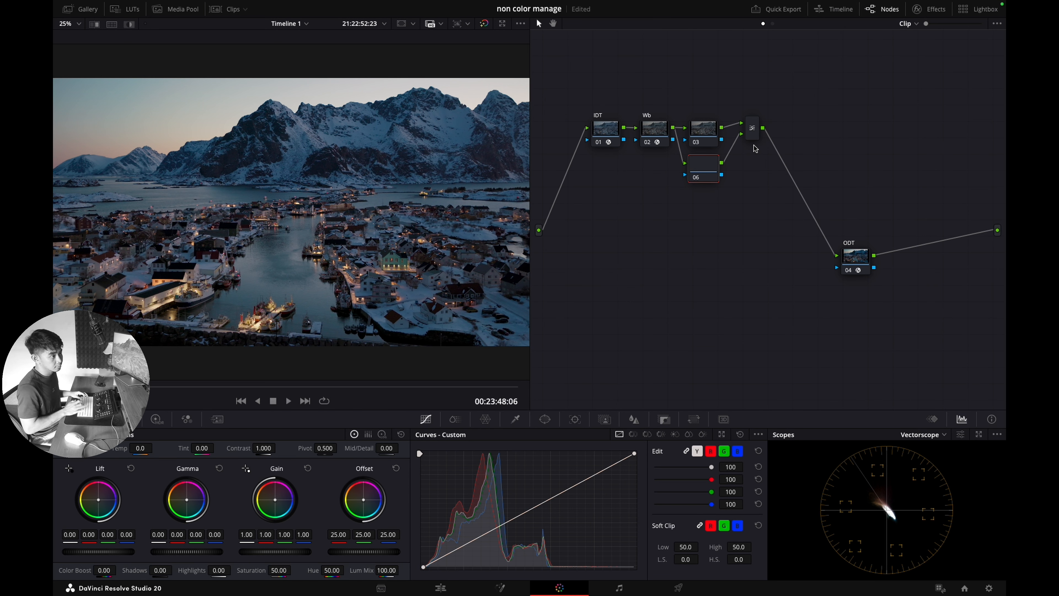
pyautogui.rightClick(695, 171)
pyautogui.click(704, 192)
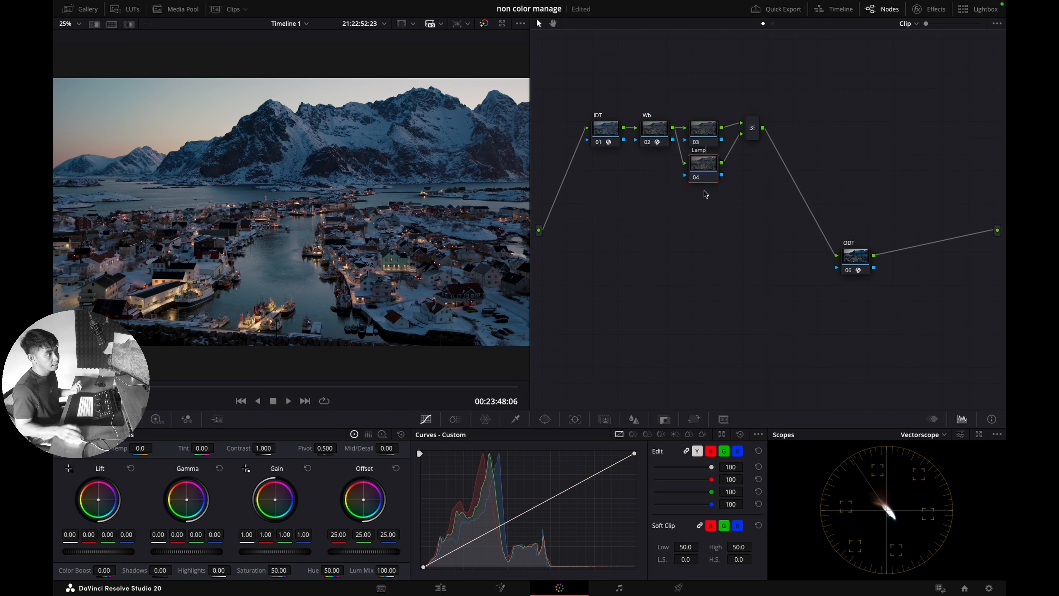
pyautogui.moveTo(710, 128); pyautogui.dragTo(706, 116)
pyautogui.rightClick(707, 117)
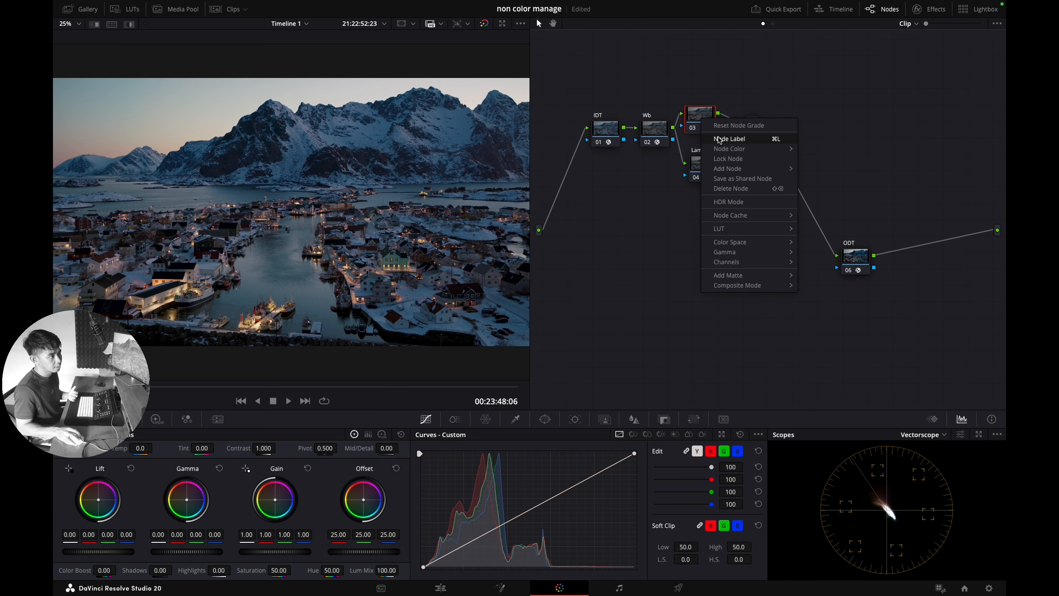
pyautogui.click(720, 141)
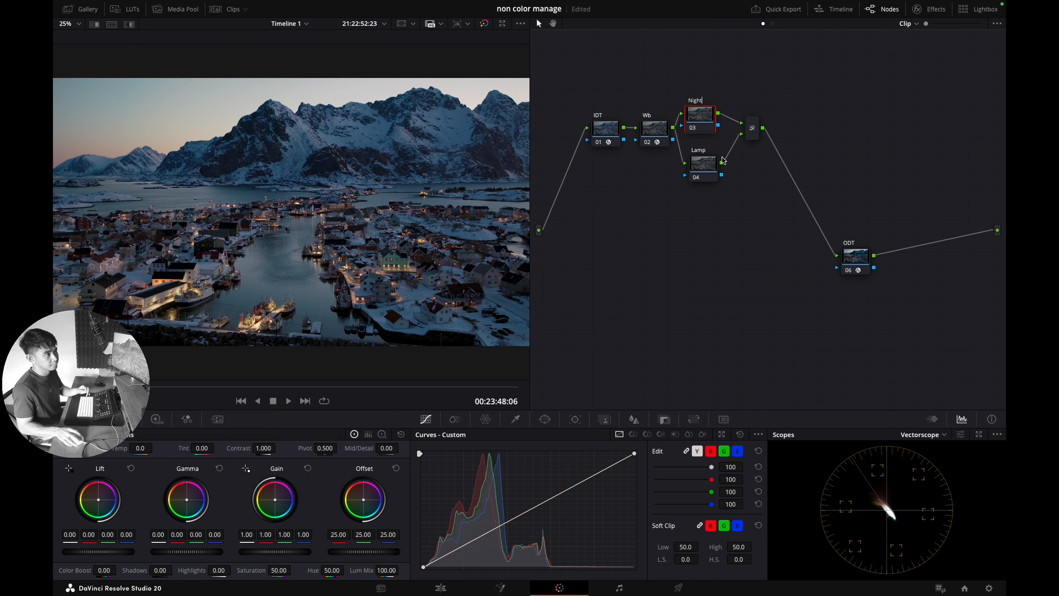
pyautogui.click(707, 164)
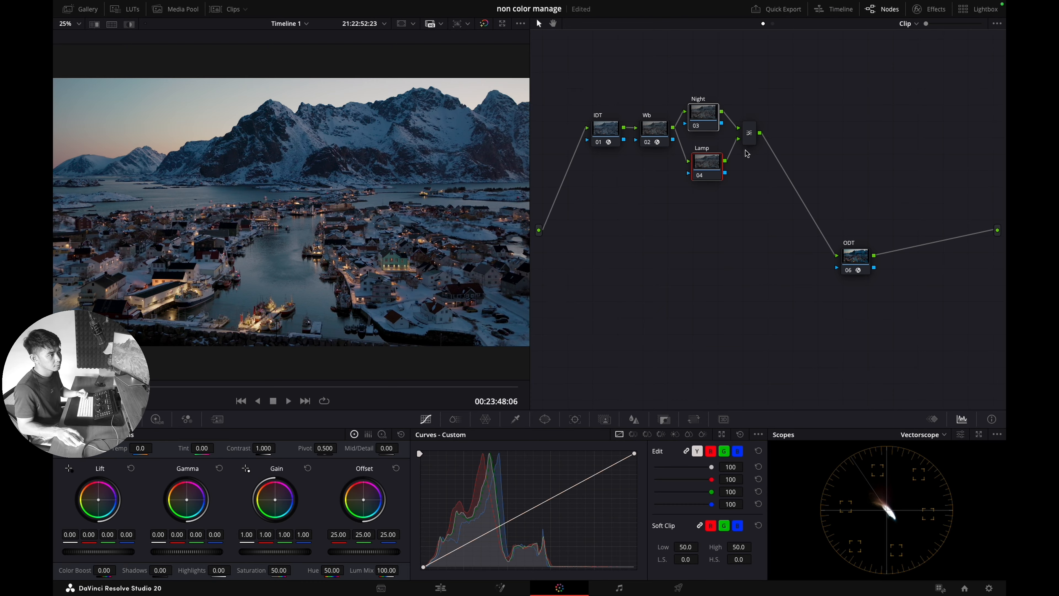
# Step: Bypass the Night node and sample a lit boat's lights with the HSL qualifier
pyautogui.click(698, 125)
pyautogui.click(515, 418)
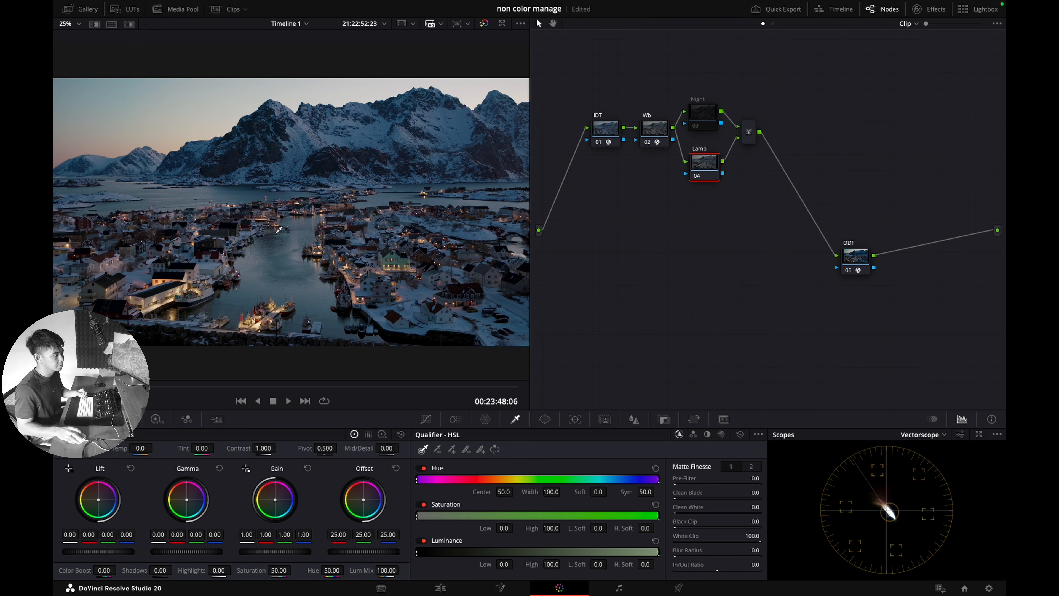
pyautogui.scroll(2, 143, 301)
pyautogui.scroll(3, 143, 301)
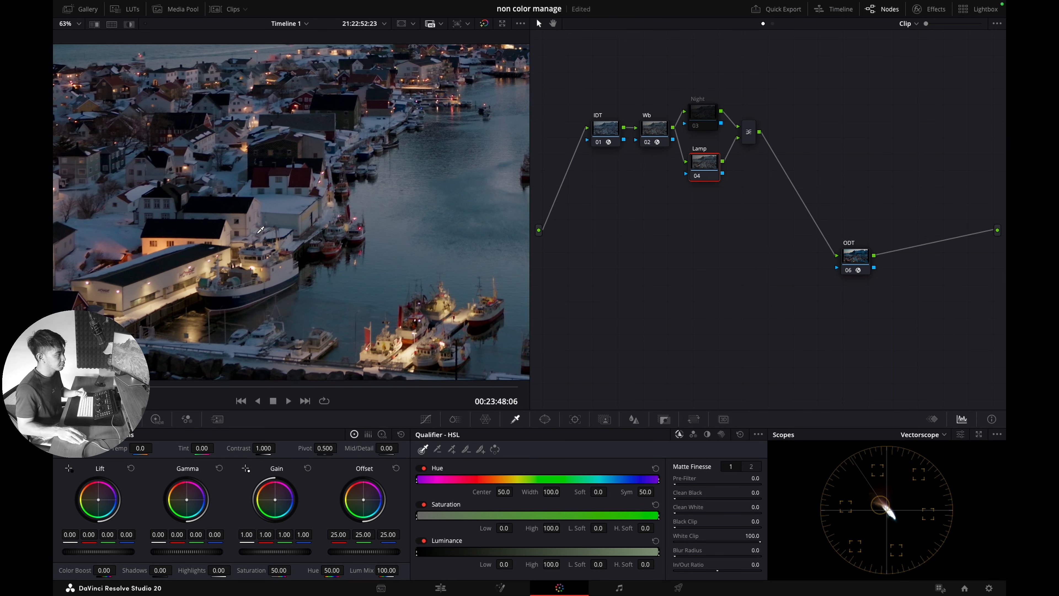
pyautogui.click(387, 292)
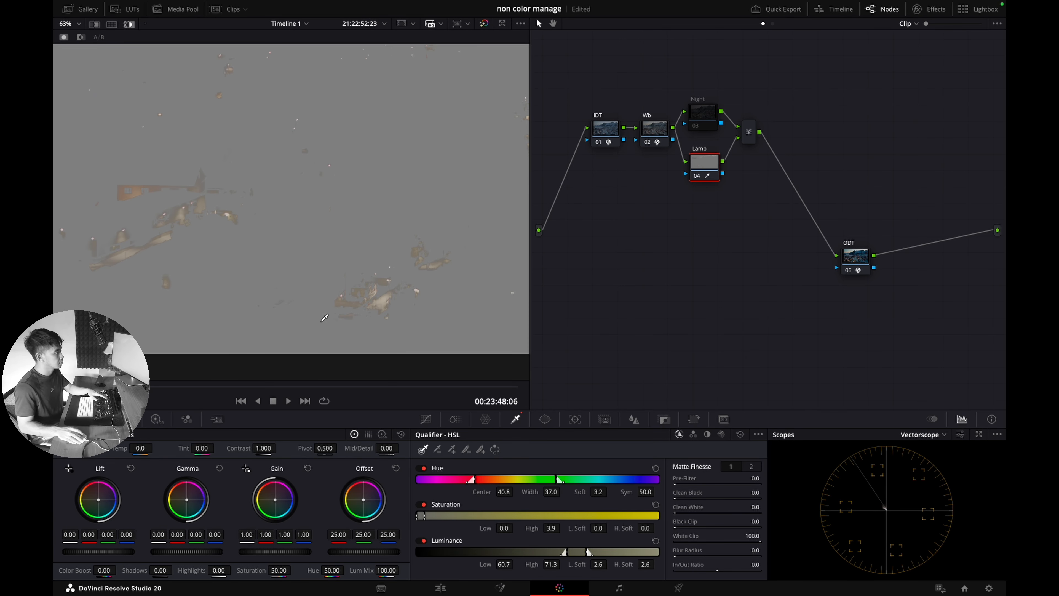
# Step: Refine the key: warmer hue centre, luminance 57.1–80.7 with soft edges, denoise 42.7
pyautogui.click(752, 466)
pyautogui.moveTo(679, 511); pyautogui.dragTo(692, 511)
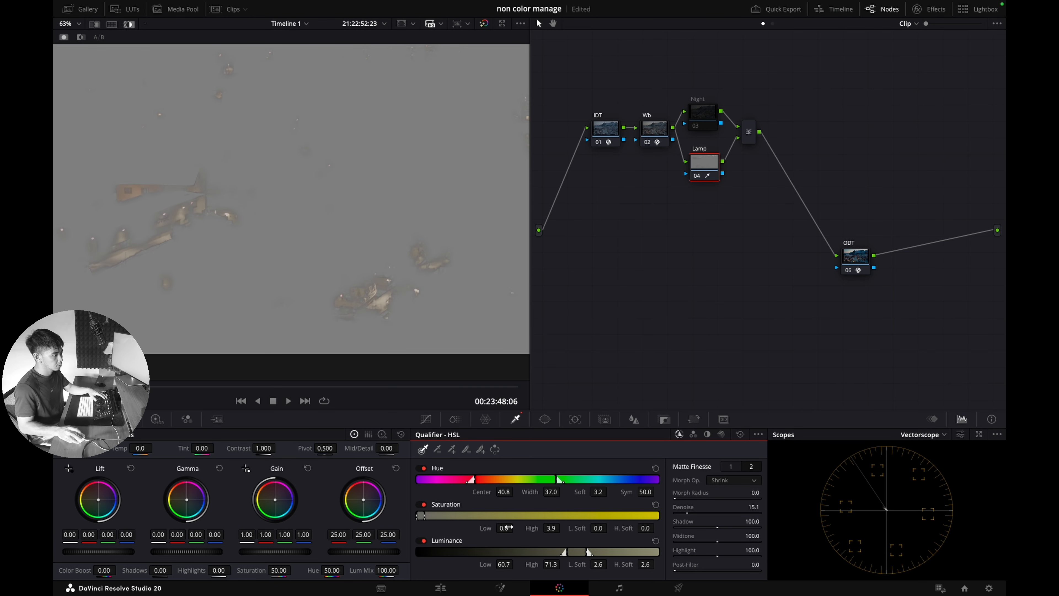
pyautogui.moveTo(598, 564)
pyautogui.mouseDown()
pyautogui.moveTo(642, 564)
pyautogui.moveTo(599, 563)
pyautogui.mouseUp()
pyautogui.moveTo(508, 564)
pyautogui.mouseDown()
pyautogui.moveTo(471, 556)
pyautogui.moveTo(508, 564)
pyautogui.mouseUp()
pyautogui.moveTo(503, 491); pyautogui.dragTo(552, 491)
pyautogui.moveTo(598, 563); pyautogui.dragTo(501, 557)
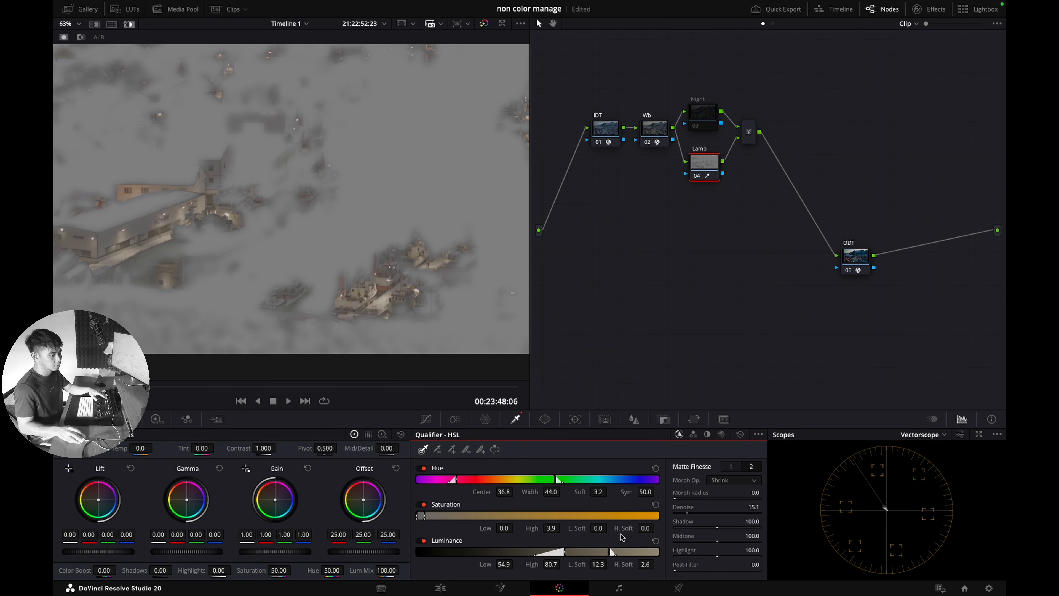
pyautogui.moveTo(689, 509); pyautogui.dragTo(824, 513)
pyautogui.click(733, 466)
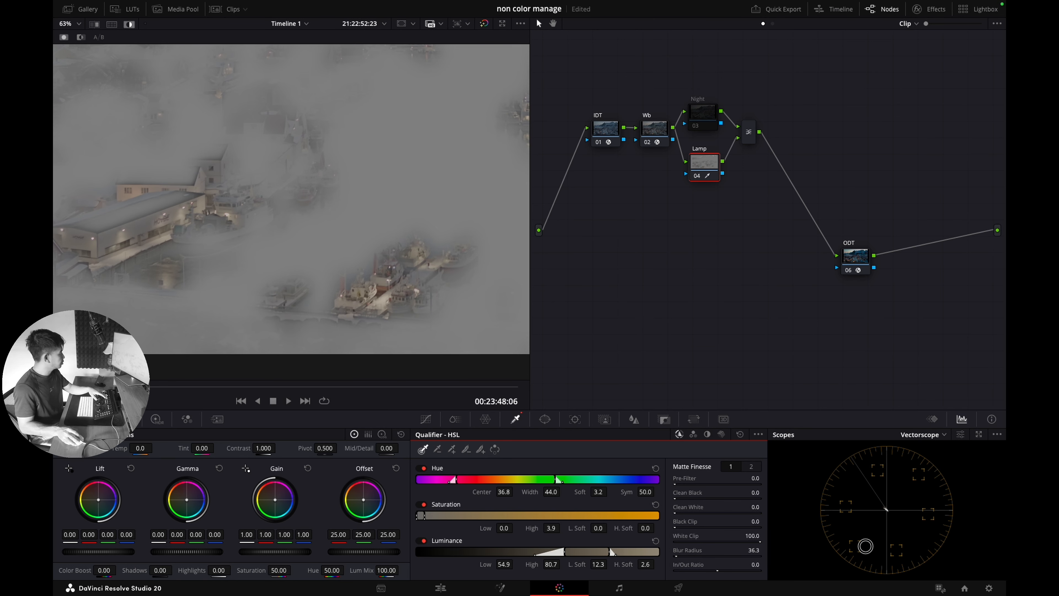
pyautogui.moveTo(502, 563); pyautogui.dragTo(514, 565)
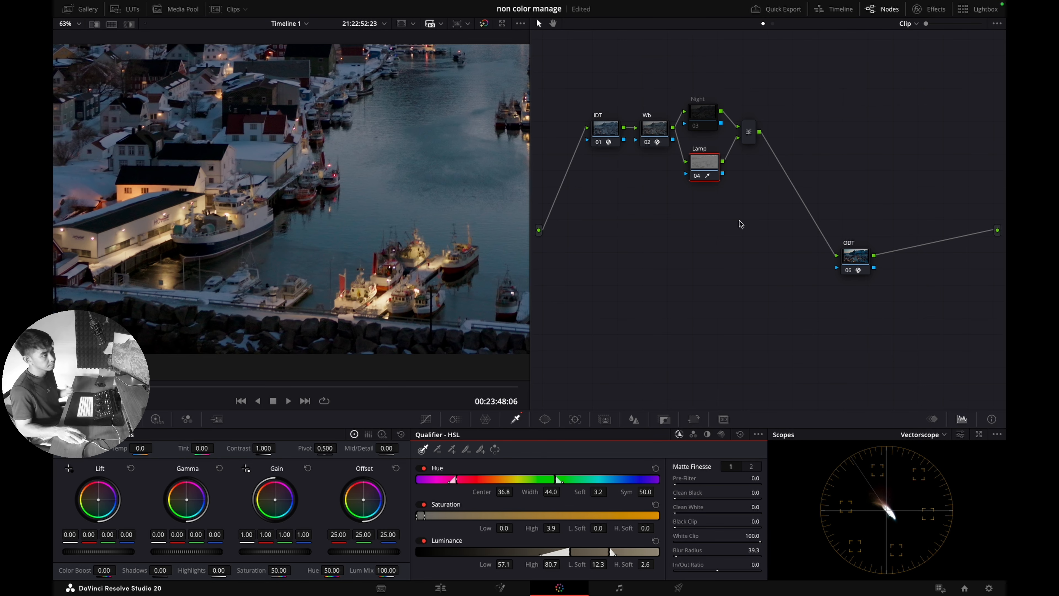
# Step: Preview the lamp key as a highlighted matte with the full frame centred
pyautogui.hotkey('shift', 'h')
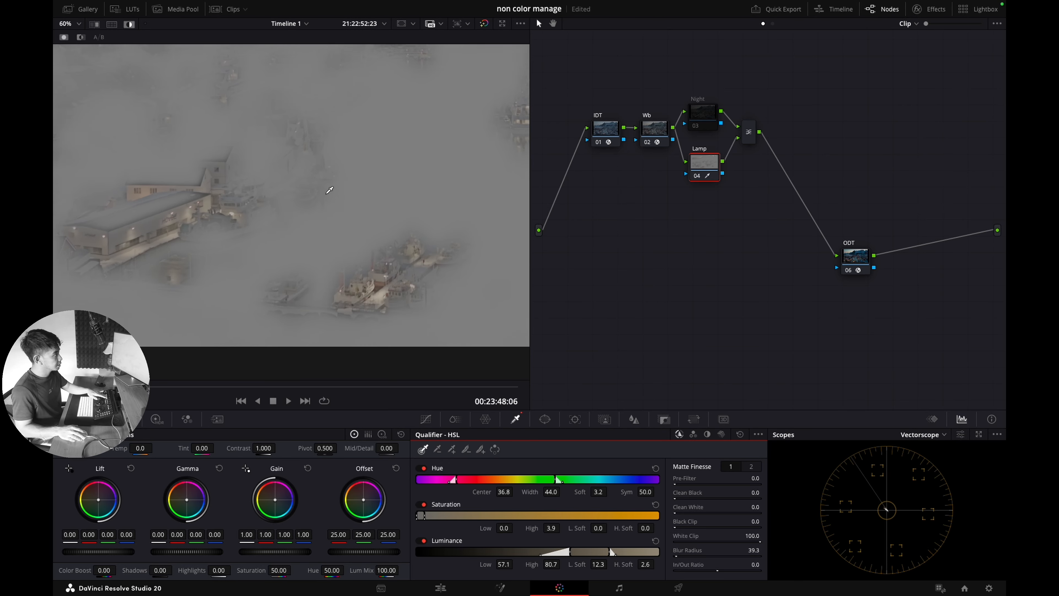
pyautogui.scroll(-5, 326, 194)
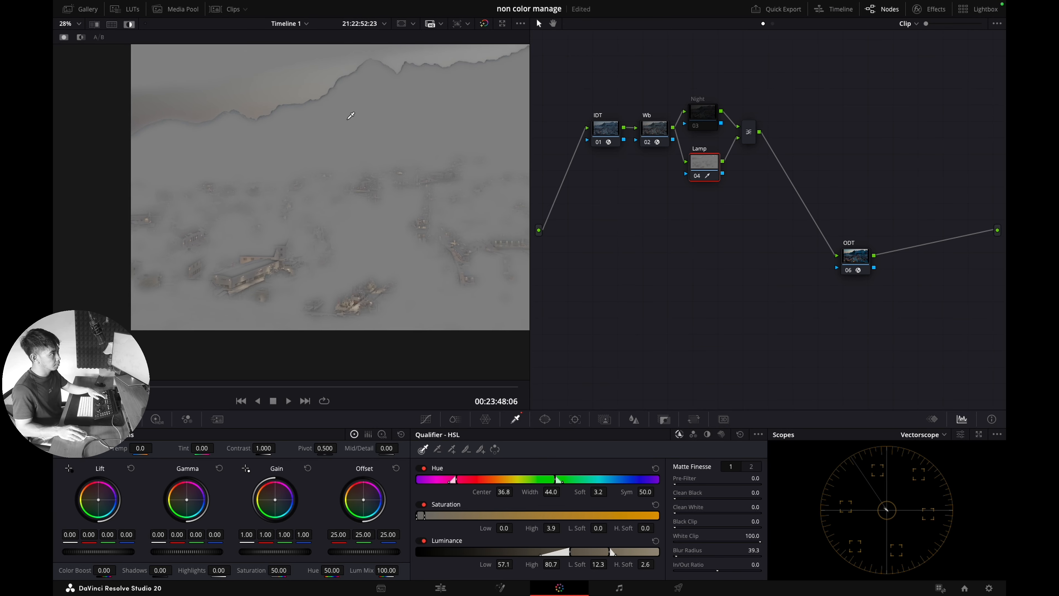
pyautogui.scroll(-1, 350, 140)
pyautogui.moveTo(345, 141); pyautogui.dragTo(319, 163)
pyautogui.hotkey('alt', 'w')
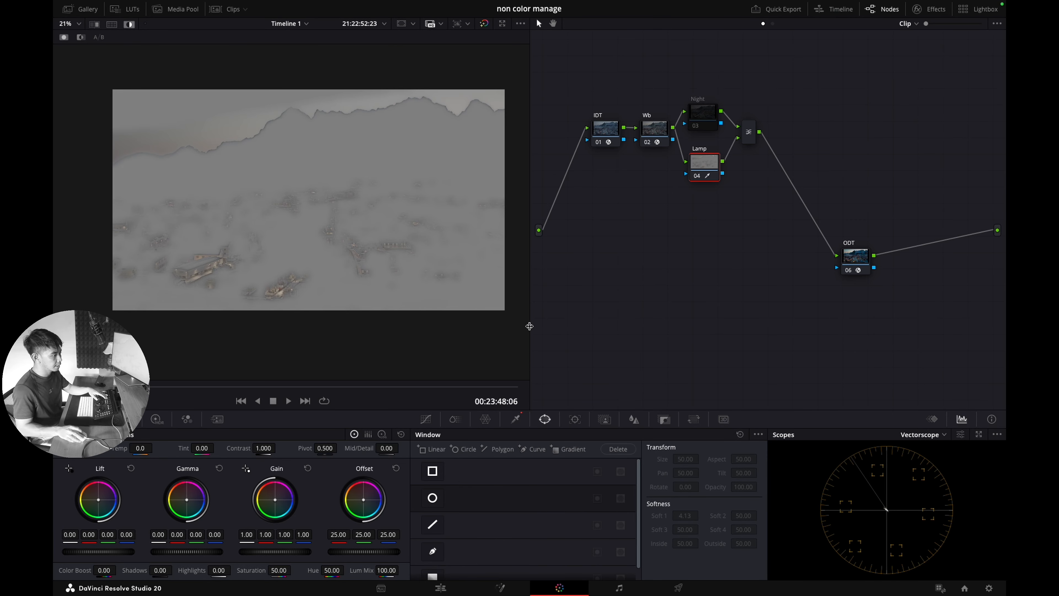
# Step: Draw a freeform window around the harbour village's lit area
pyautogui.click(433, 551)
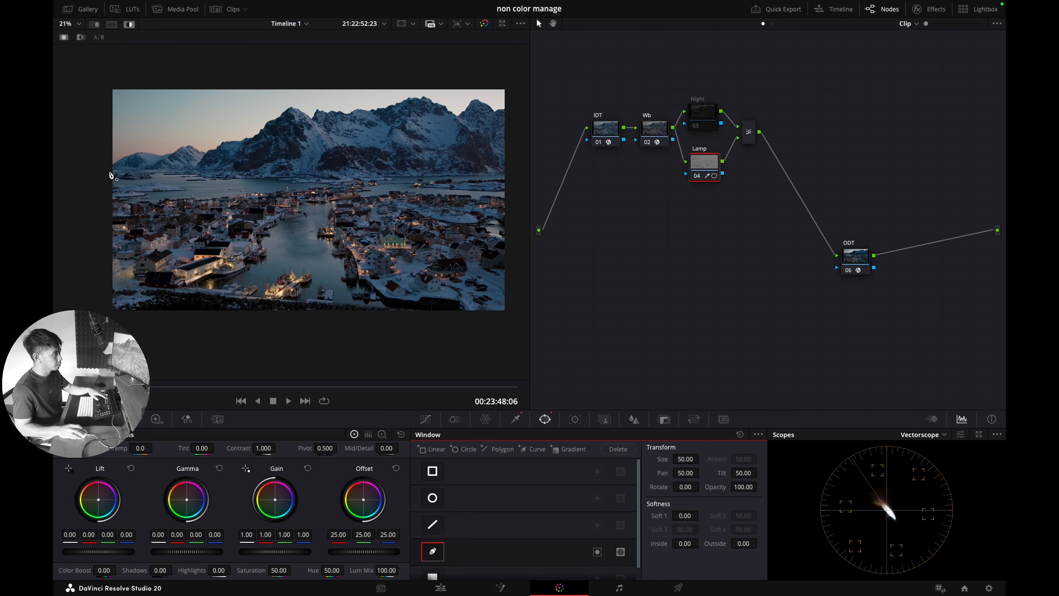
pyautogui.click(110, 172)
pyautogui.click(299, 158)
pyautogui.scroll(-1, 431, 159)
pyautogui.click(513, 153)
pyautogui.click(510, 313)
pyautogui.click(158, 313)
pyautogui.click(167, 169)
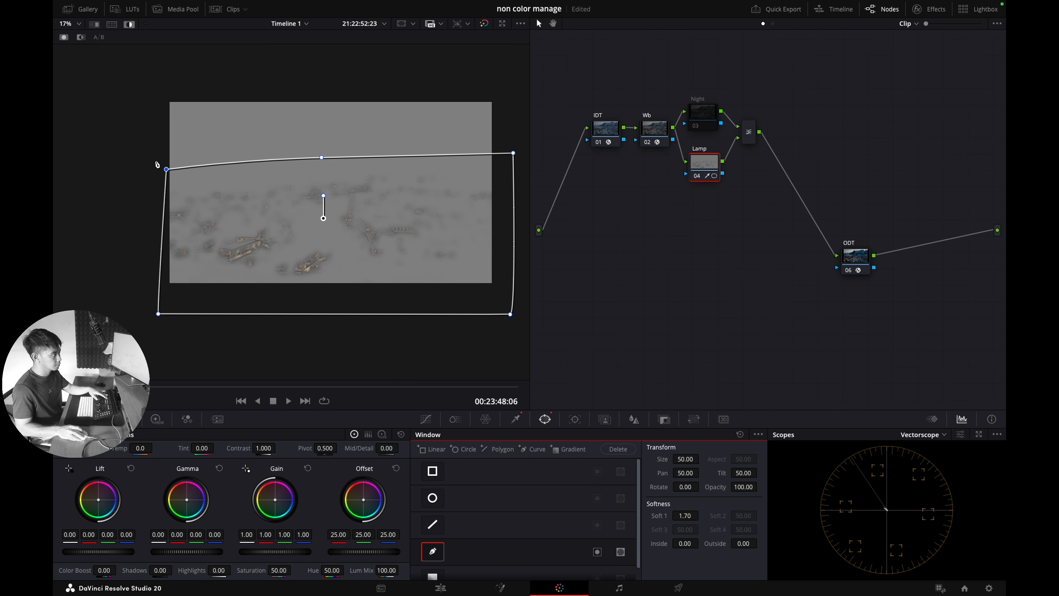
pyautogui.moveTo(166, 169); pyautogui.dragTo(157, 169)
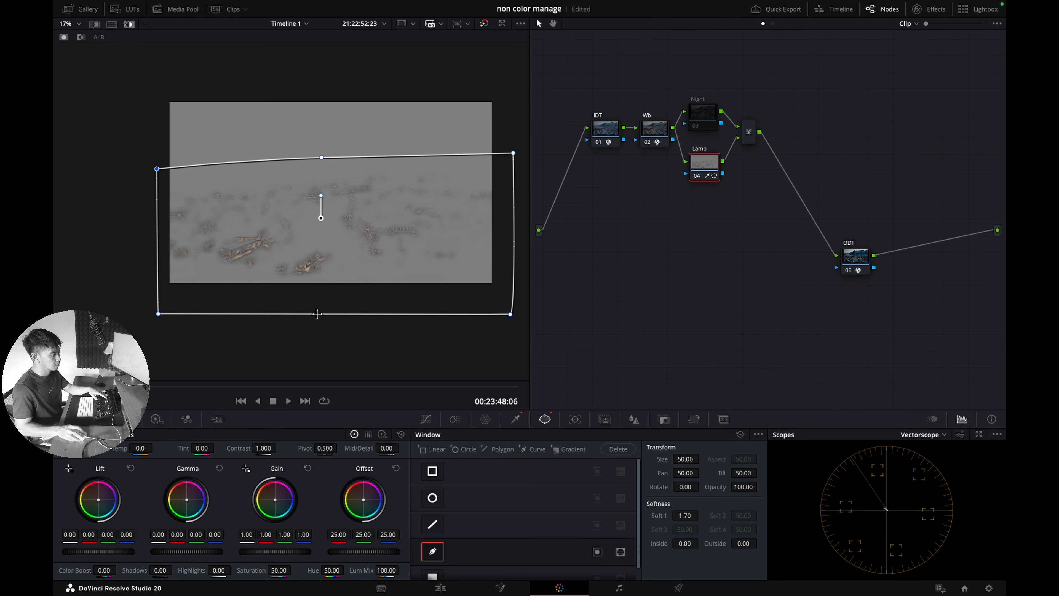
# Step: Track the lamp window forward and backward through the whole clip
pyautogui.click(576, 420)
pyautogui.click(462, 448)
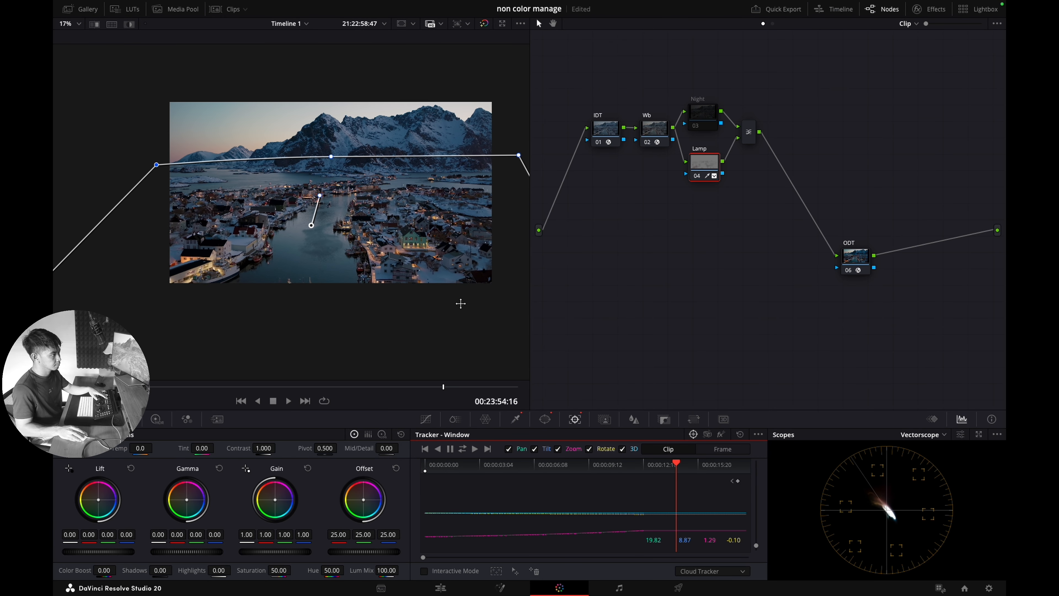
pyautogui.hotkey('shift', 'z')
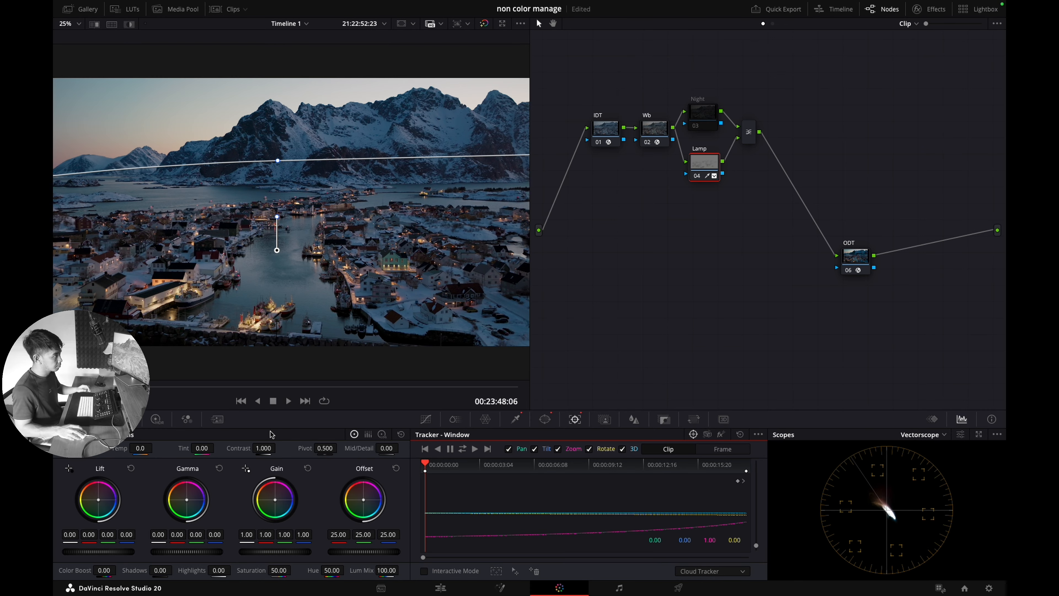
pyautogui.click(701, 126)
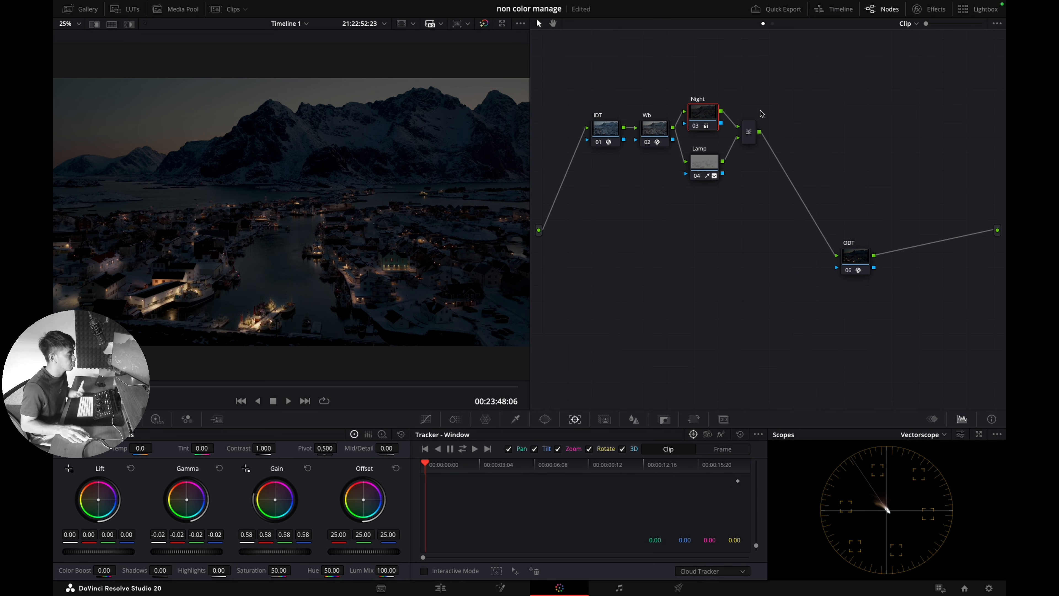
# Step: Toggle the Lamp and Wb nodes off and on to compare their effect
pyautogui.click(703, 164)
pyautogui.click(697, 177)
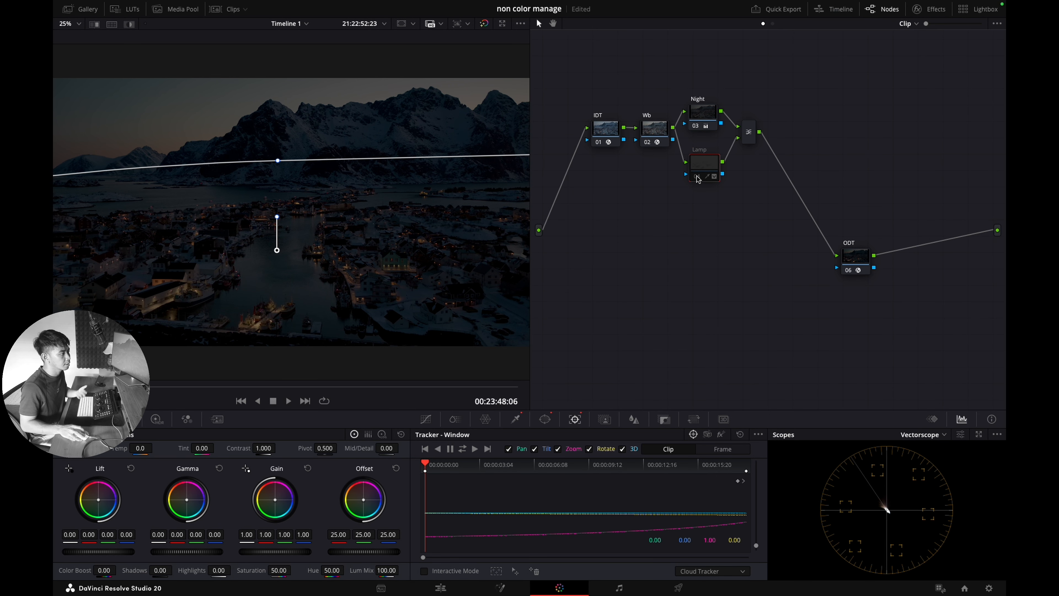
pyautogui.click(698, 177)
pyautogui.moveTo(661, 135); pyautogui.dragTo(601, 131)
pyautogui.click(643, 142)
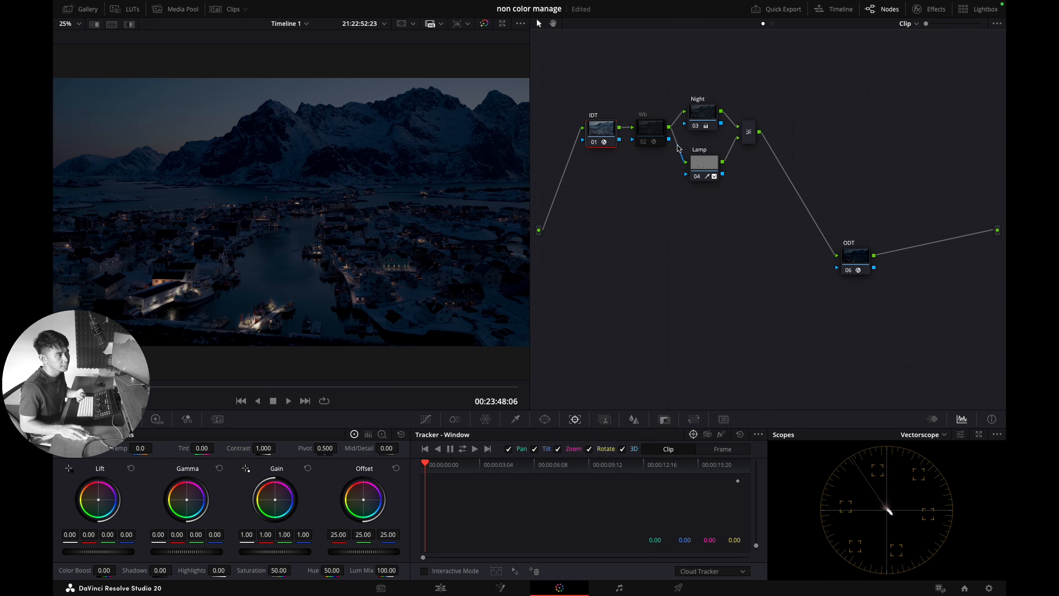
pyautogui.click(644, 142)
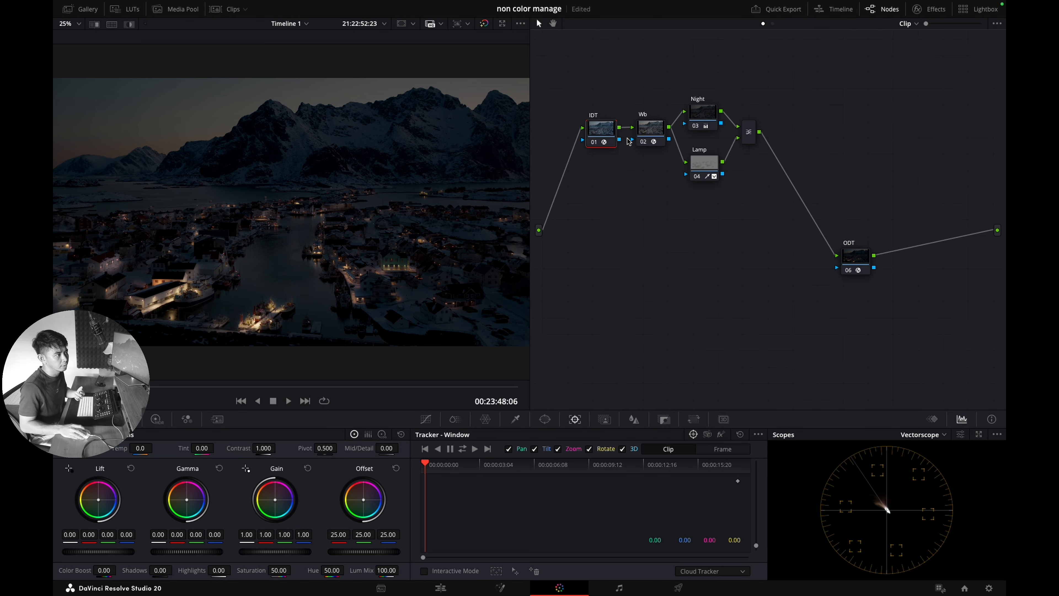
# Step: Reposition the whole node tree and nudge the Night node upward
pyautogui.moveTo(576, 89); pyautogui.dragTo(971, 304)
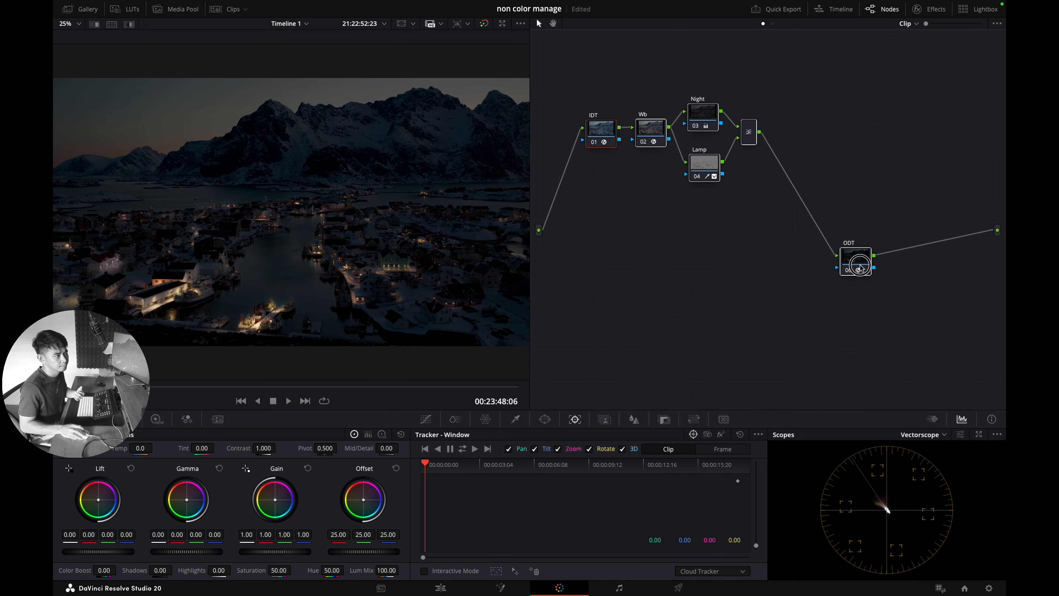
pyautogui.moveTo(856, 256); pyautogui.dragTo(870, 261)
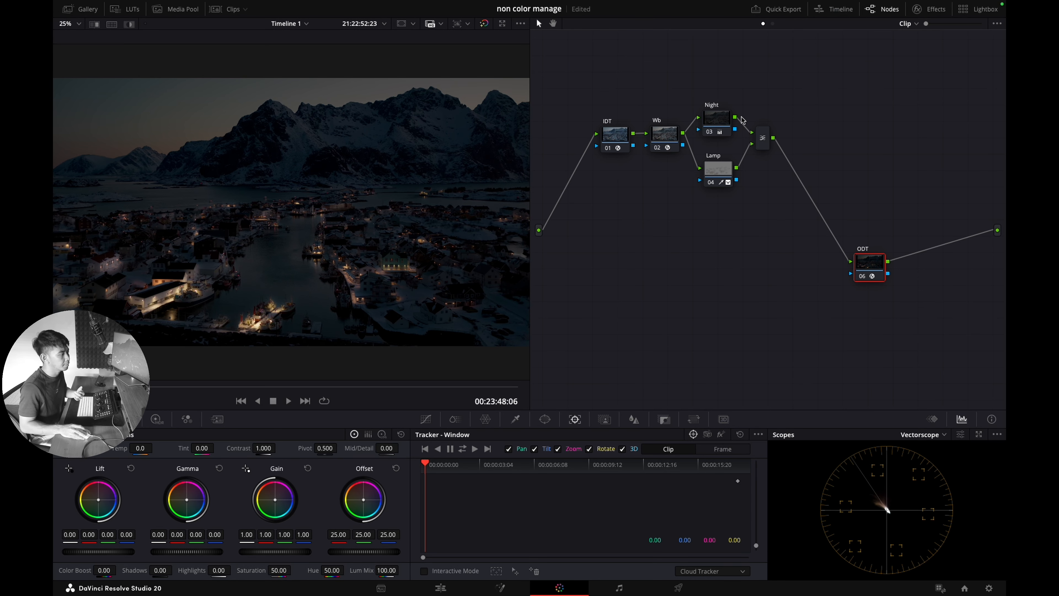
pyautogui.moveTo(718, 118); pyautogui.dragTo(720, 109)
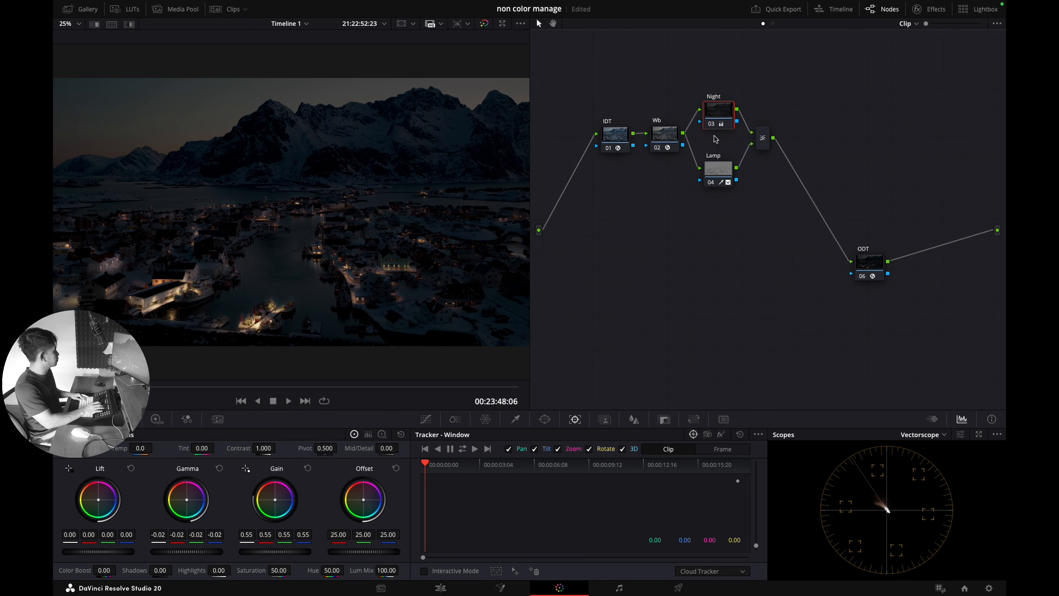
# Step: Pull the Night node's red curve highlights down, lower the green slightly, and reduce its saturation
pyautogui.click(427, 419)
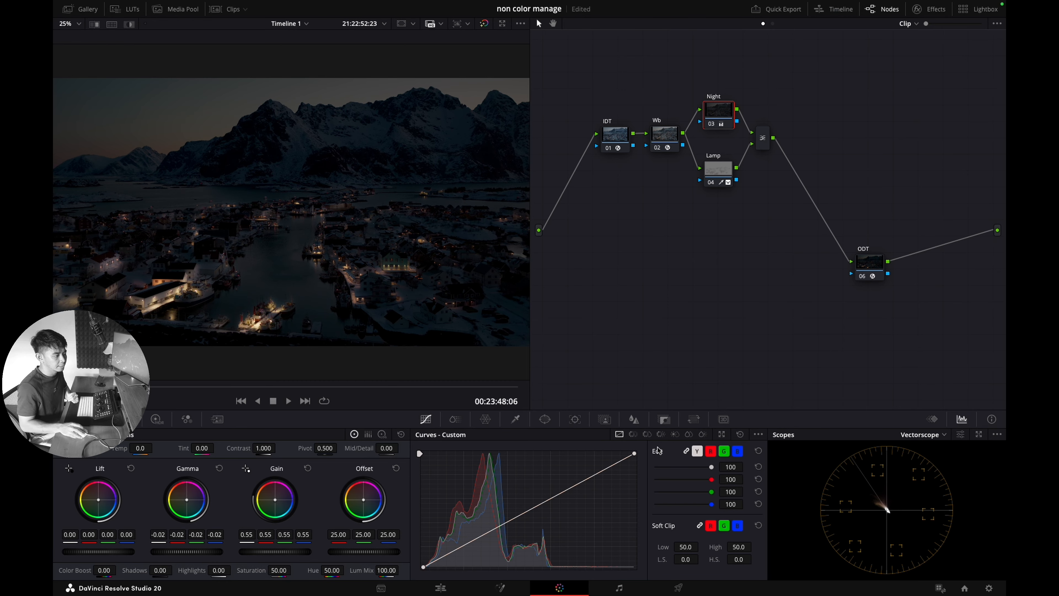
pyautogui.click(714, 454)
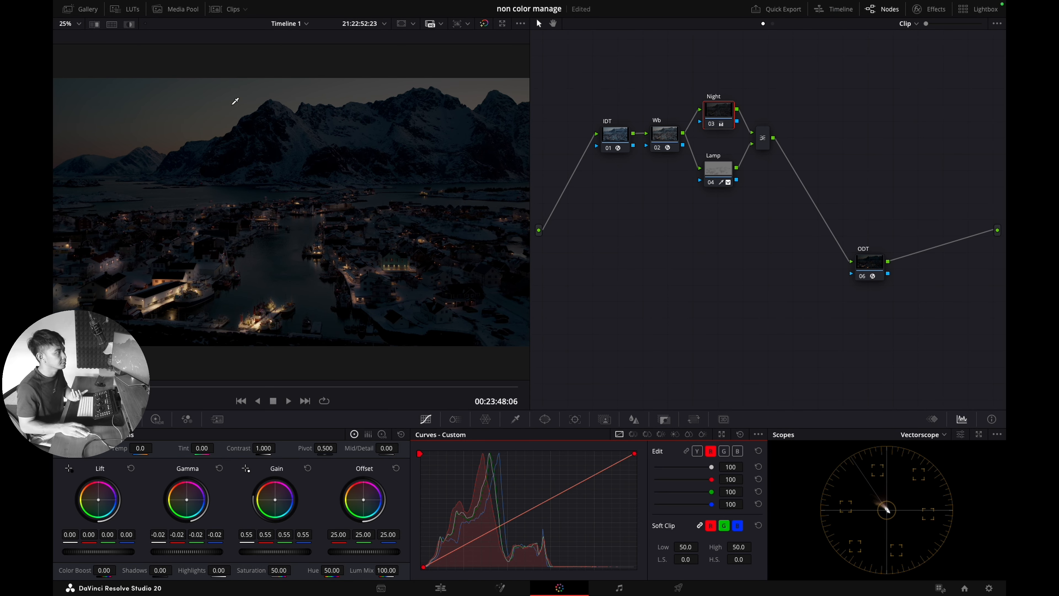
pyautogui.moveTo(634, 454); pyautogui.dragTo(637, 471)
pyautogui.click(719, 451)
pyautogui.moveTo(634, 462)
pyautogui.mouseDown()
pyautogui.moveTo(634, 472)
pyautogui.moveTo(637, 462)
pyautogui.mouseUp()
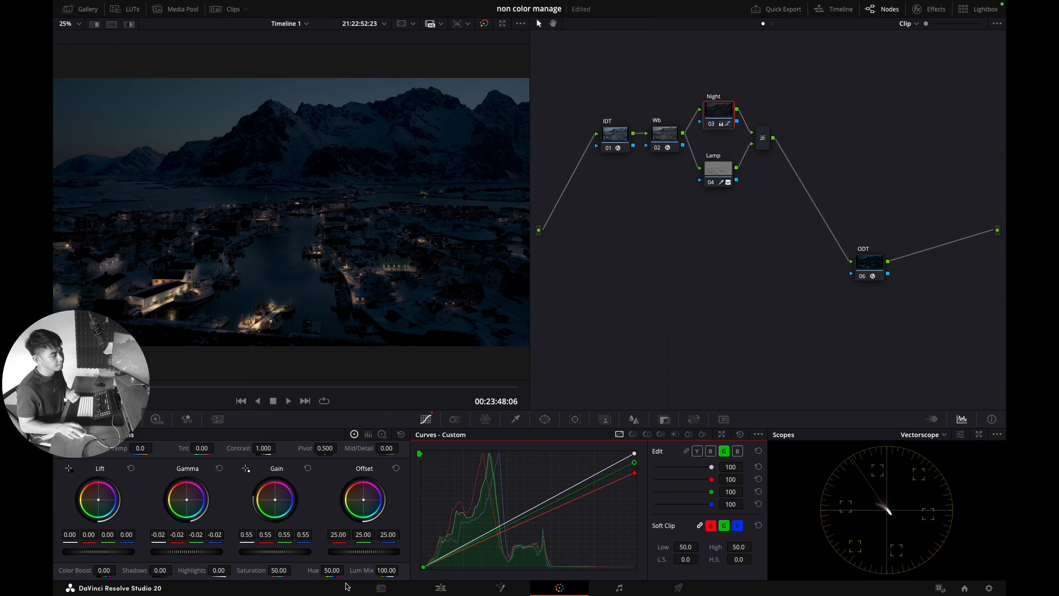
pyautogui.moveTo(285, 570); pyautogui.dragTo(255, 560)
# Step: Set the Night node's saturation to 40
pyautogui.doubleClick(285, 568)
pyautogui.write('3')
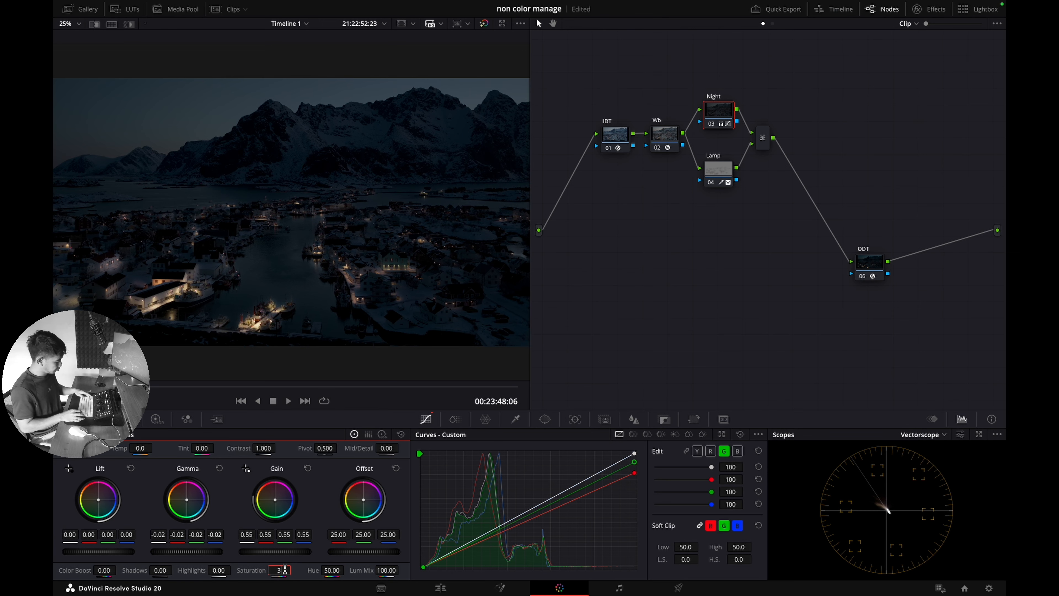
pyautogui.write('8')
pyautogui.press('Return')
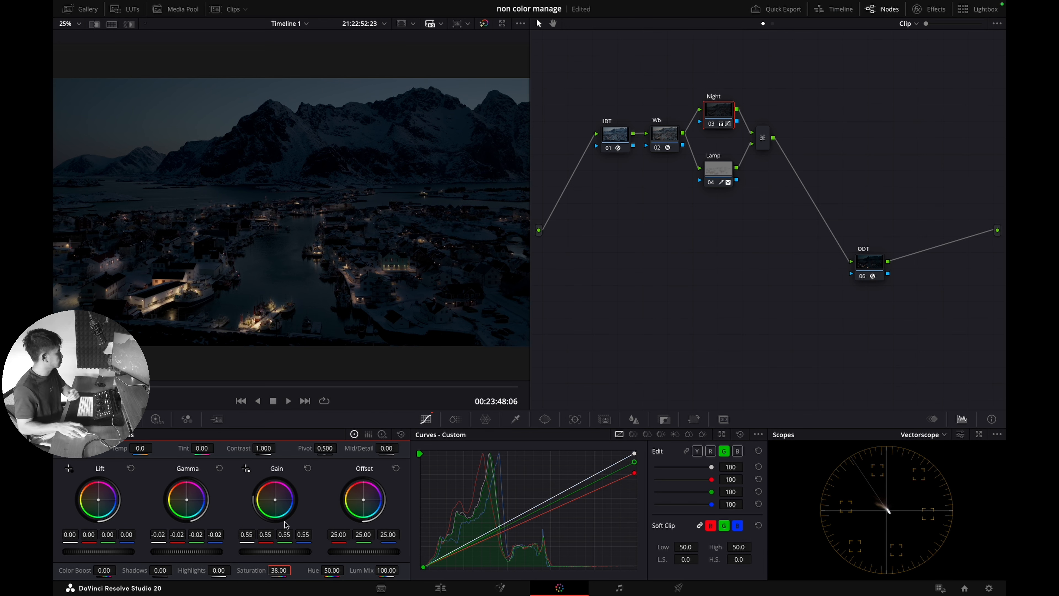
pyautogui.doubleClick(285, 569)
pyautogui.write('0')
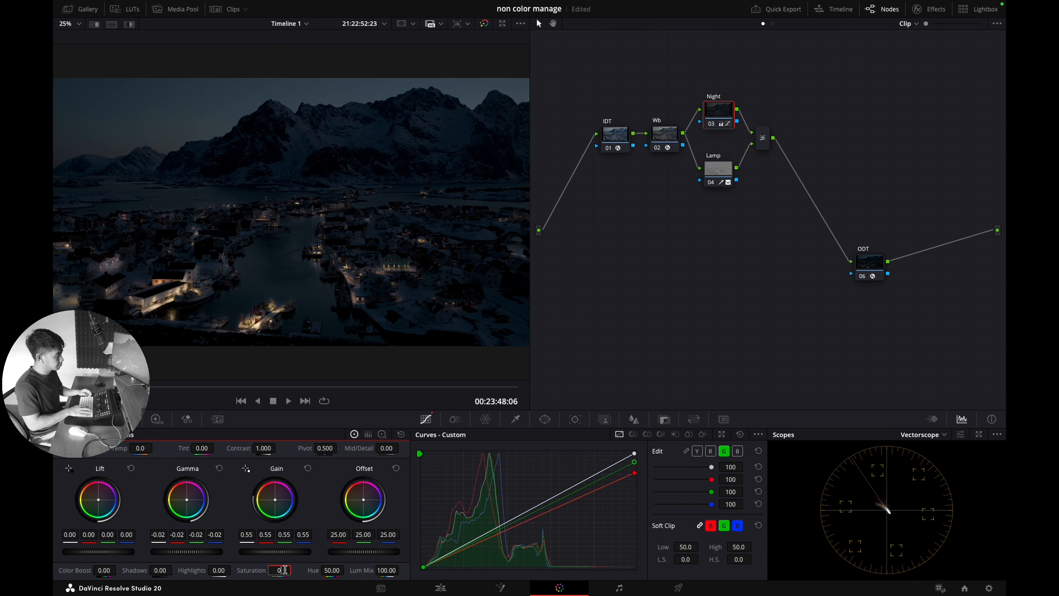
pyautogui.write('40')
pyautogui.press('Return')
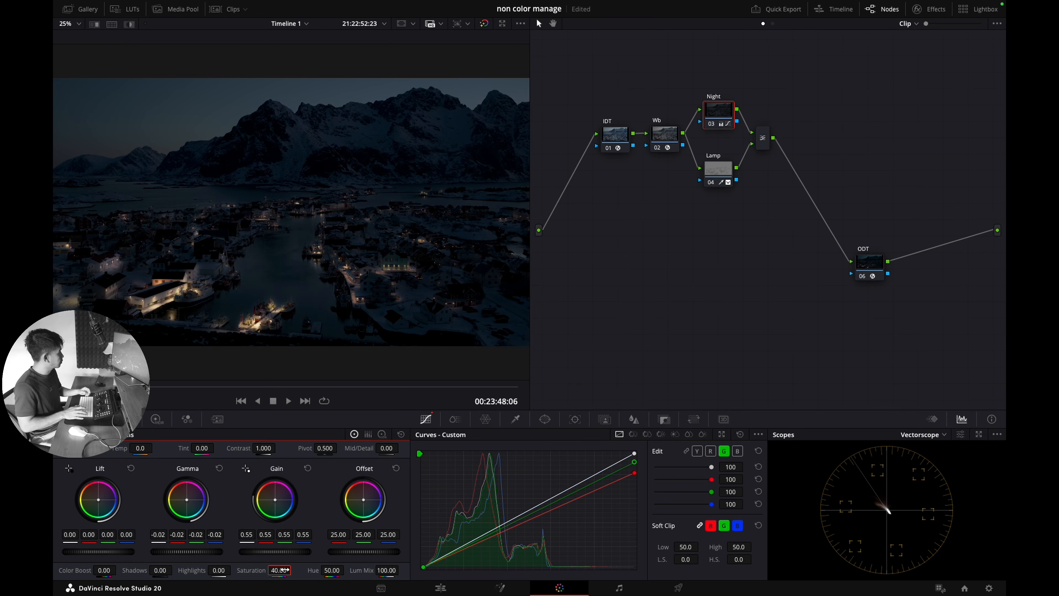
# Step: Nudge the green highlights lower, compare the grade, and lift gamma to -0.02 with gain at 0.54
pyautogui.moveTo(634, 462)
pyautogui.mouseDown()
pyautogui.moveTo(635, 484)
pyautogui.moveTo(638, 464)
pyautogui.mouseUp()
pyautogui.click(635, 478)
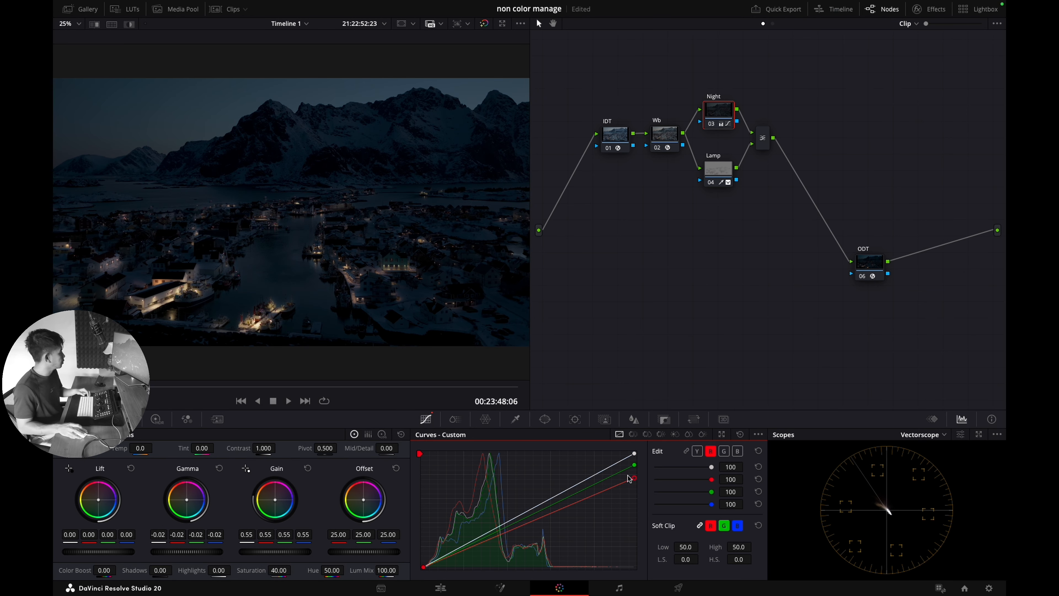
pyautogui.hotkey('ctrl', 'd')
pyautogui.hotkey('ctrl', 'd')
pyautogui.click(724, 181)
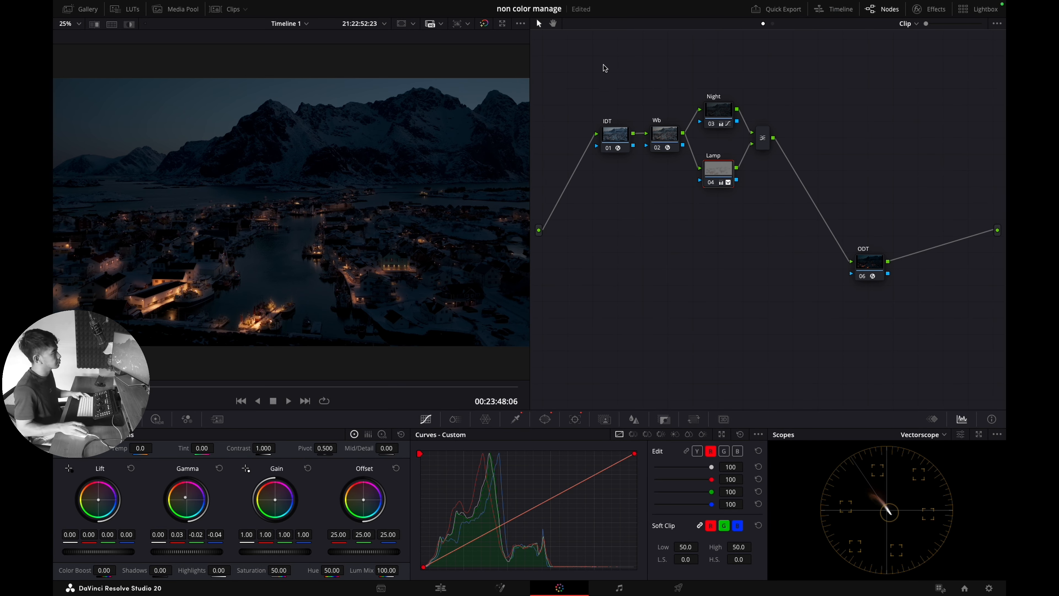
pyautogui.click(727, 109)
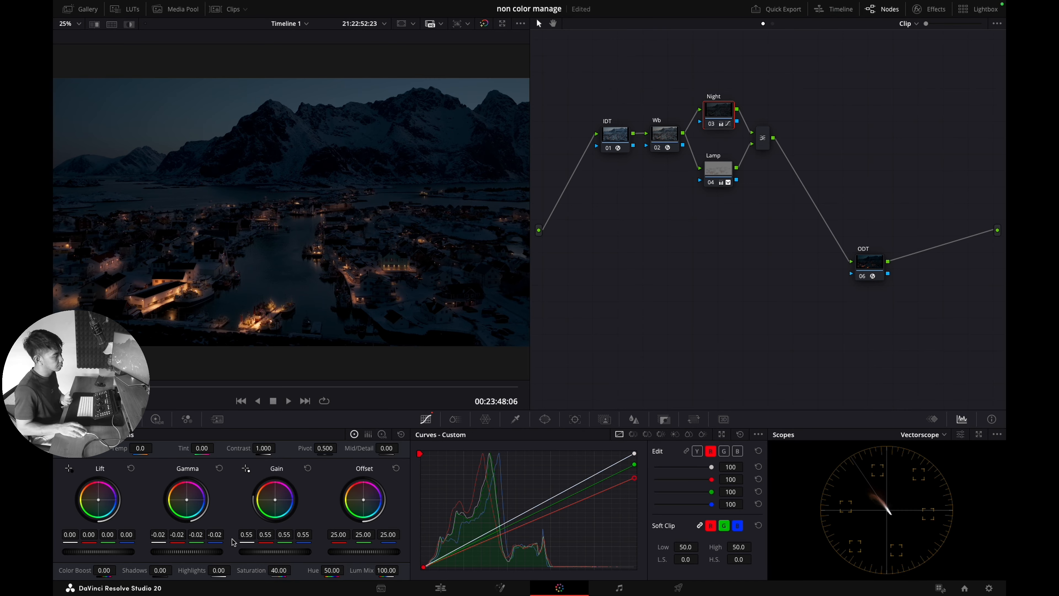
pyautogui.moveTo(210, 554); pyautogui.dragTo(282, 558)
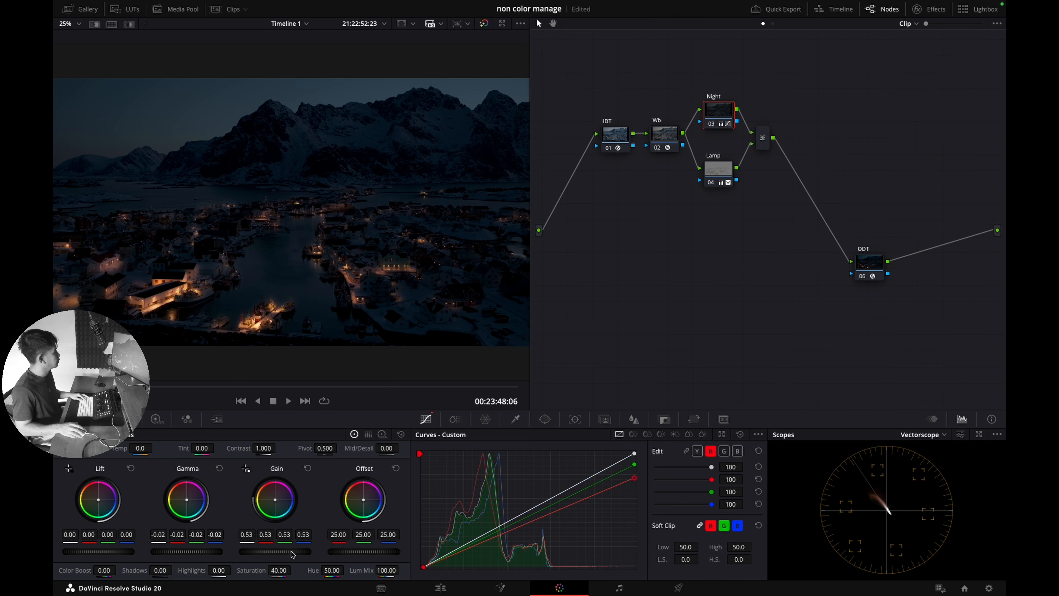
pyautogui.scroll(1, 293, 554)
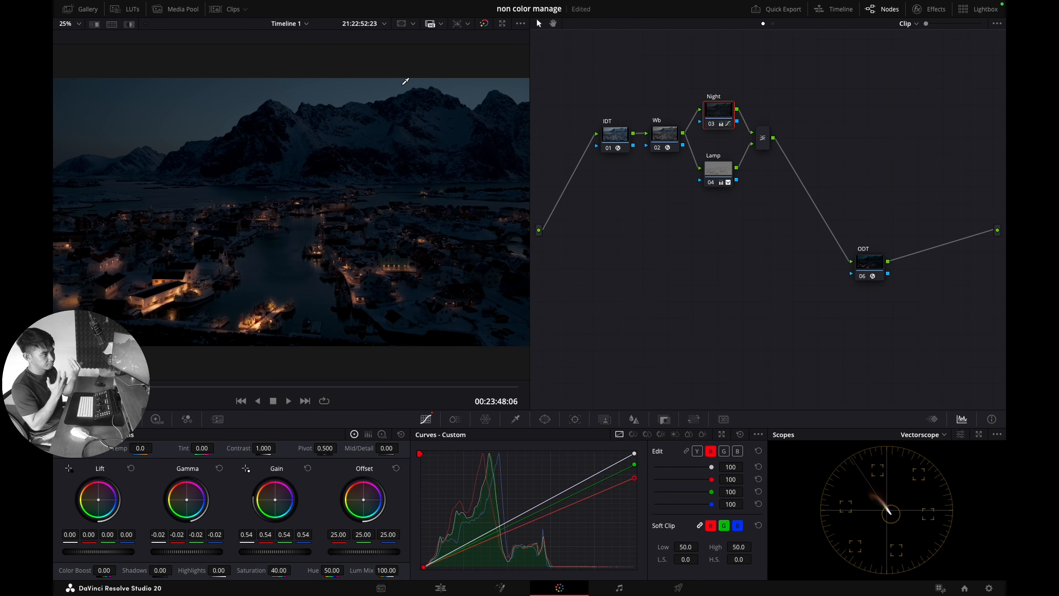
# Step: Add a serial node after the mixer and apply the Glow effect to it
pyautogui.click(763, 138)
pyautogui.hotkey('alt', 's')
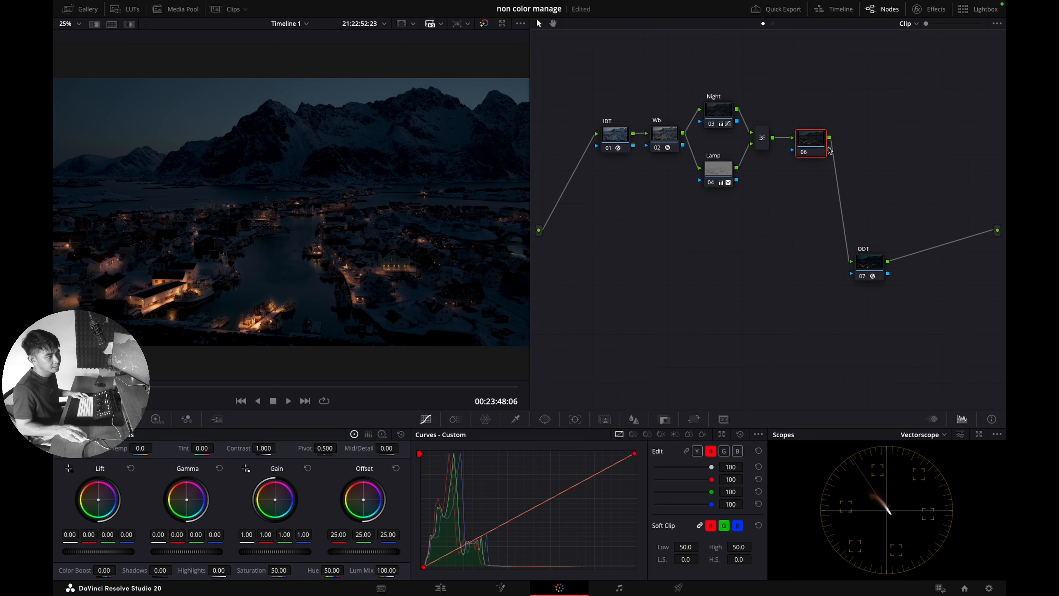
pyautogui.rightClick(819, 150)
pyautogui.click(829, 171)
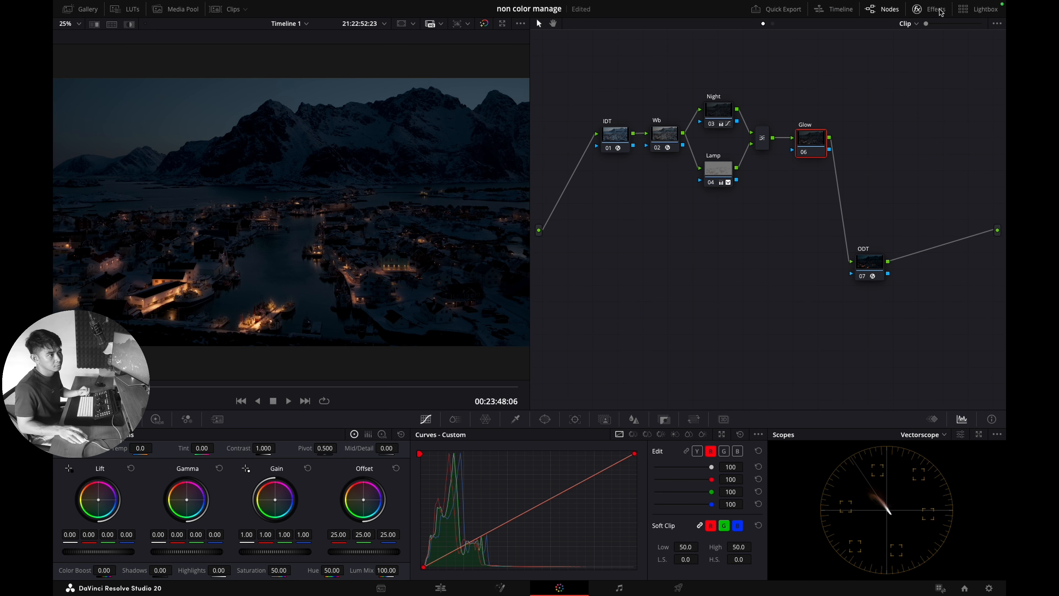
pyautogui.click(929, 9)
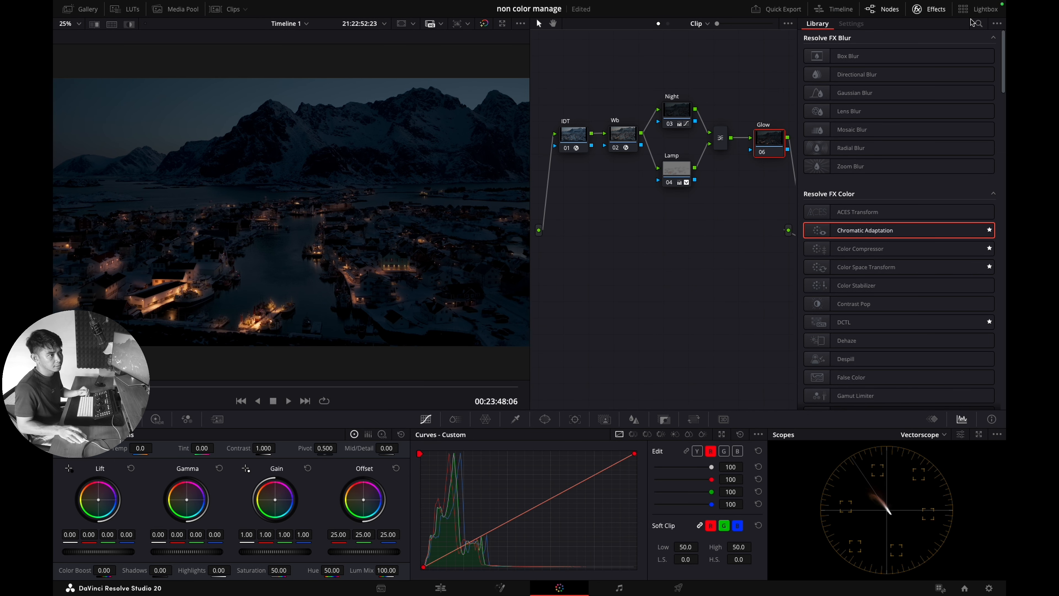
pyautogui.click(977, 24)
pyautogui.write('glo')
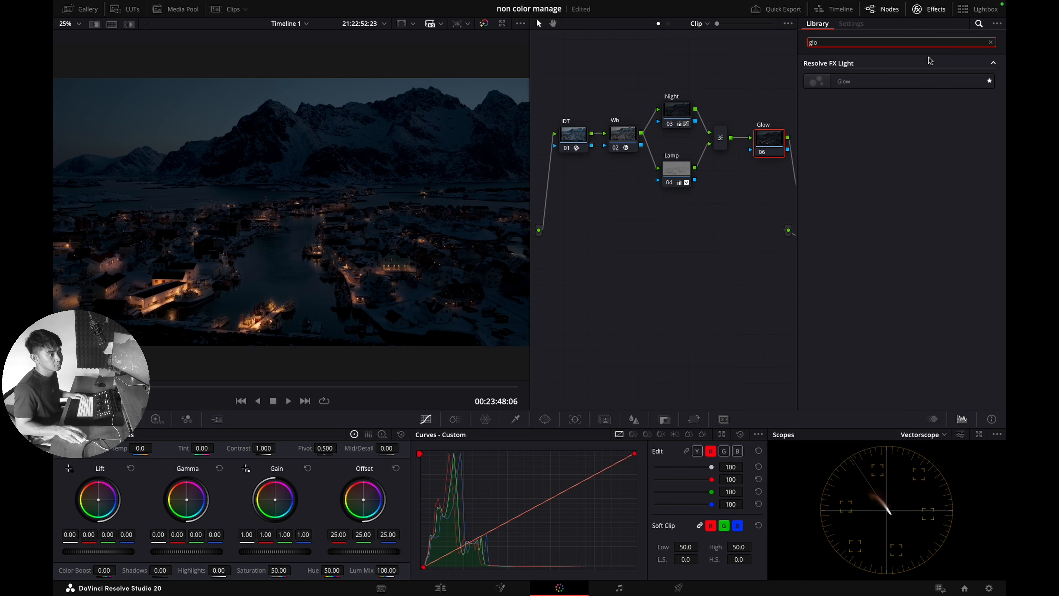
pyautogui.moveTo(847, 81); pyautogui.dragTo(773, 151)
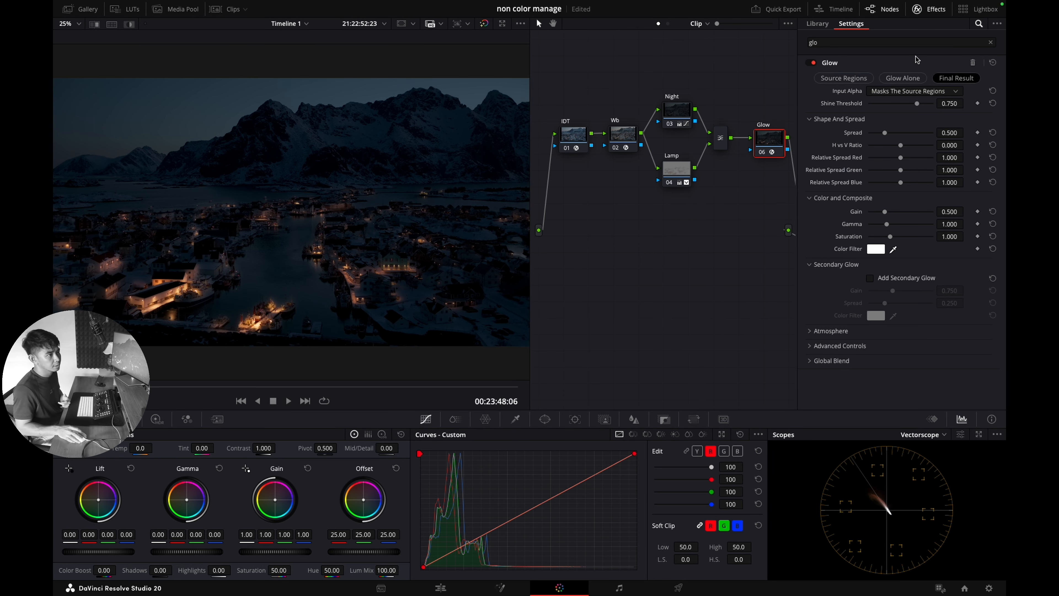
# Step: Set the glow's composite type to Screen and lower its shine threshold
pyautogui.click(838, 346)
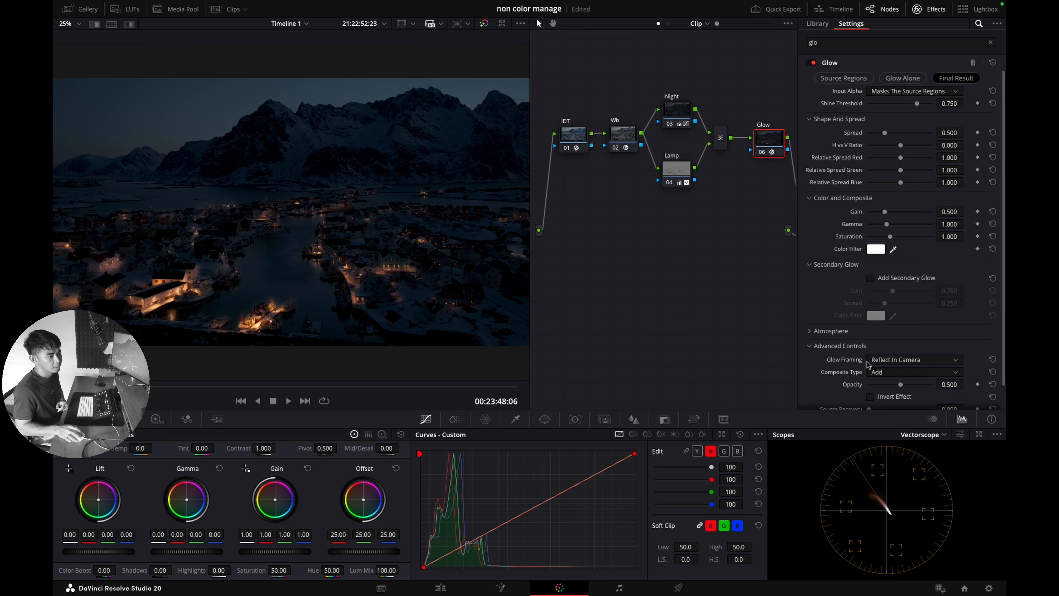
pyautogui.click(882, 372)
pyautogui.click(884, 439)
pyautogui.moveTo(919, 106); pyautogui.dragTo(879, 118)
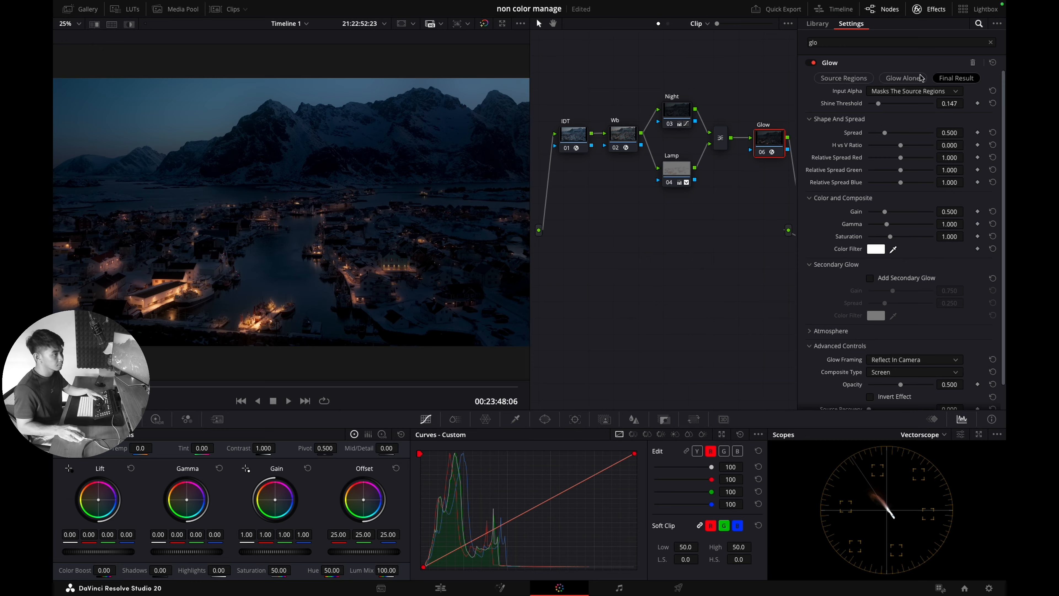
pyautogui.click(930, 9)
# Step: Wire the Lamp node's key output into the Glow node's key input and compare
pyautogui.moveTo(739, 182); pyautogui.dragTo(792, 149)
pyautogui.click(664, 418)
pyautogui.click(733, 450)
pyautogui.click(733, 450)
pyautogui.click(805, 152)
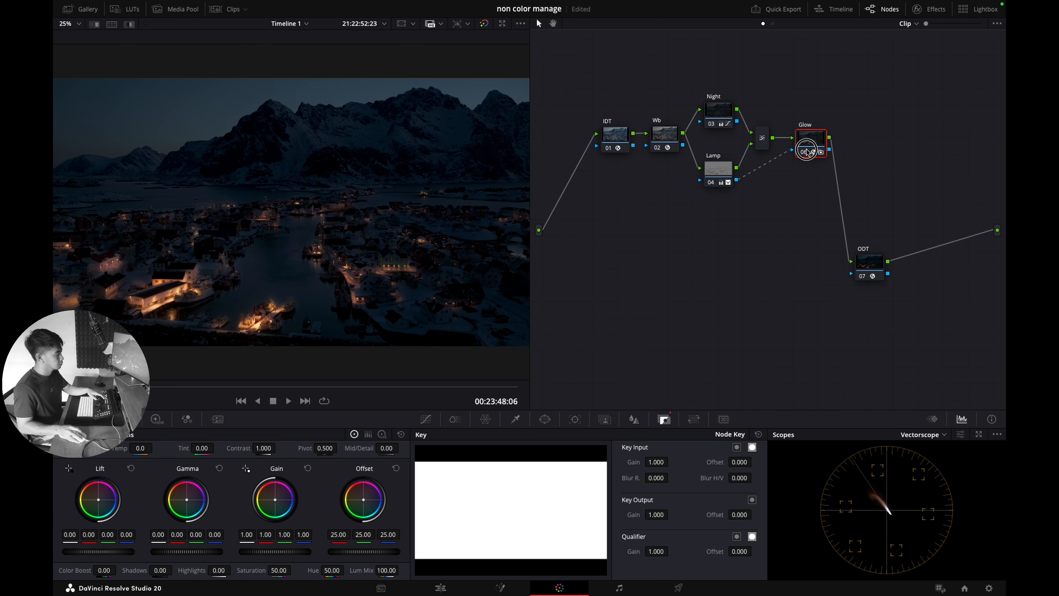
pyautogui.click(805, 152)
# Step: Fine-tune the glow's shine threshold to 0.171 and move the Glow node beside ODT
pyautogui.click(920, 9)
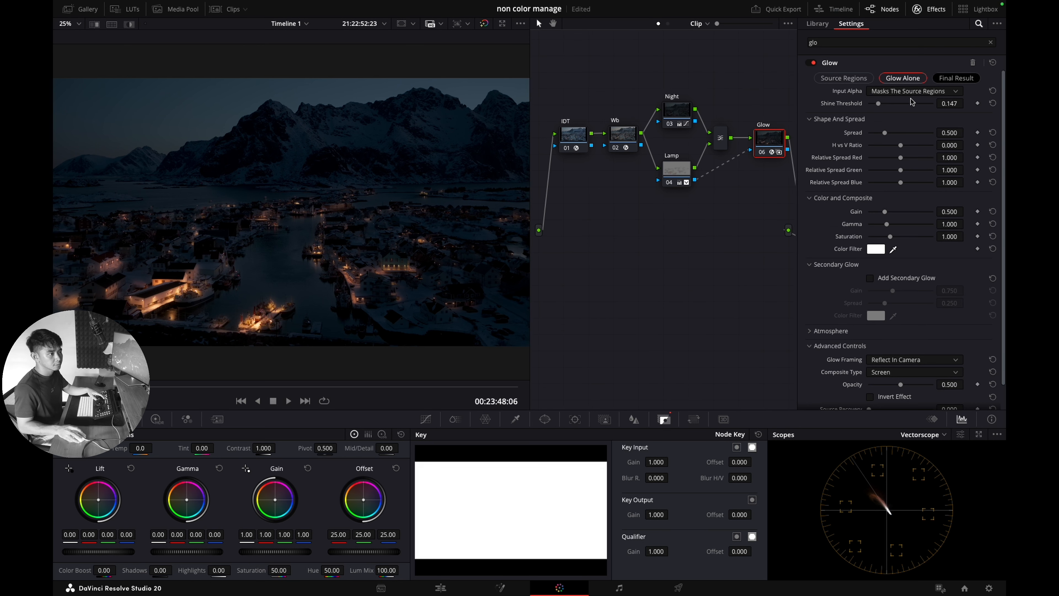
pyautogui.moveTo(880, 104)
pyautogui.mouseDown()
pyautogui.moveTo(892, 105)
pyautogui.moveTo(873, 107)
pyautogui.mouseUp()
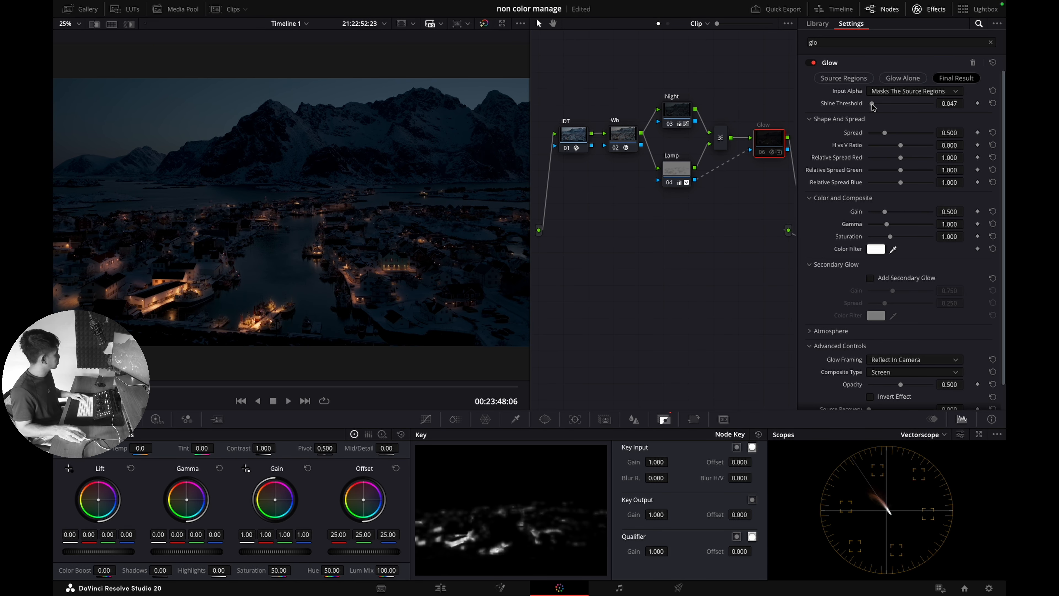
pyautogui.moveTo(878, 107); pyautogui.dragTo(881, 108)
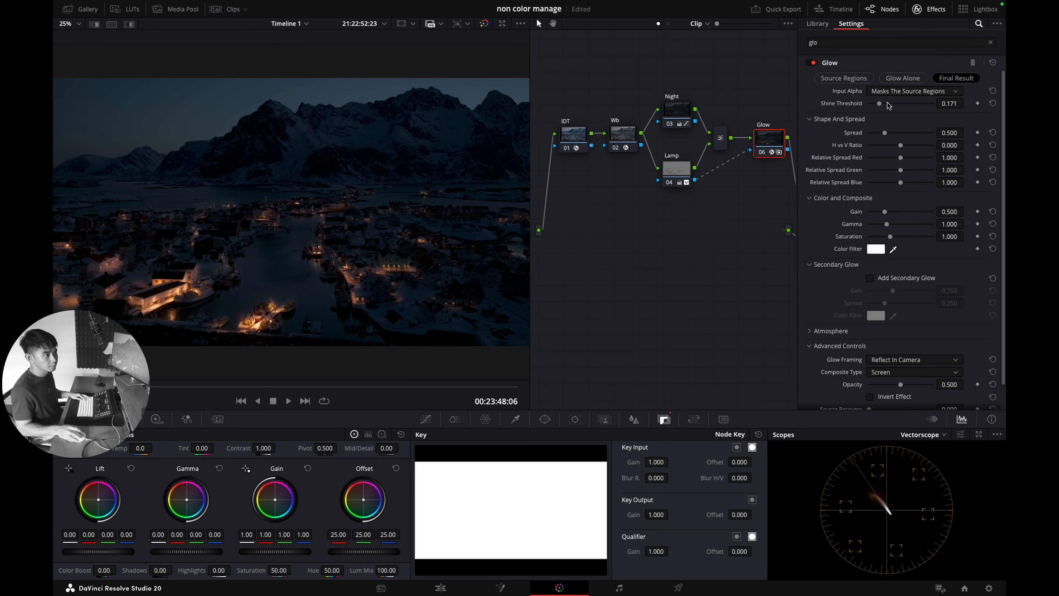
pyautogui.click(930, 9)
pyautogui.moveTo(811, 146); pyautogui.dragTo(807, 265)
pyautogui.click(764, 146)
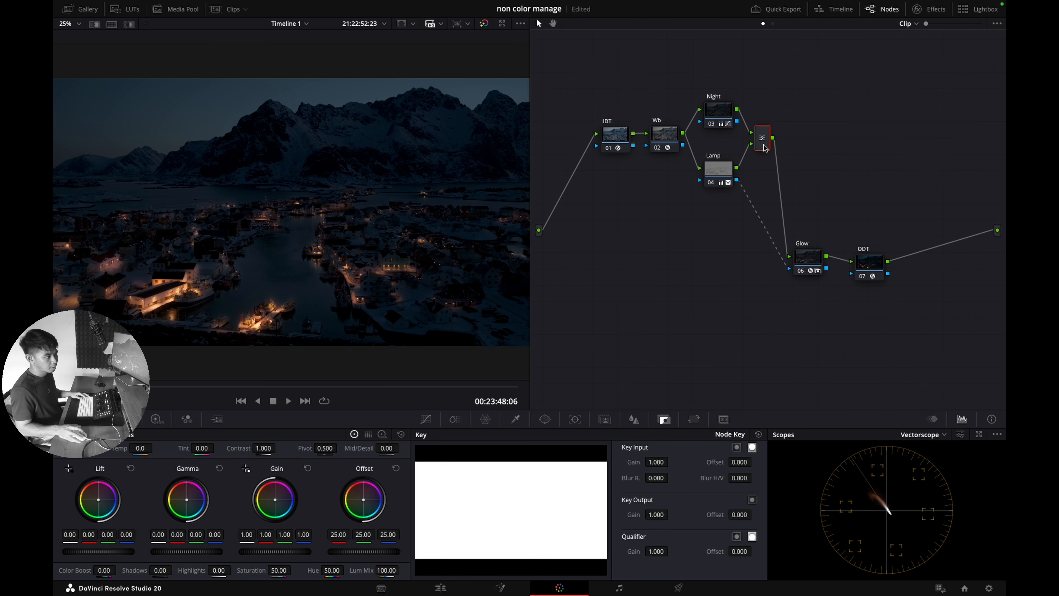
# Step: Add a serial node after the mixer labelled Gelobal
pyautogui.hotkey('alt', 's')
pyautogui.rightClick(814, 144)
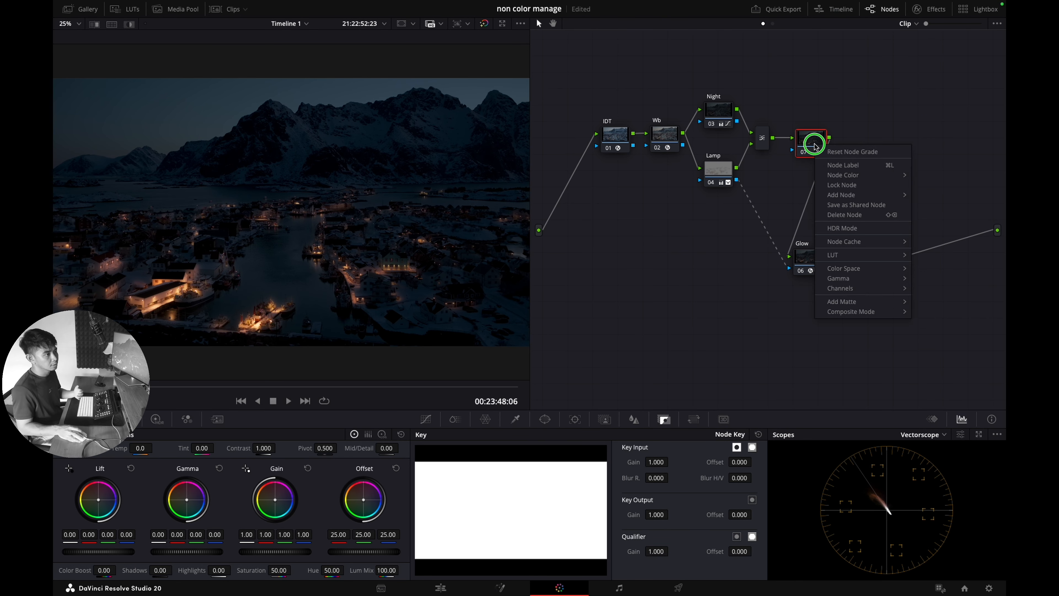
pyautogui.click(830, 167)
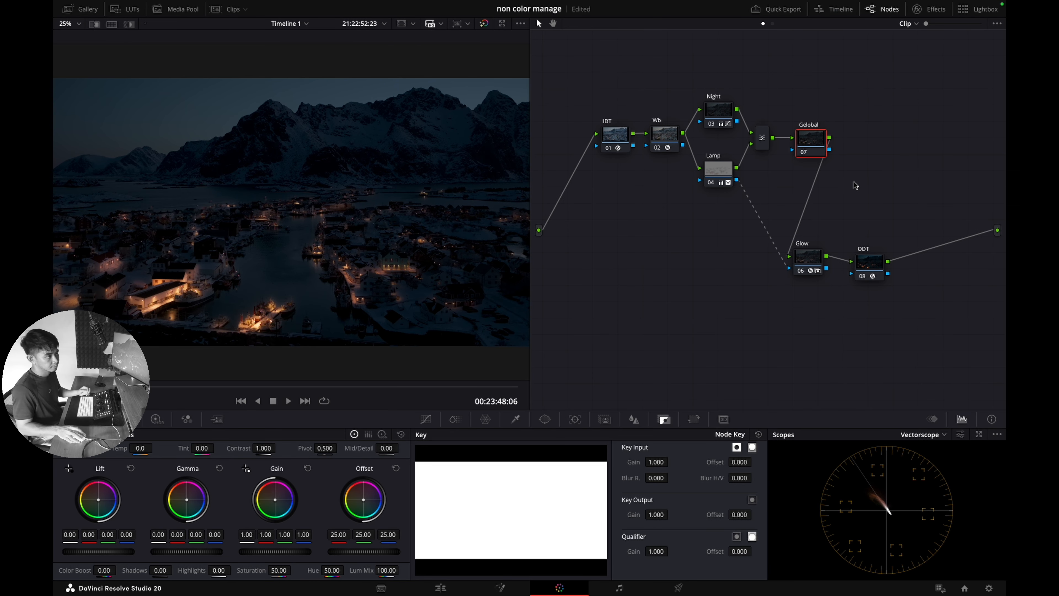
pyautogui.hotkey('ctrl', 's')
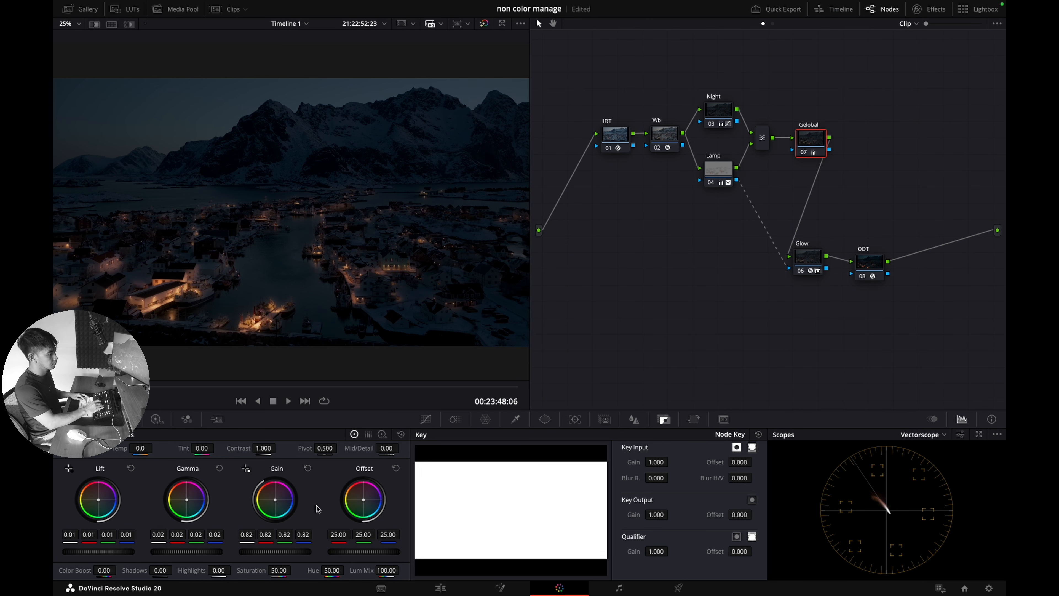
# Step: Toggle the Gelobal node (gain 0.82) on and off to compare the darkened grade
pyautogui.hotkey('ctrl', 'd')
pyautogui.hotkey('ctrl', 'd')
pyautogui.hotkey('ctrl', 'd')
pyautogui.hotkey('ctrl', 'd')
pyautogui.hotkey('ctrl', 'd')
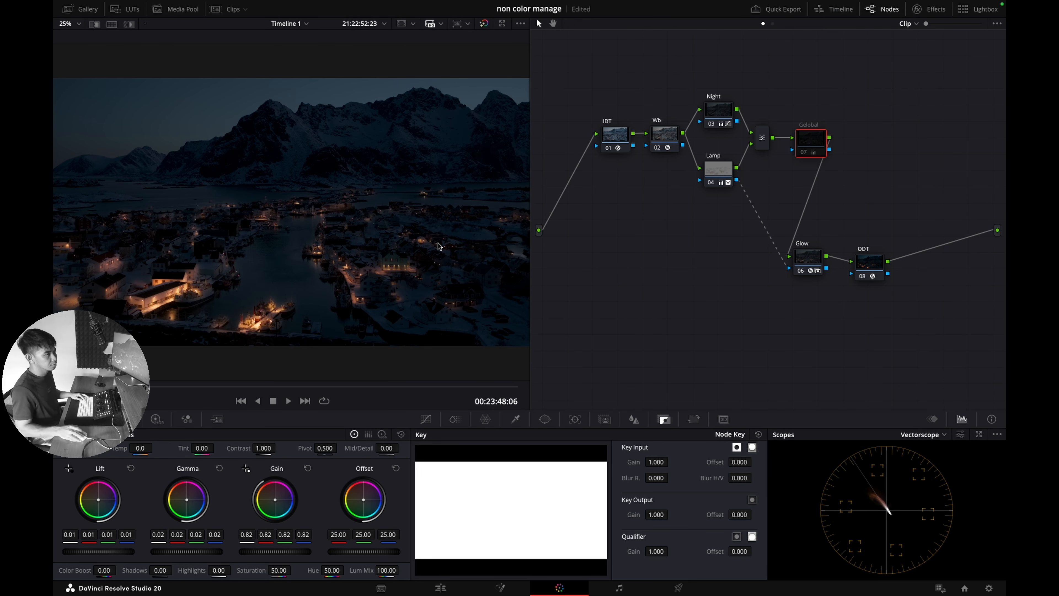
pyautogui.hotkey('ctrl', 'd')
pyautogui.hotkey('ctrl', 'd')
pyautogui.hotkey('ctrl', 'd')
pyautogui.hotkey('ctrl', 'd')
pyautogui.hotkey('ctrl', 'd')
pyautogui.hotkey('ctrl', 'd')
pyautogui.hotkey('ctrl', 'd')
pyautogui.hotkey('ctrl', 'd')
pyautogui.hotkey('ctrl', 'd')
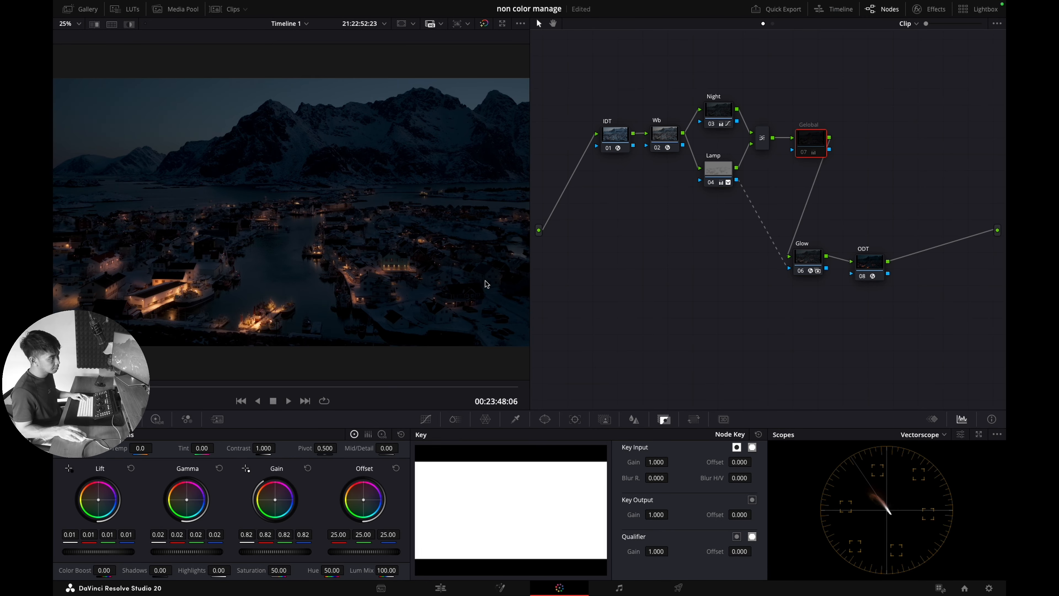
pyautogui.hotkey('ctrl', 'd')
pyautogui.hotkey('ctrl', 'd')
pyautogui.hotkey('ctrl', 'd')
pyautogui.hotkey('ctrl', 'd')
pyautogui.hotkey('ctrl', 'd')
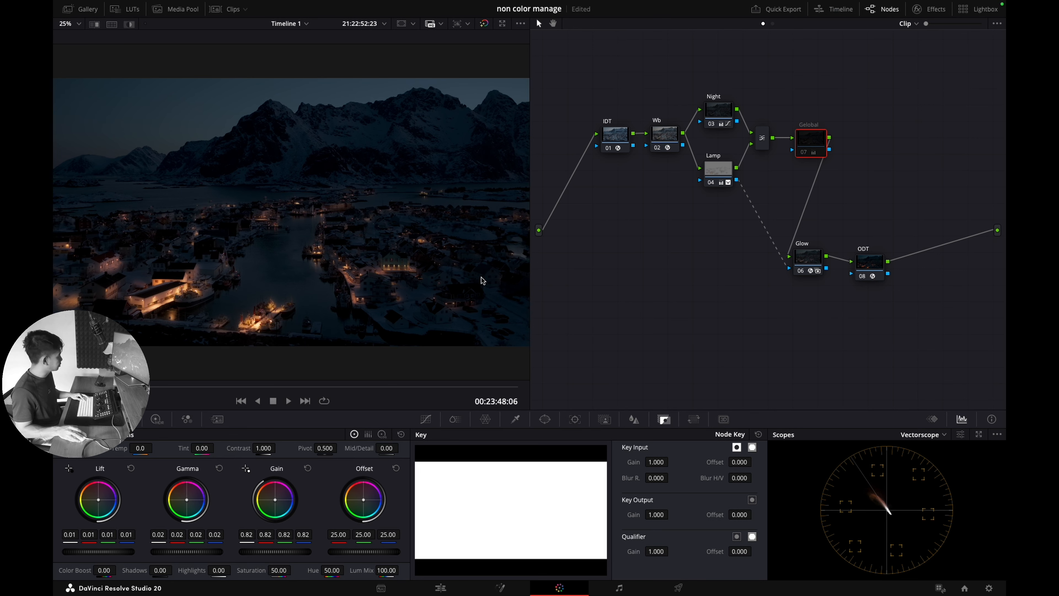
pyautogui.hotkey('ctrl', 'd')
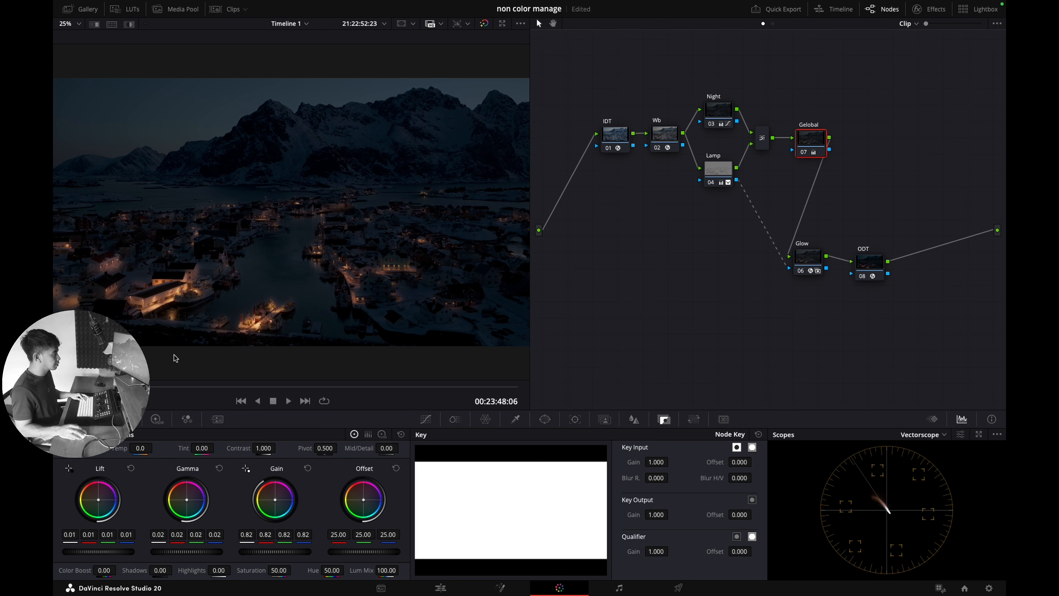
pyautogui.hotkey('ctrl', 'd')
pyautogui.hotkey('ctrl', 'd')
pyautogui.hotkey('ctrl', 'd')
pyautogui.hotkey('ctrl', 'd')
pyautogui.hotkey('ctrl', 'd')
pyautogui.hotkey('ctrl', 'd')
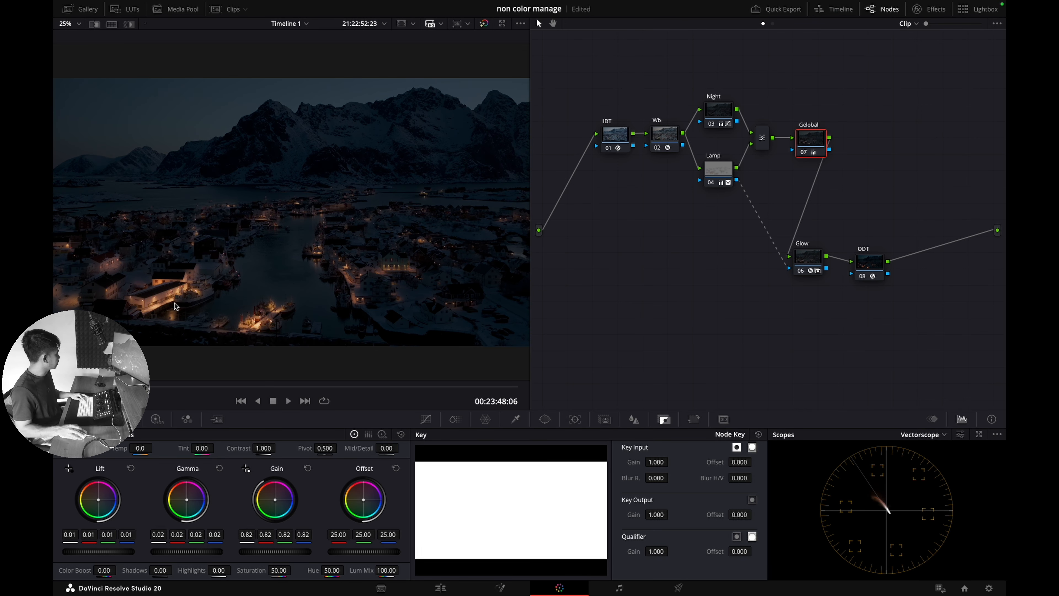
pyautogui.hotkey('ctrl', 'd')
pyautogui.hotkey('ctrl', 'd')
pyautogui.hotkey('ctrl', 'd')
pyautogui.hotkey('ctrl', 'd')
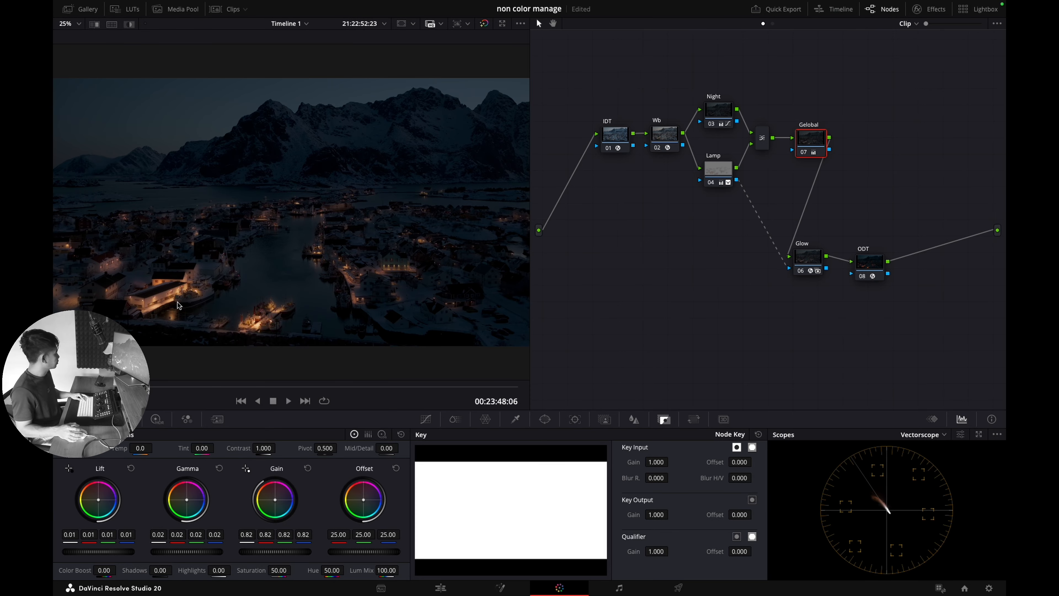
pyautogui.hotkey('ctrl', 'd')
pyautogui.hotkey('ctrl', 'd')
pyautogui.hotkey('ctrl', 'd')
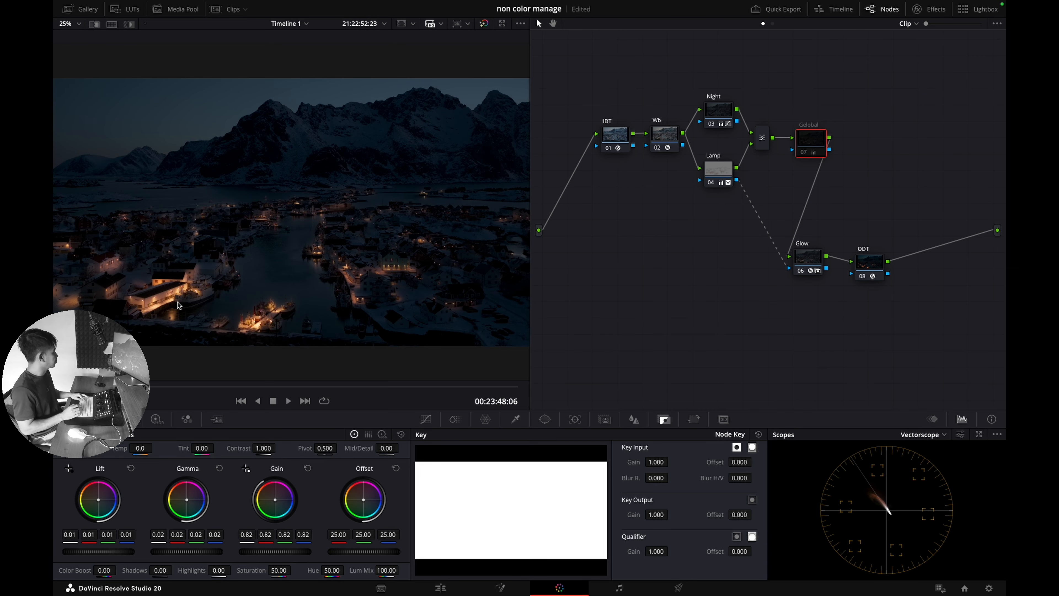
pyautogui.hotkey('ctrl', 'd')
pyautogui.click(796, 262)
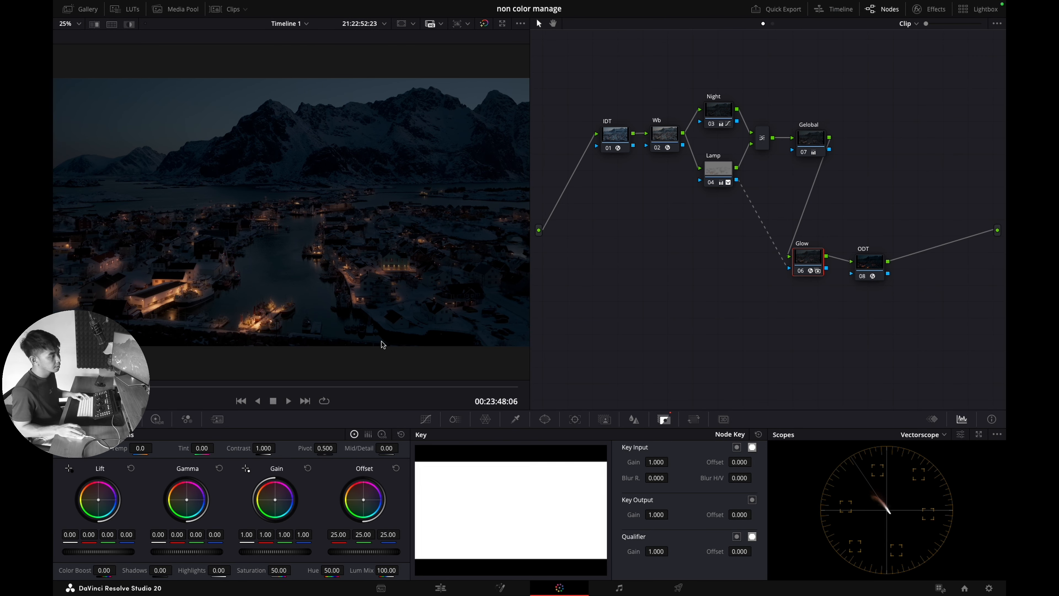
# Step: Move the Glow node left and add a serial node after it labelled Dfilker
pyautogui.moveTo(161, 386); pyautogui.dragTo(111, 390)
pyautogui.scroll(5, 421, 297)
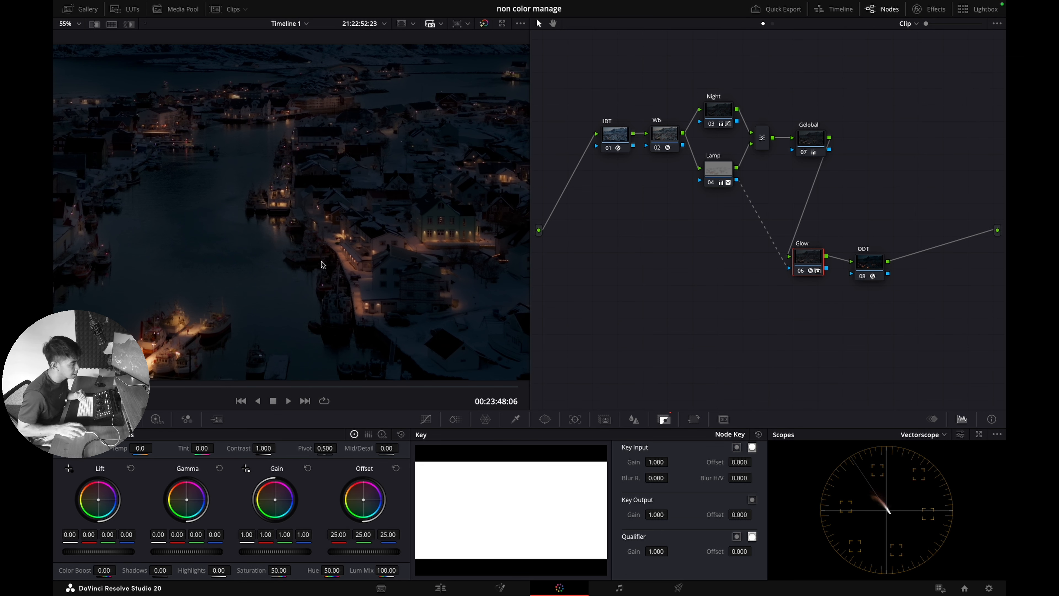
pyautogui.moveTo(818, 265); pyautogui.dragTo(718, 273)
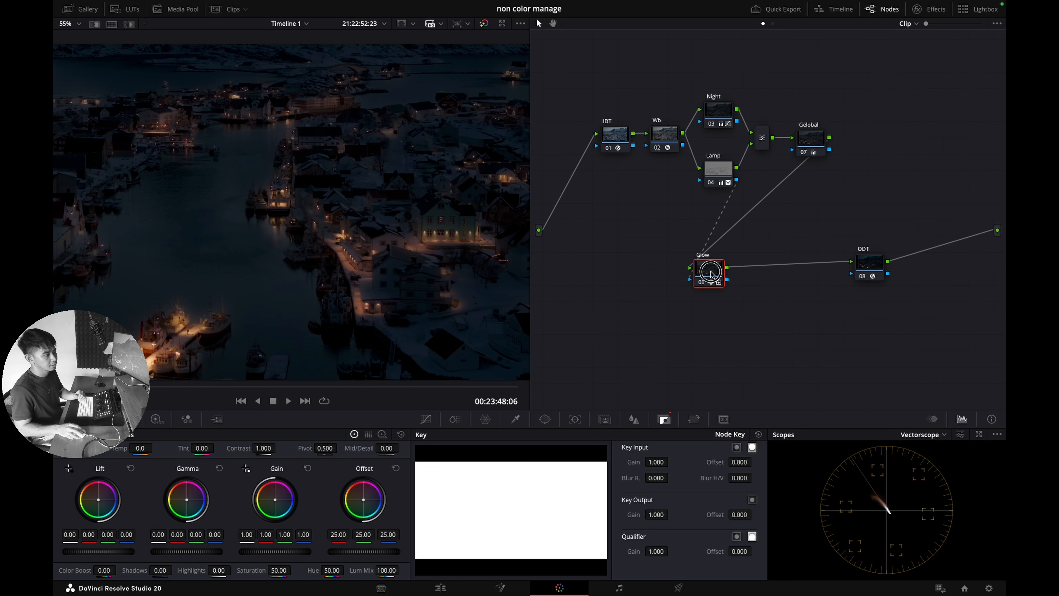
pyautogui.hotkey('alt', 's')
pyautogui.rightClick(761, 283)
pyautogui.click(771, 296)
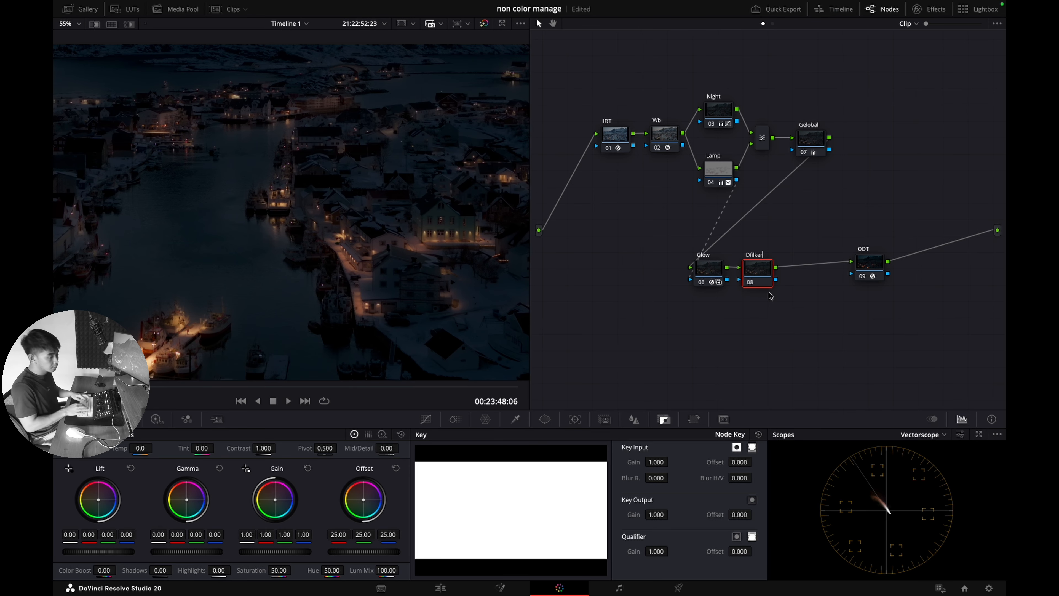
pyautogui.write('Dfilker')
pyautogui.press('Return')
# Step: Apply the Deflicker effect to the Dfilker node and play the clip to check it
pyautogui.click(930, 9)
pyautogui.click(851, 41)
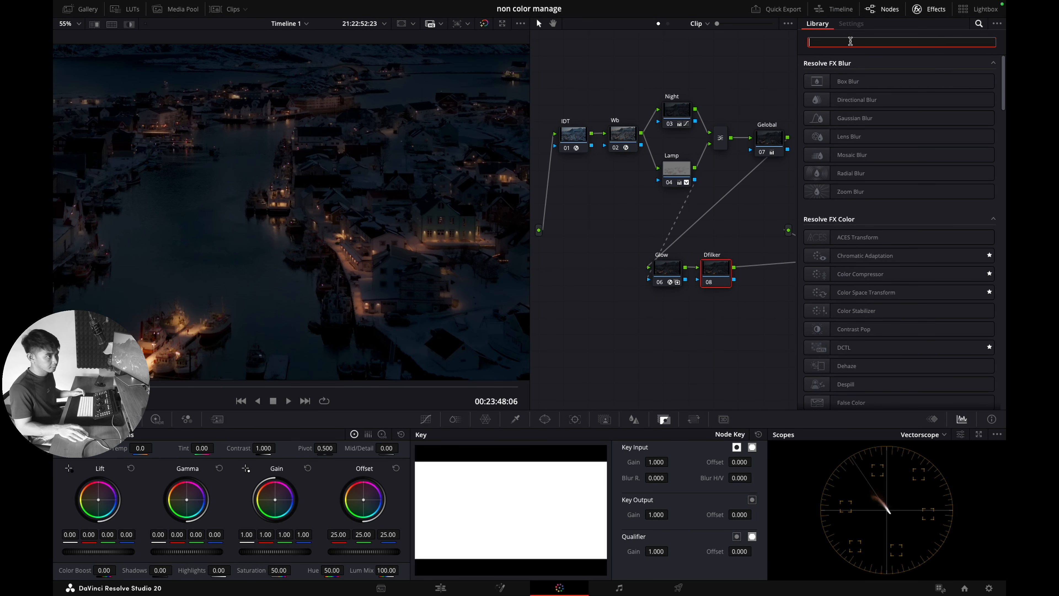
pyautogui.write('def')
pyautogui.moveTo(818, 84); pyautogui.dragTo(714, 270)
pyautogui.press('space')
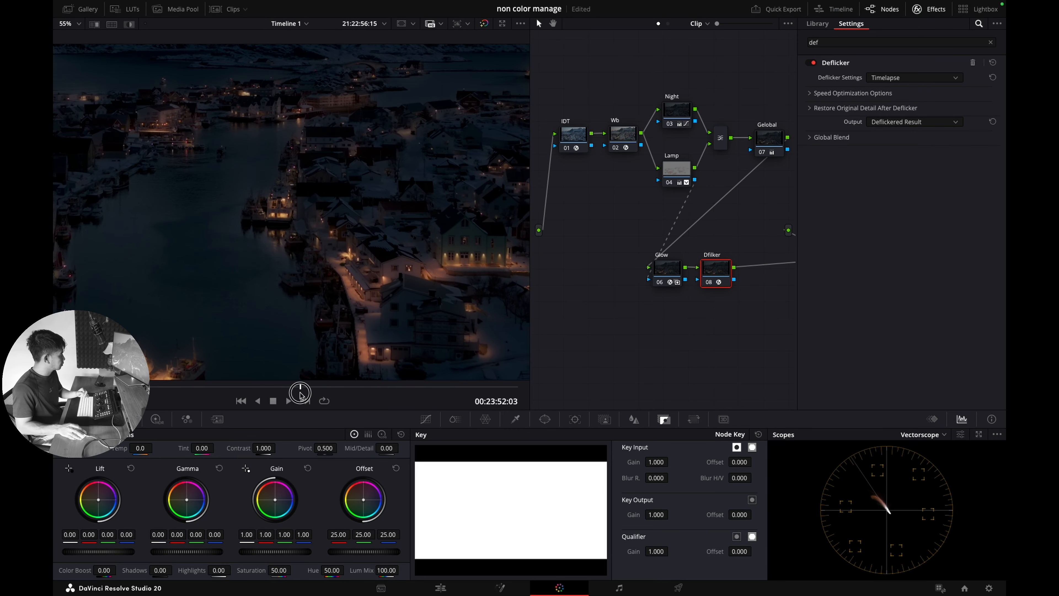
pyautogui.moveTo(369, 393); pyautogui.dragTo(152, 392)
# Step: Rearrange the node tree so ODT sits after Dfilker at the end
pyautogui.click(936, 12)
pyautogui.moveTo(765, 313); pyautogui.dragTo(679, 288)
pyautogui.moveTo(760, 274); pyautogui.dragTo(727, 277)
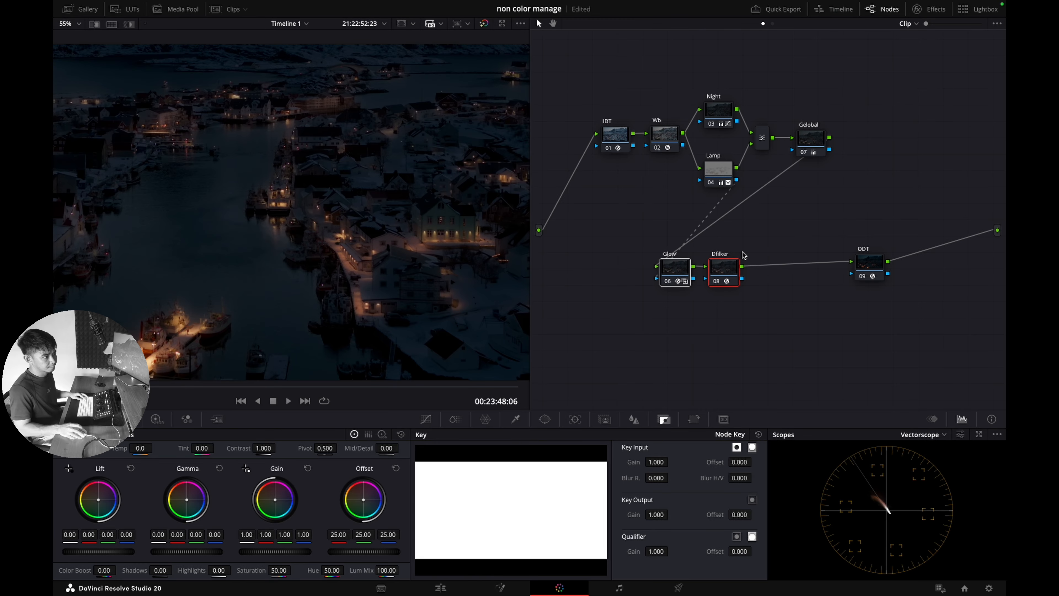
pyautogui.moveTo(647, 105); pyautogui.dragTo(732, 178)
pyautogui.moveTo(863, 266); pyautogui.dragTo(776, 271)
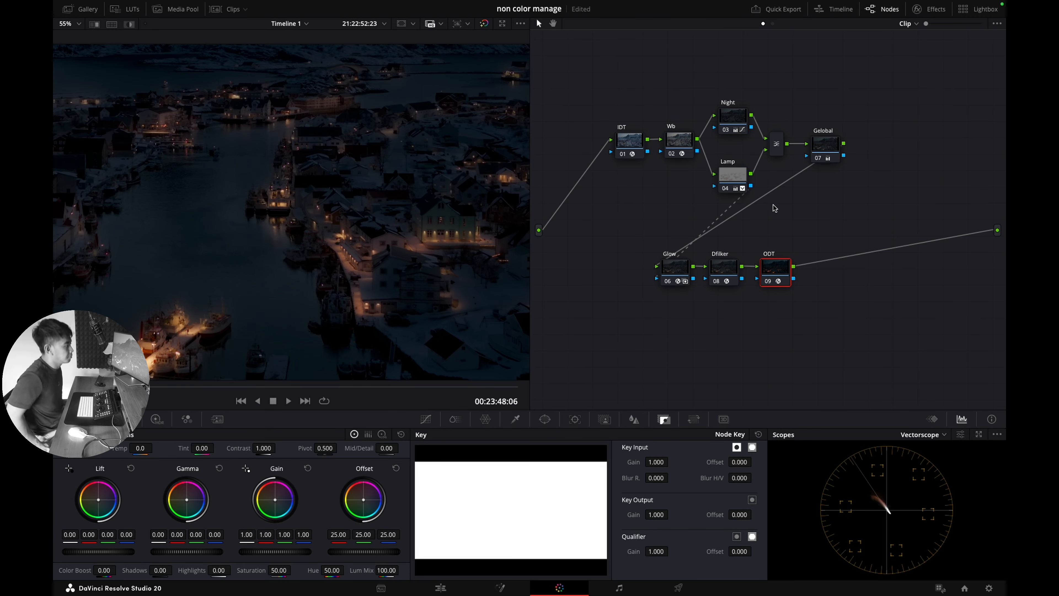
# Step: Cool the Night node's colour temperature to -90
pyautogui.hotkey('shift', 'z')
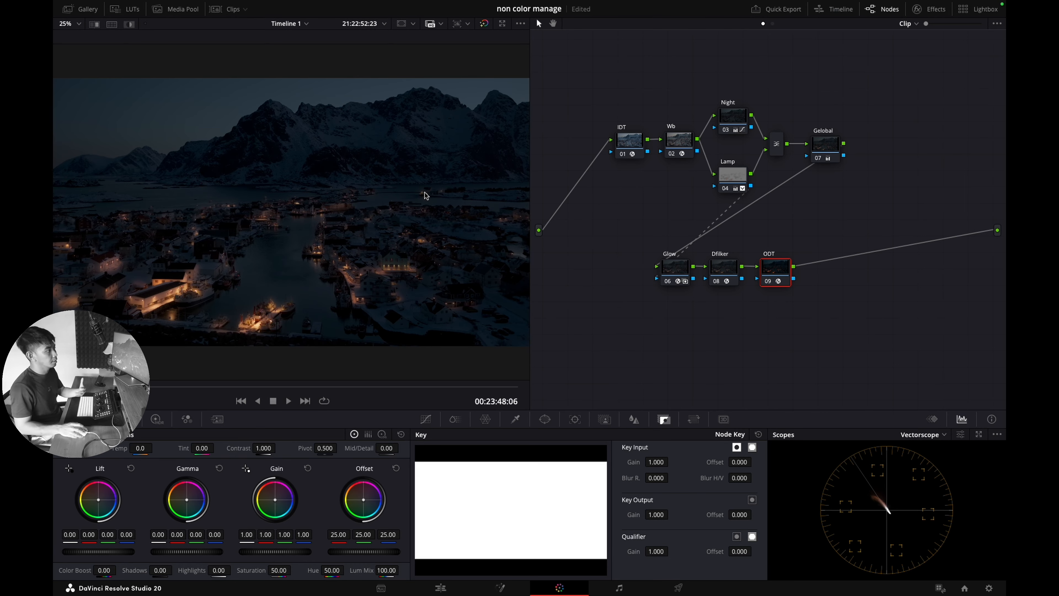
pyautogui.click(830, 145)
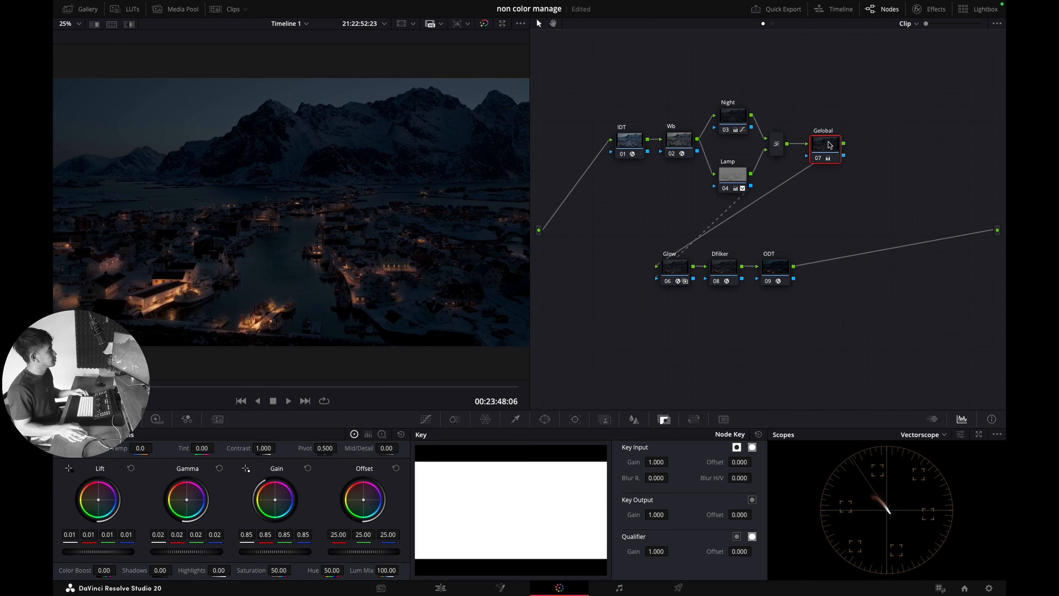
pyautogui.click(731, 121)
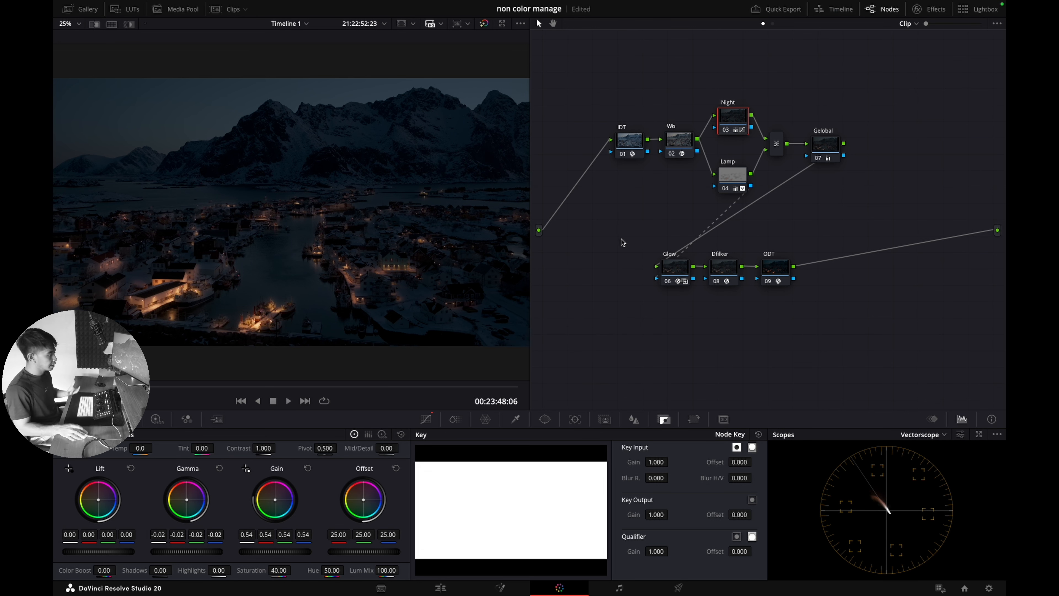
pyautogui.click(144, 448)
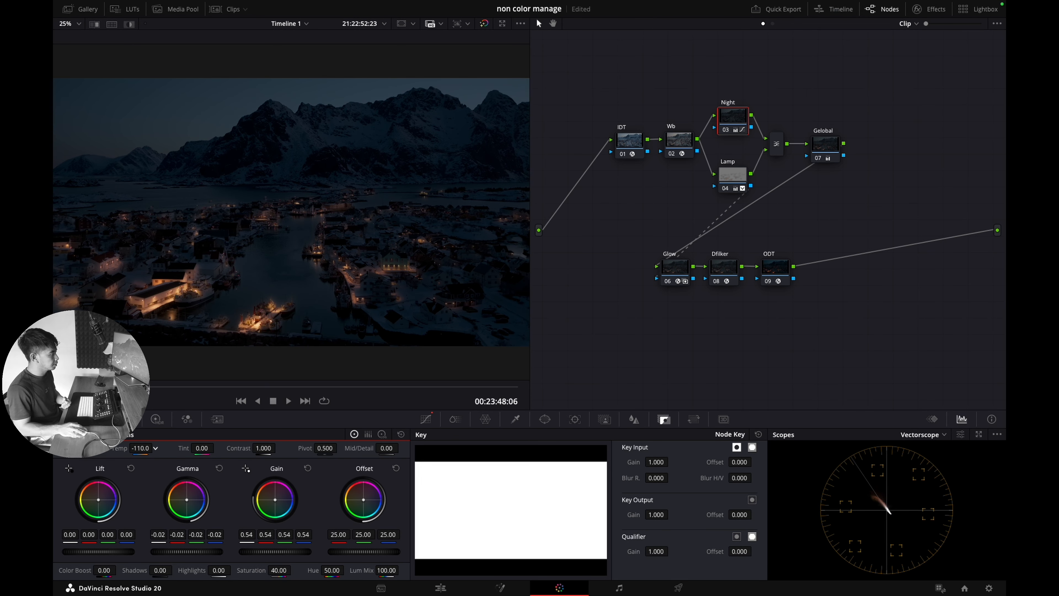
# Step: Shift the Lamp node's temperature to -460 and compare it on and off
pyautogui.click(731, 178)
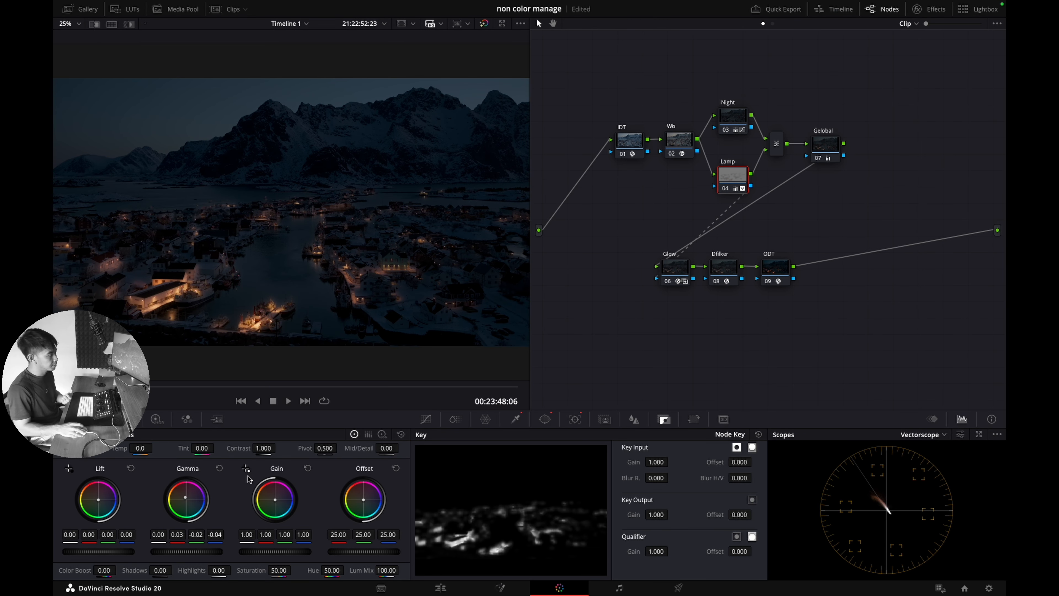
pyautogui.click(143, 447)
pyautogui.moveTo(143, 449); pyautogui.dragTo(164, 453)
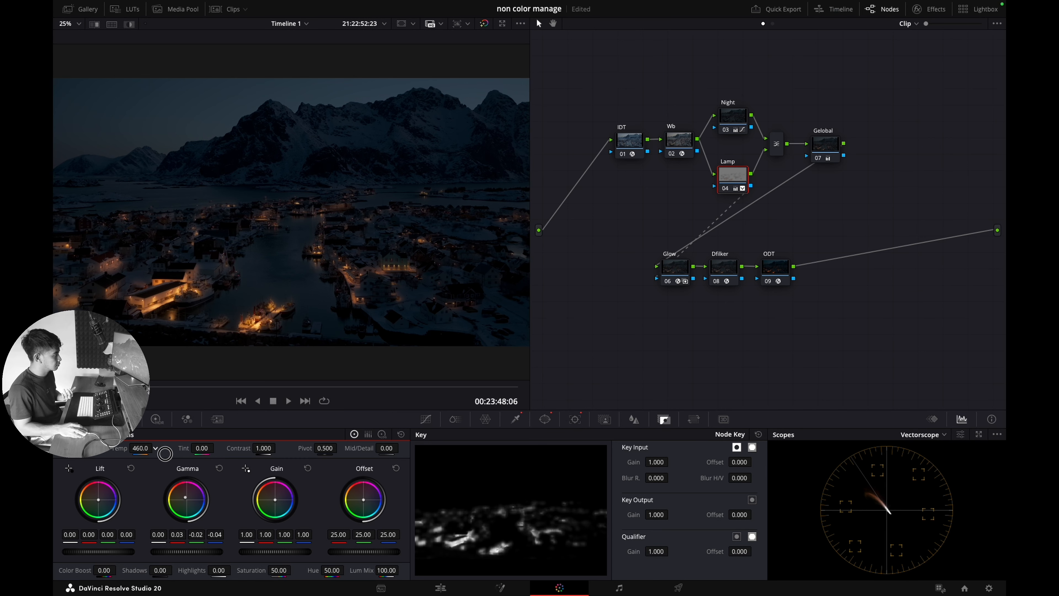
pyautogui.hotkey('ctrl', 'd')
pyautogui.press('super+d')
pyautogui.press('super+d')
pyautogui.press('super+d')
pyautogui.press('super+d')
pyautogui.press('super+d')
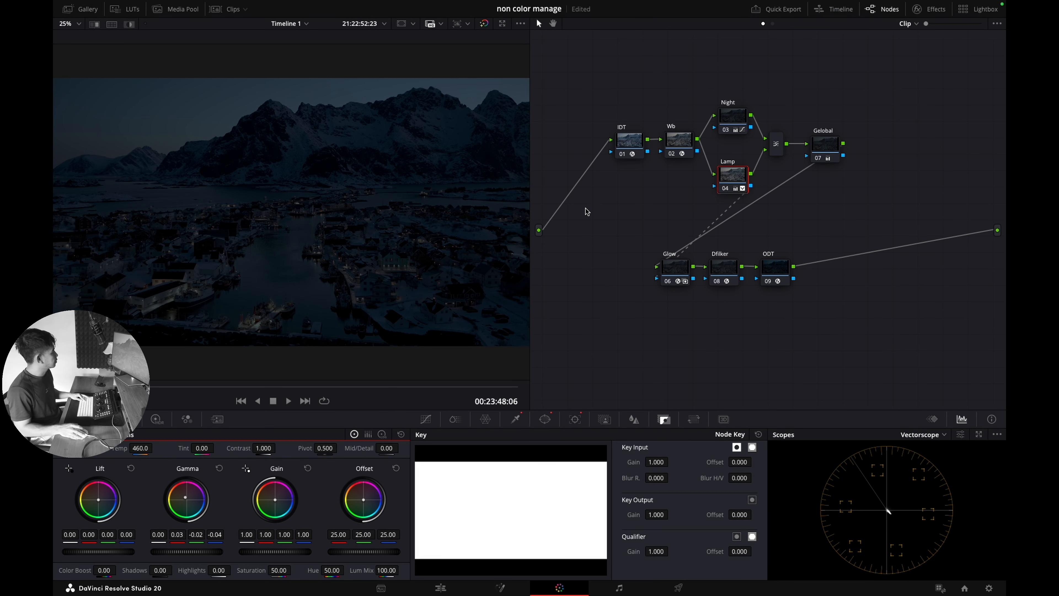
# Step: Lower the Night node's global exposure to -0.20 in the HDR wheels and compare
pyautogui.click(737, 121)
pyautogui.press('super+d')
pyautogui.press('super+d')
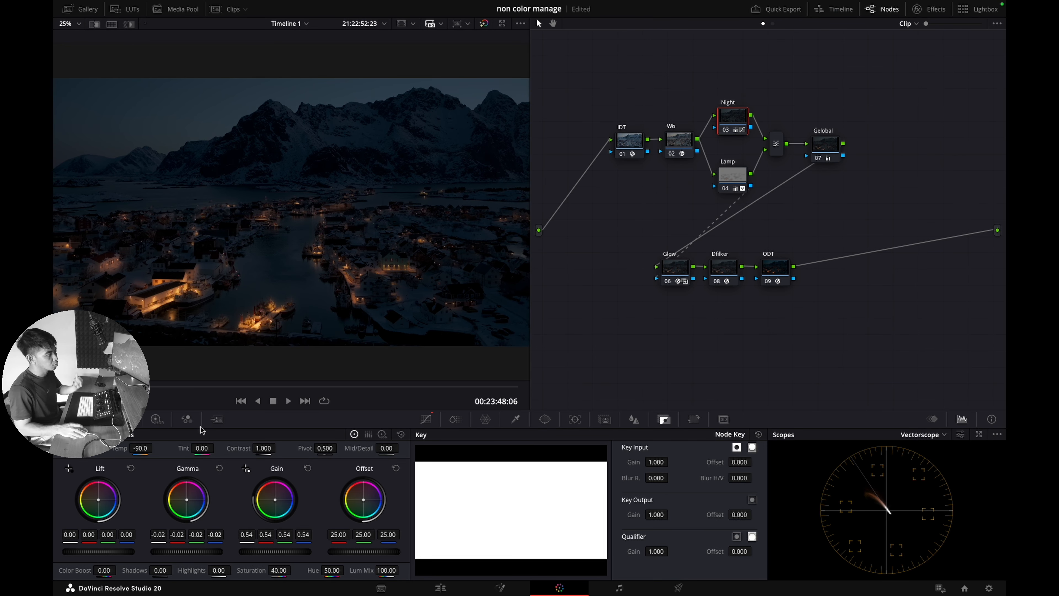
pyautogui.click(157, 419)
pyautogui.moveTo(338, 530); pyautogui.dragTo(304, 521)
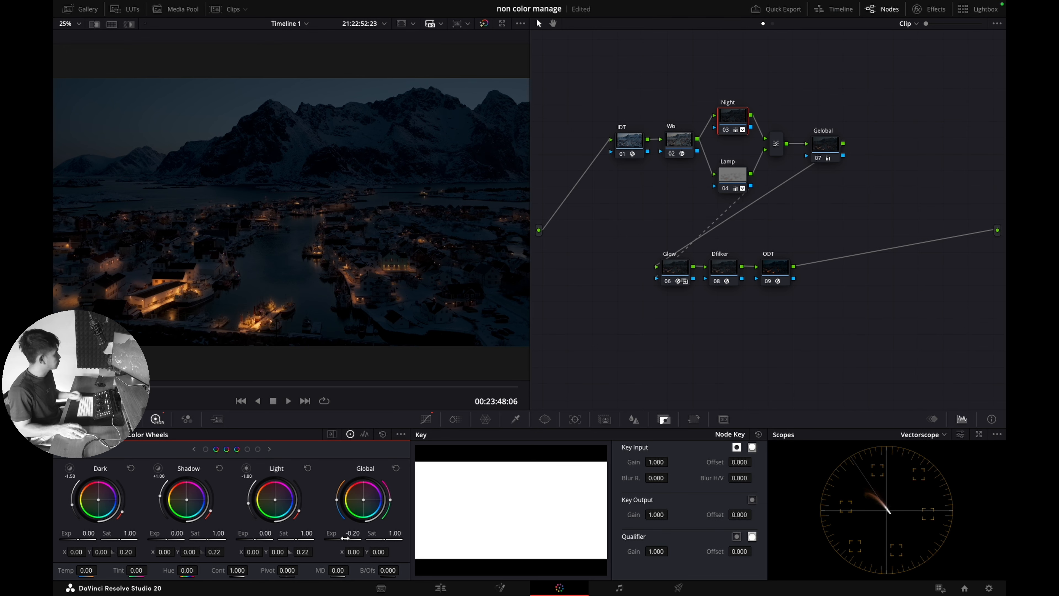
pyautogui.hotkey('ctrl', 'd')
pyautogui.hotkey('ctrl', 'd')
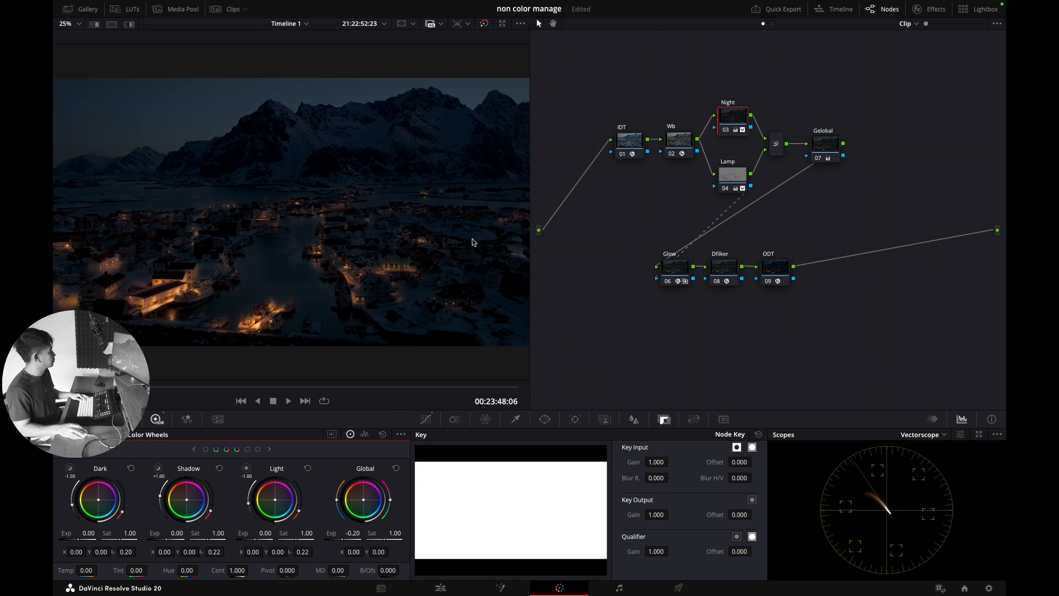
pyautogui.click(838, 150)
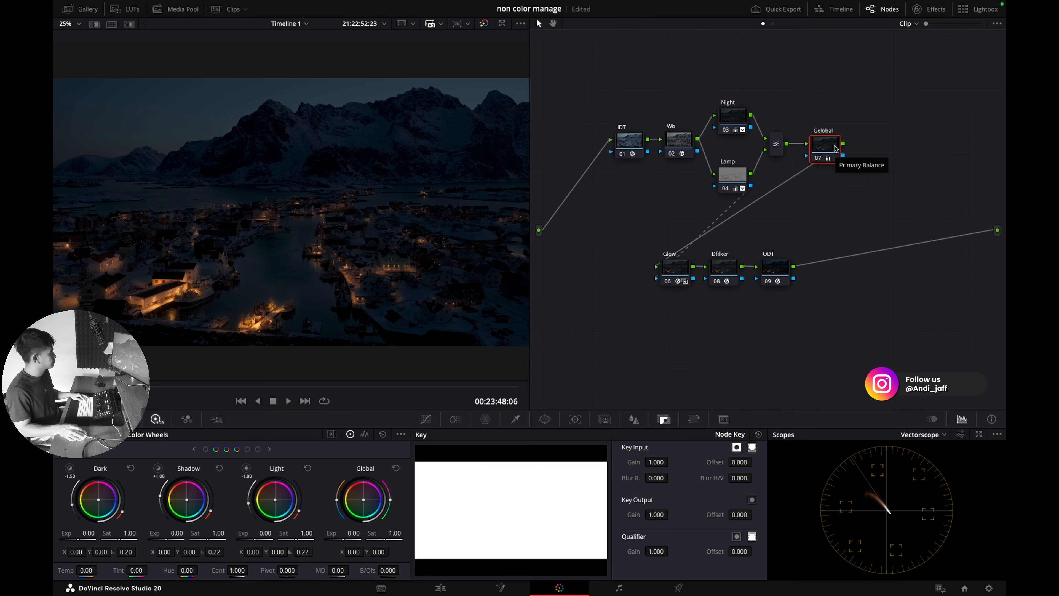
pyautogui.click(783, 266)
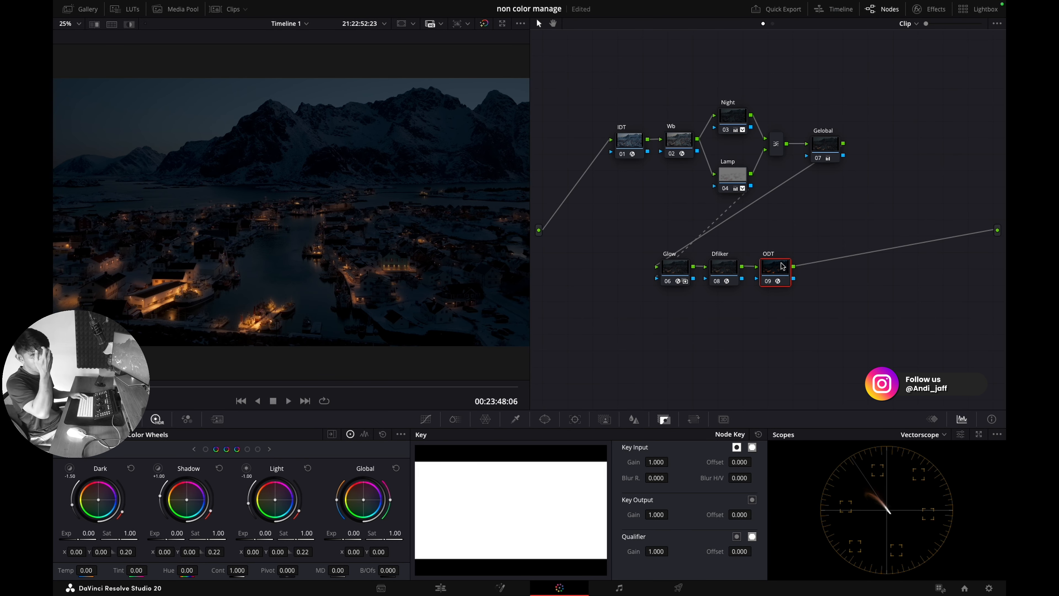
# Step: Add a serial node after ODT labelled Aplha
pyautogui.hotkey('alt', 's')
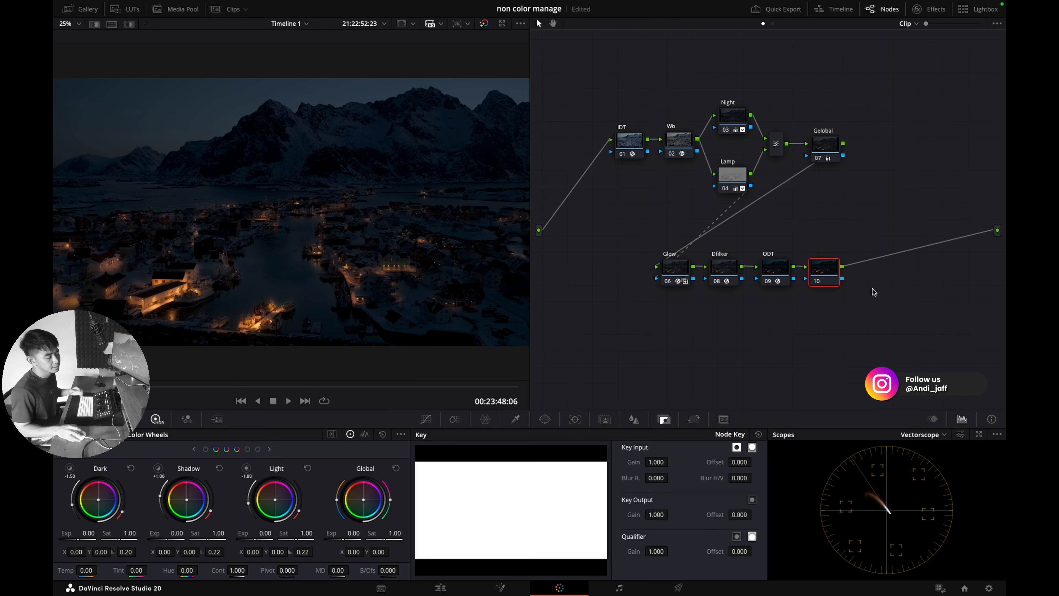
pyautogui.rightClick(828, 280)
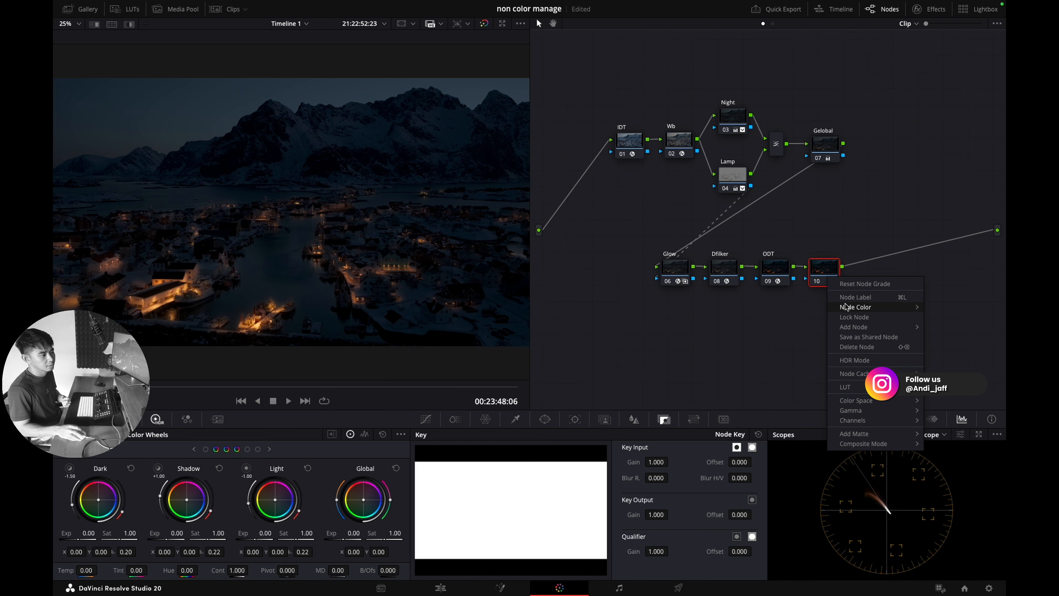
pyautogui.click(850, 297)
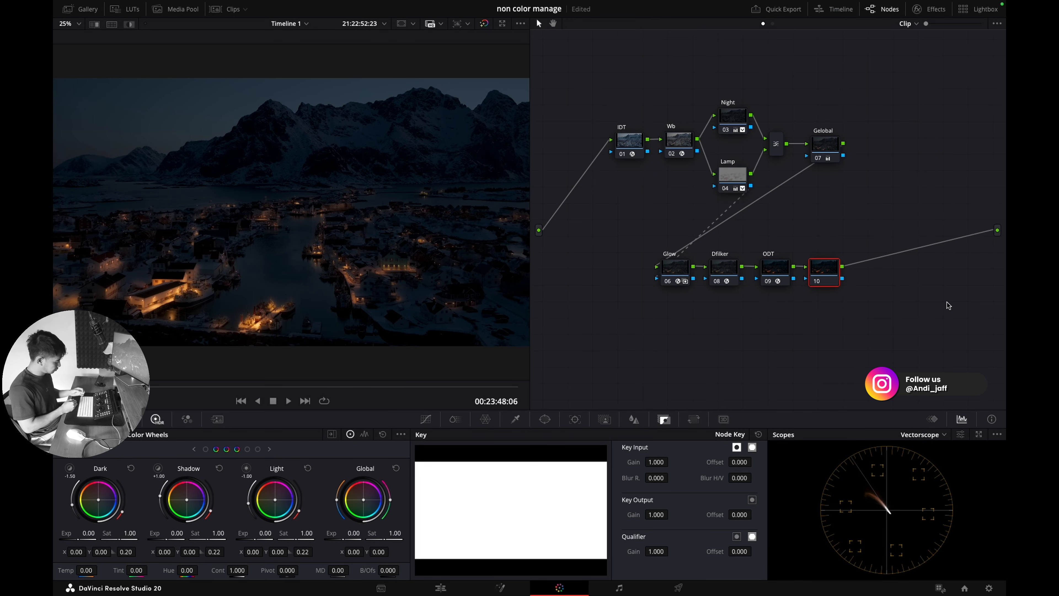
pyautogui.write('Aplha')
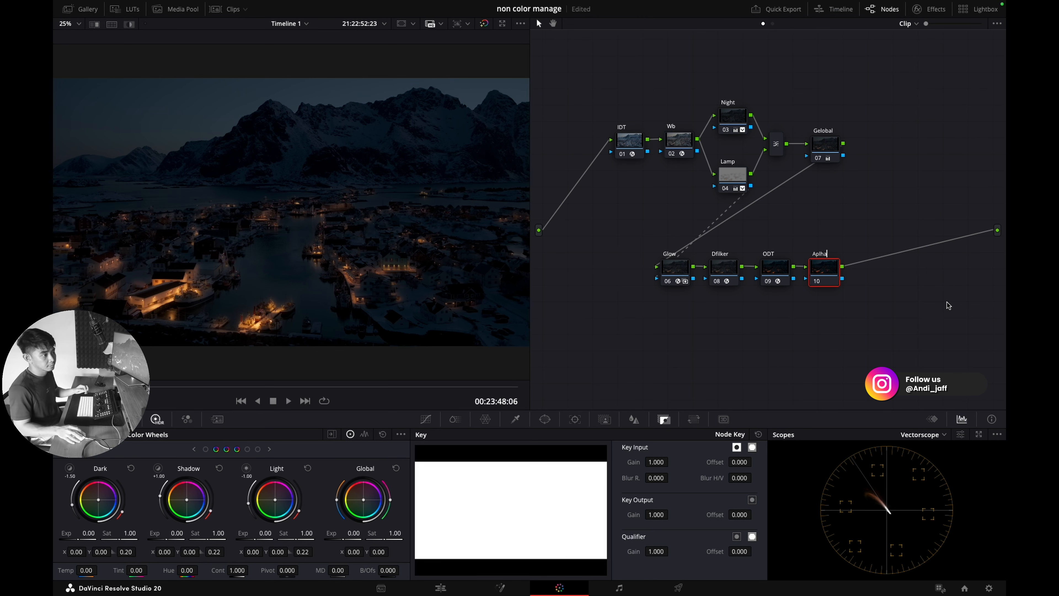
pyautogui.press('Return')
# Step: Add an alpha output to the node graph and connect the Aplha node to it
pyautogui.rightClick(913, 299)
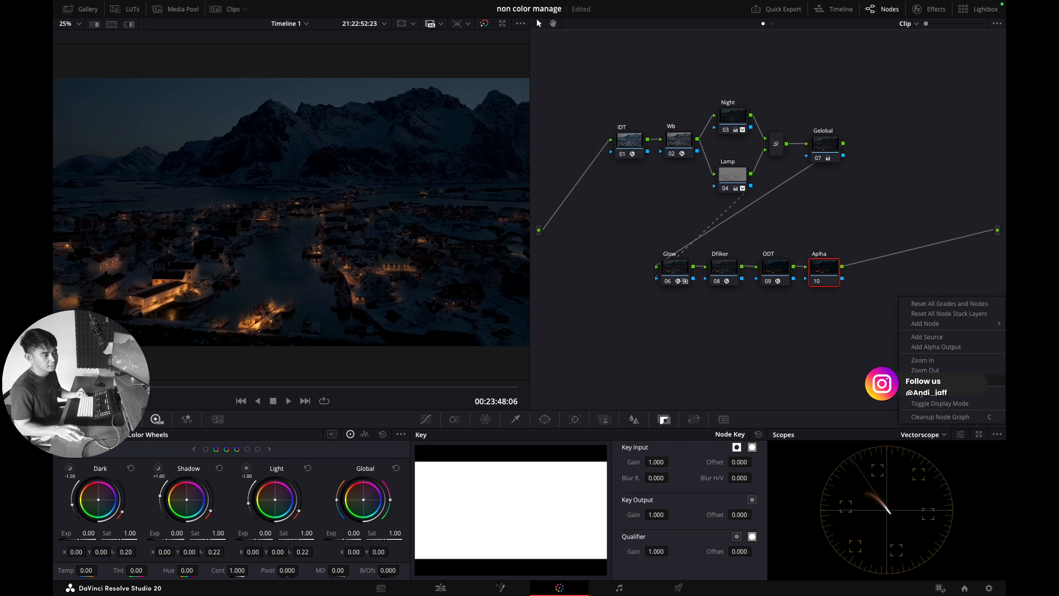
pyautogui.click(943, 352)
pyautogui.moveTo(843, 278); pyautogui.dragTo(1000, 250)
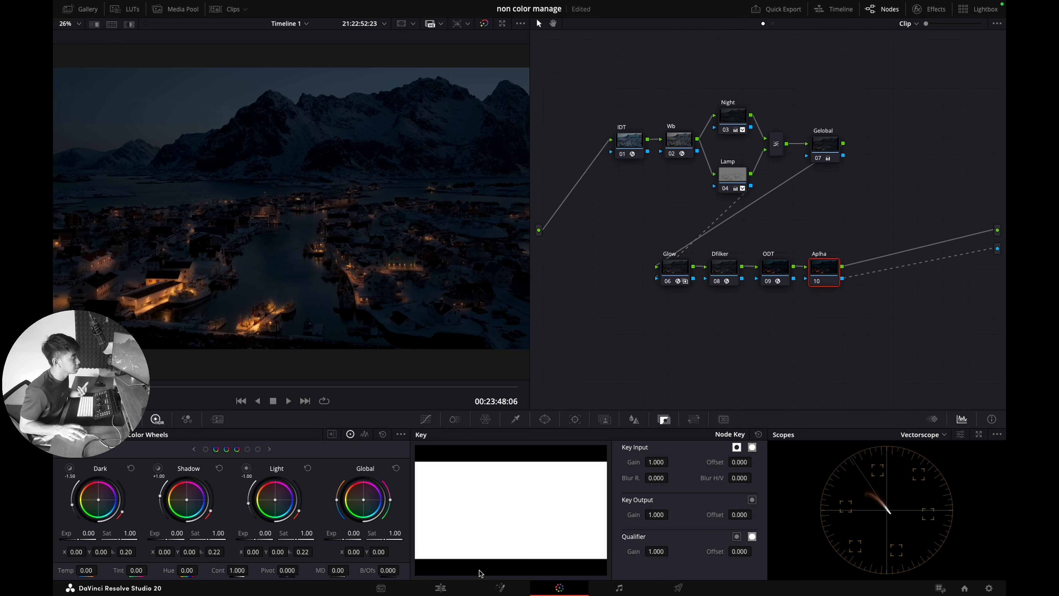
pyautogui.click(433, 581)
pyautogui.click(499, 287)
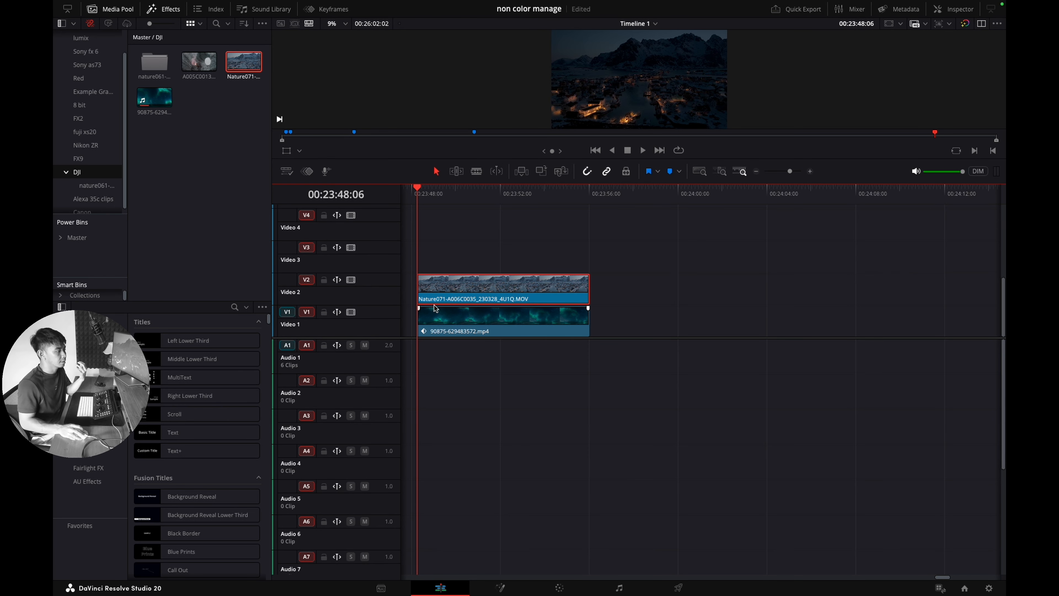
pyautogui.click(353, 280)
pyautogui.moveTo(455, 202); pyautogui.dragTo(417, 201)
pyautogui.click(351, 279)
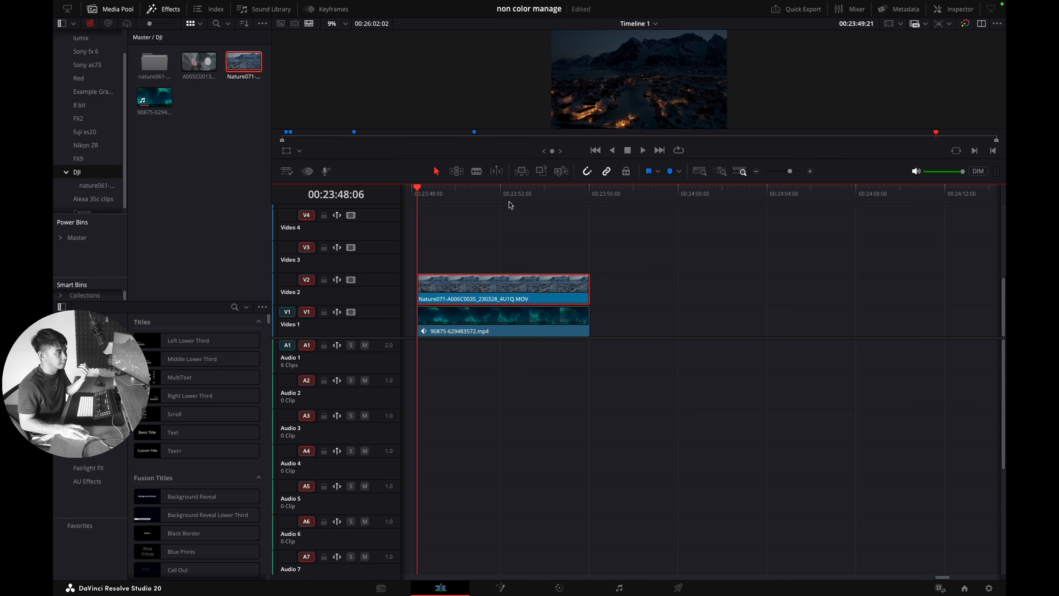
pyautogui.click(559, 588)
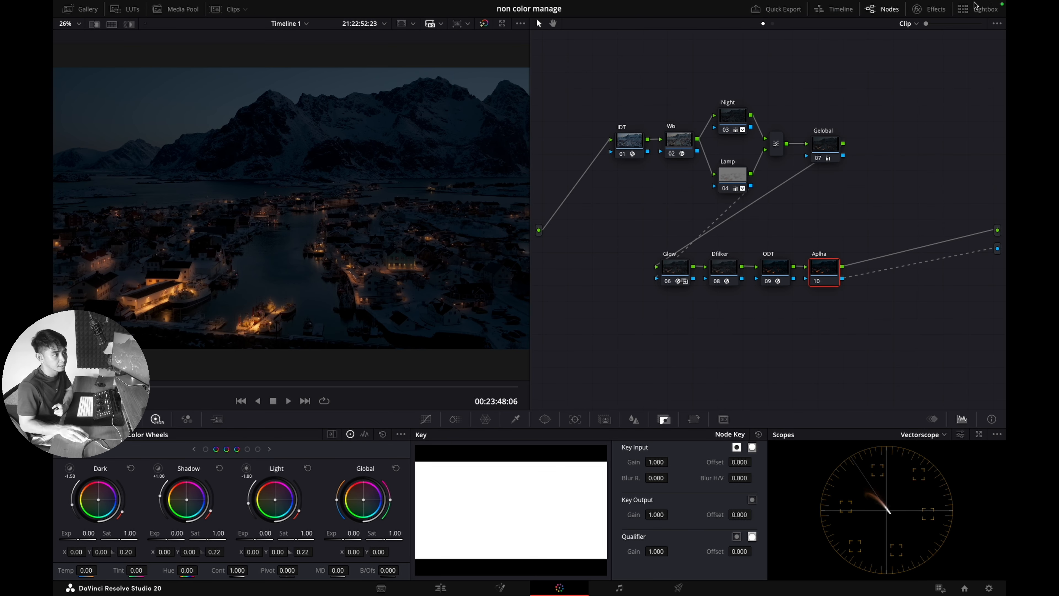
# Step: Apply AI Depth Map to the Aplha node and tick Depth Map Preview and Adjust Map Levels
pyautogui.click(929, 9)
pyautogui.click(854, 43)
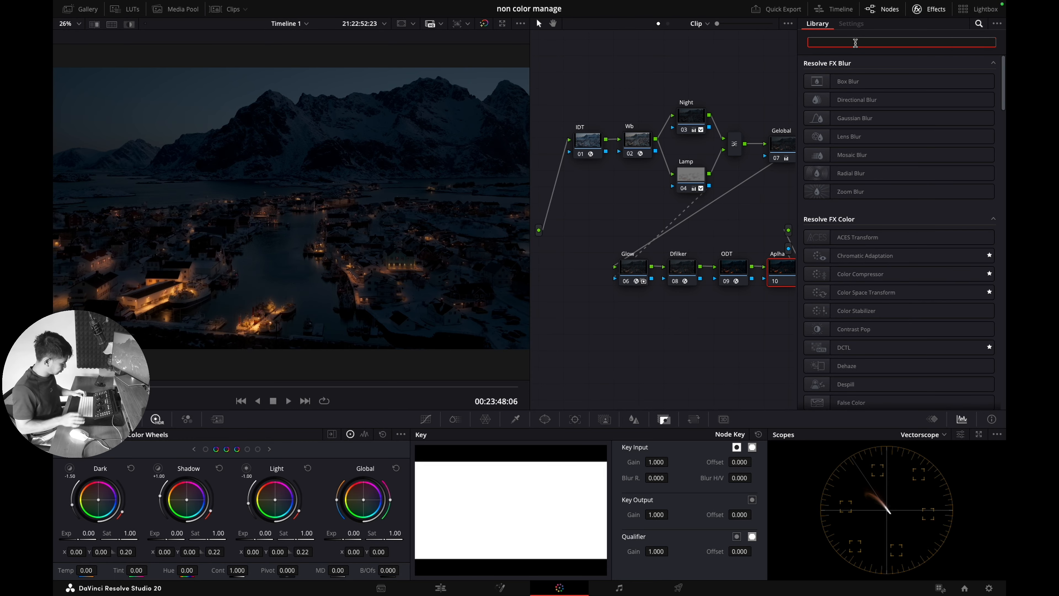
pyautogui.write('dep')
pyautogui.moveTo(859, 81); pyautogui.dragTo(784, 270)
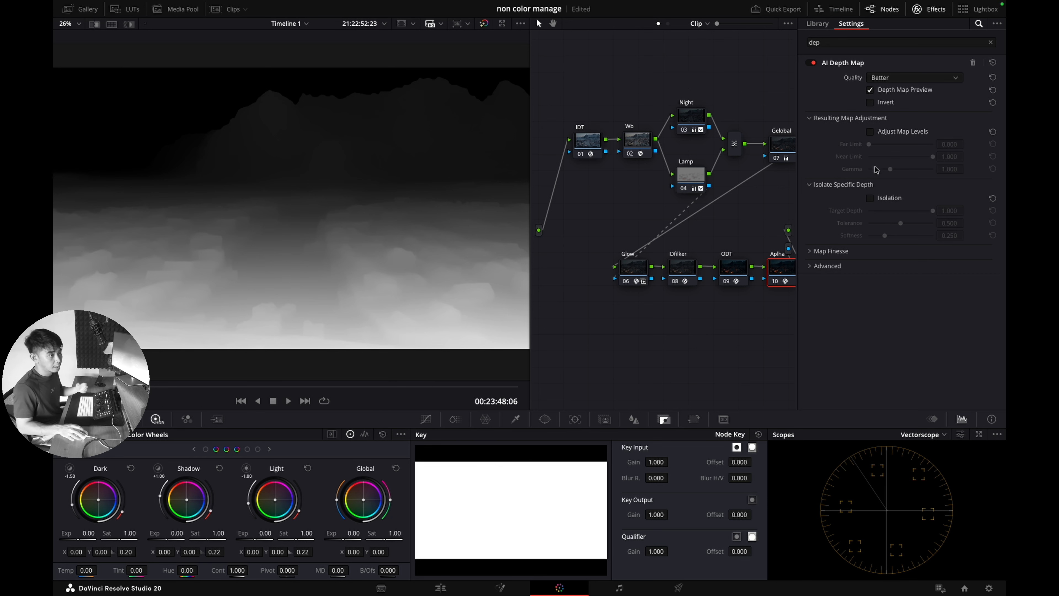
pyautogui.scroll(-1, 242, 182)
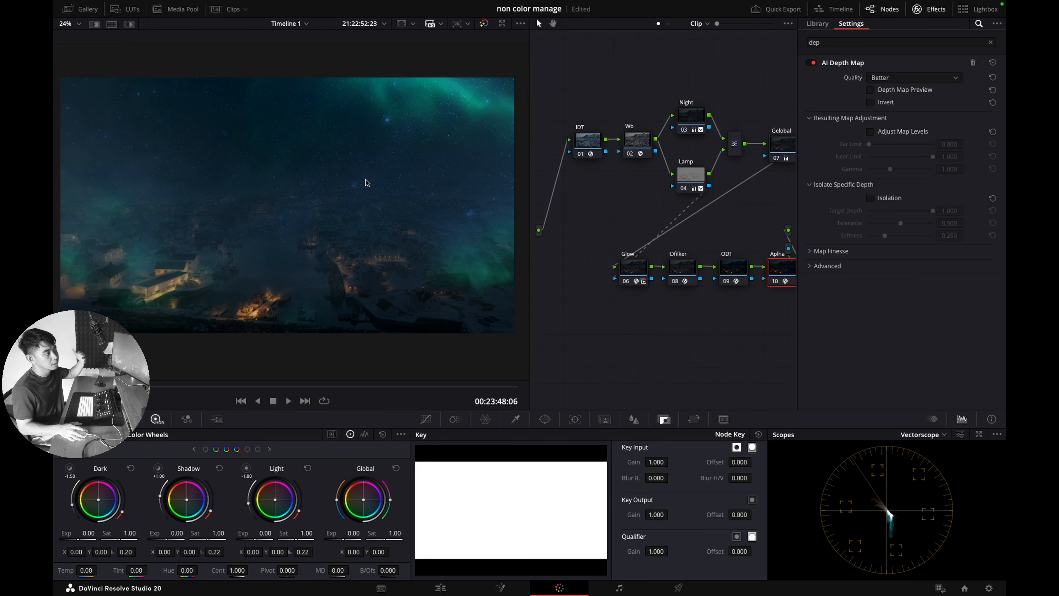
pyautogui.click(900, 91)
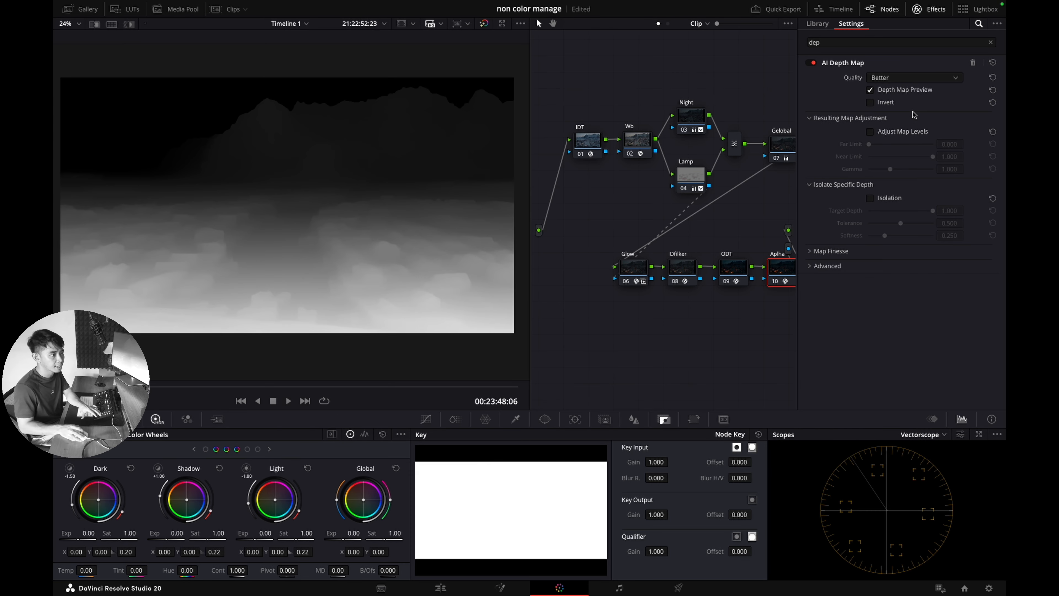
pyautogui.click(888, 132)
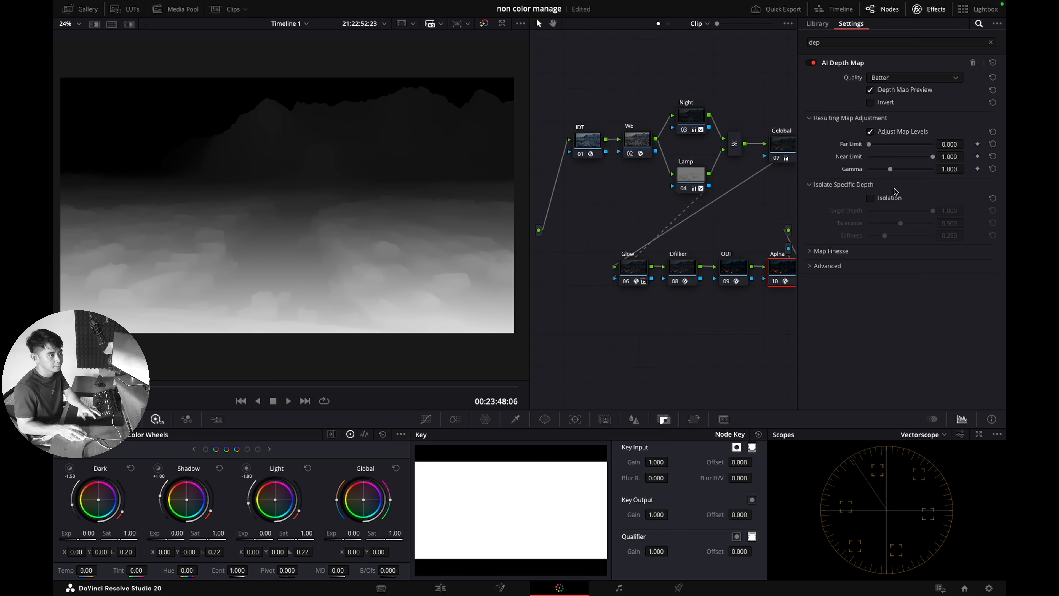
# Step: Enable depth isolation, set Near Limit to 0.018, and turn off Depth Map Preview
pyautogui.click(887, 198)
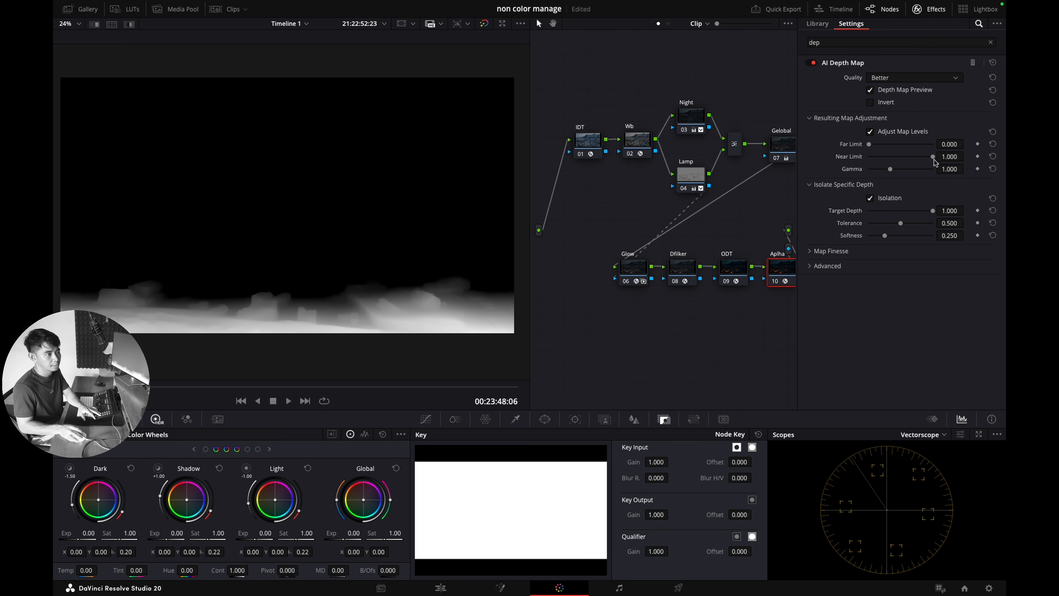
pyautogui.moveTo(936, 161); pyautogui.dragTo(872, 162)
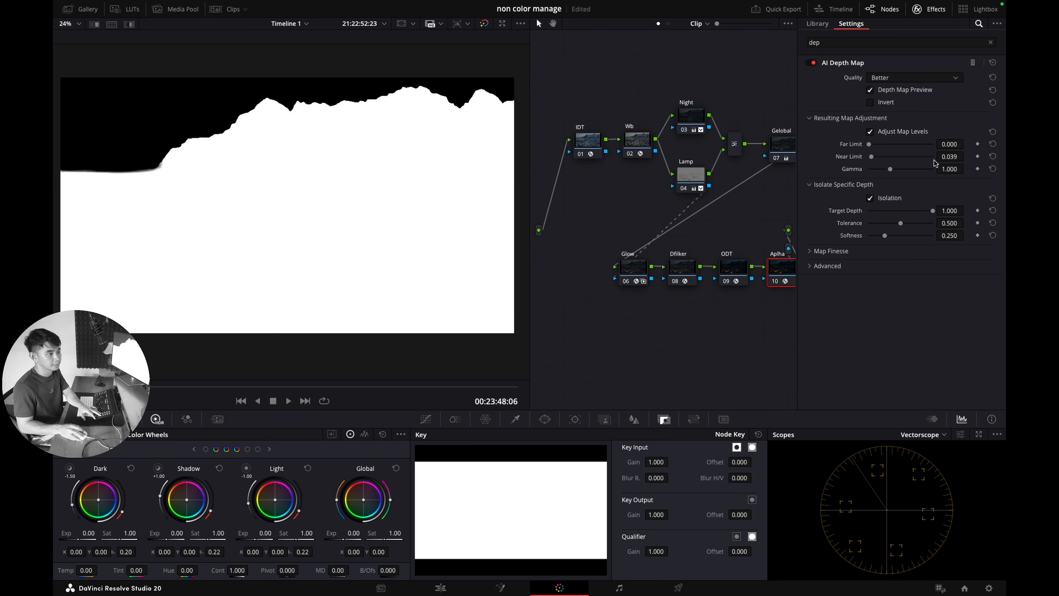
pyautogui.click(872, 159)
pyautogui.moveTo(873, 163); pyautogui.dragTo(869, 162)
pyautogui.moveTo(958, 156); pyautogui.dragTo(959, 157)
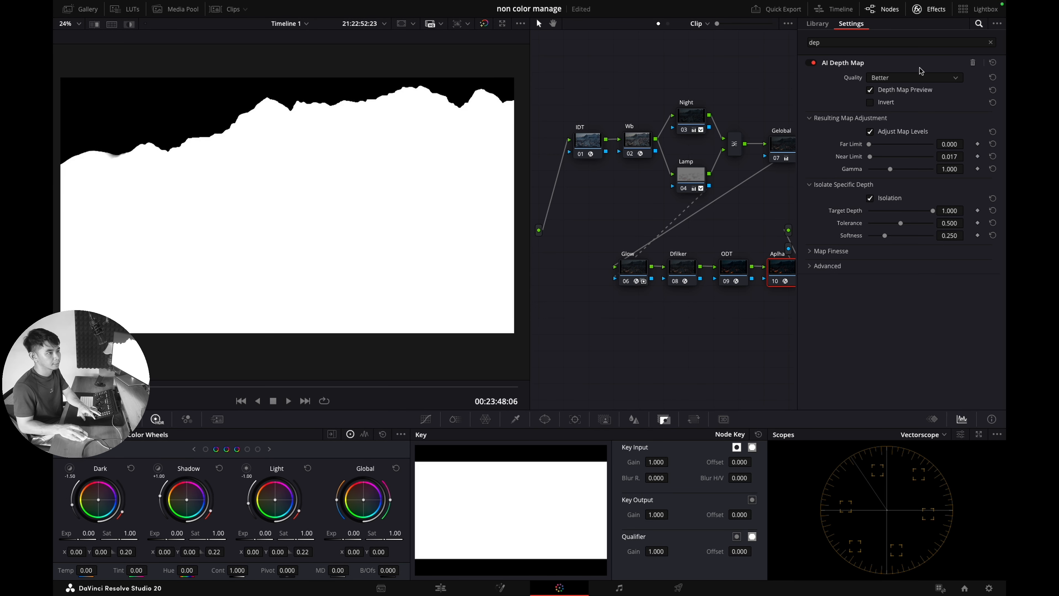
pyautogui.click(886, 93)
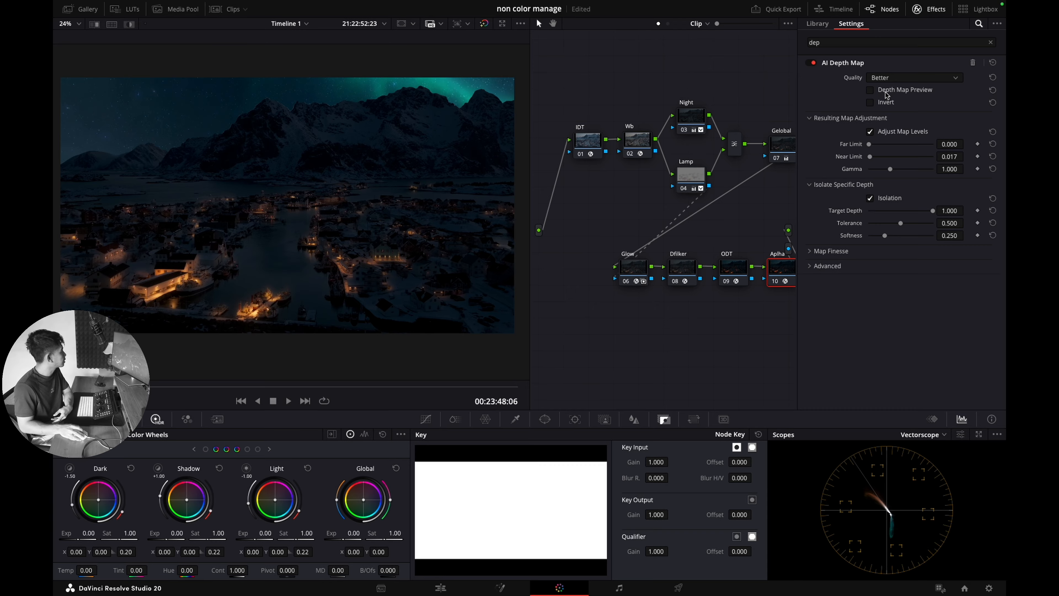
pyautogui.moveTo(955, 157); pyautogui.dragTo(956, 157)
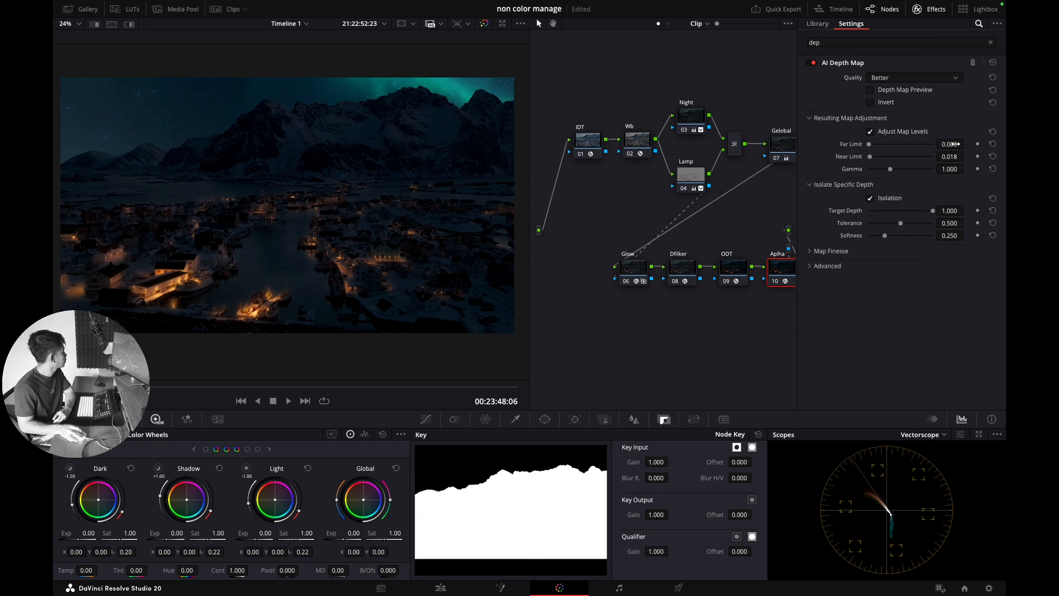
# Step: Turn on Map Finesse postprocessing with Contract/Expand at -0.072, then close the effect settings
pyautogui.scroll(5, 282, 121)
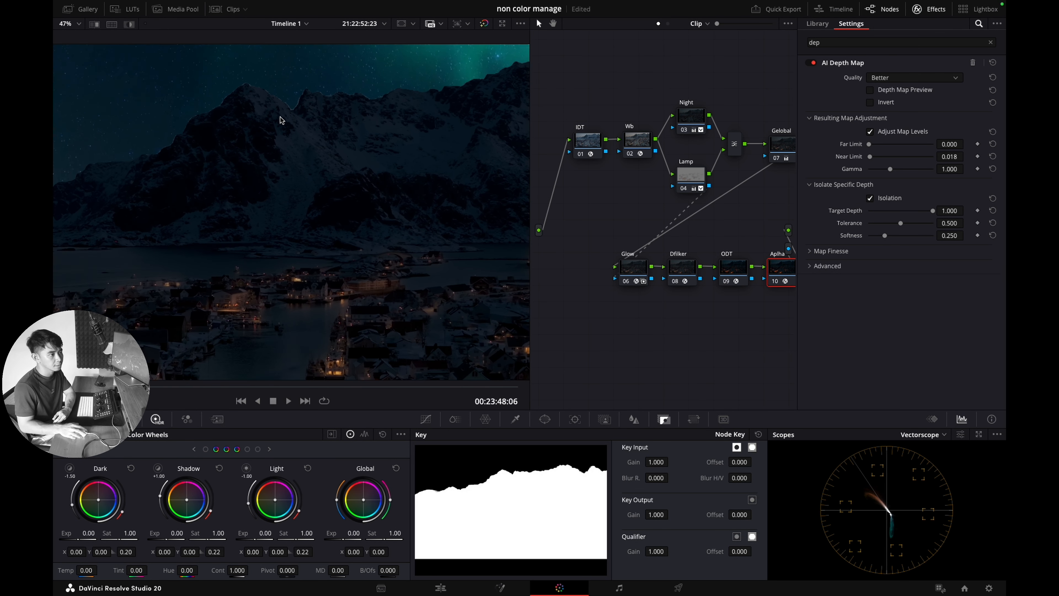
pyautogui.click(832, 252)
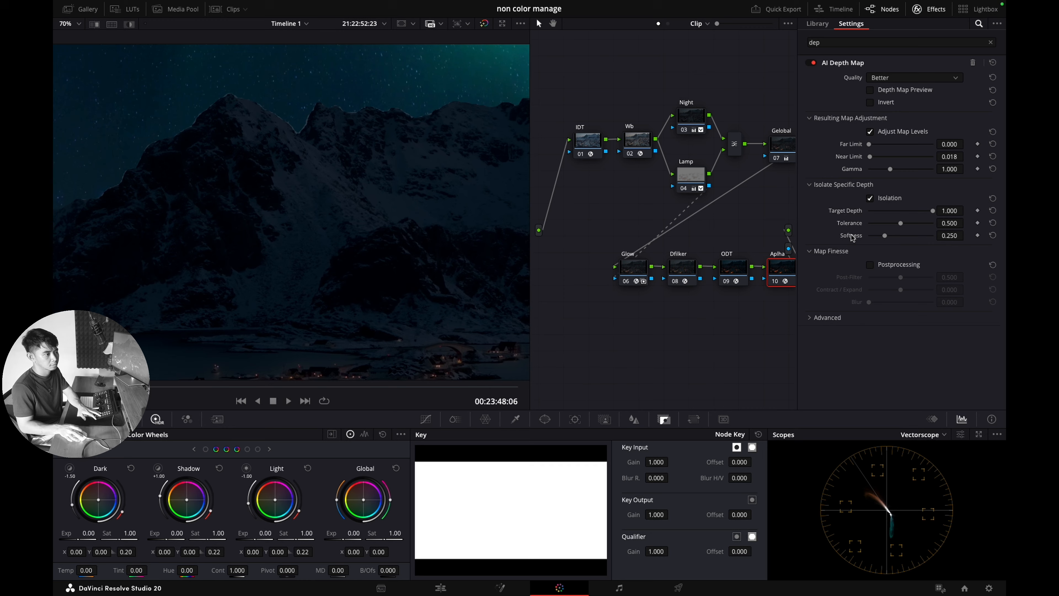
pyautogui.click(870, 264)
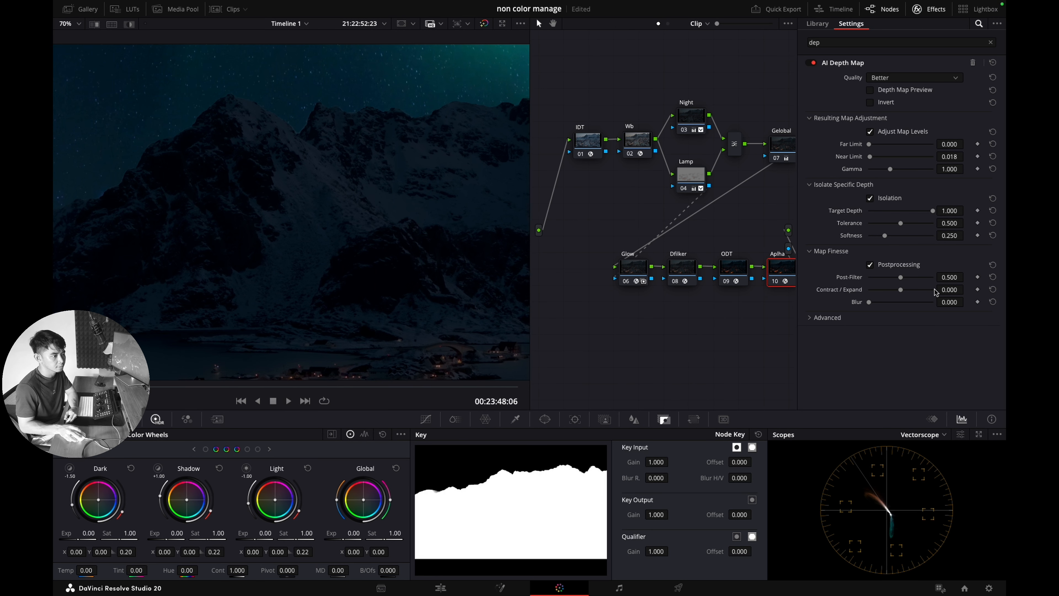
pyautogui.moveTo(901, 290); pyautogui.dragTo(937, 291)
pyautogui.scroll(4, 284, 123)
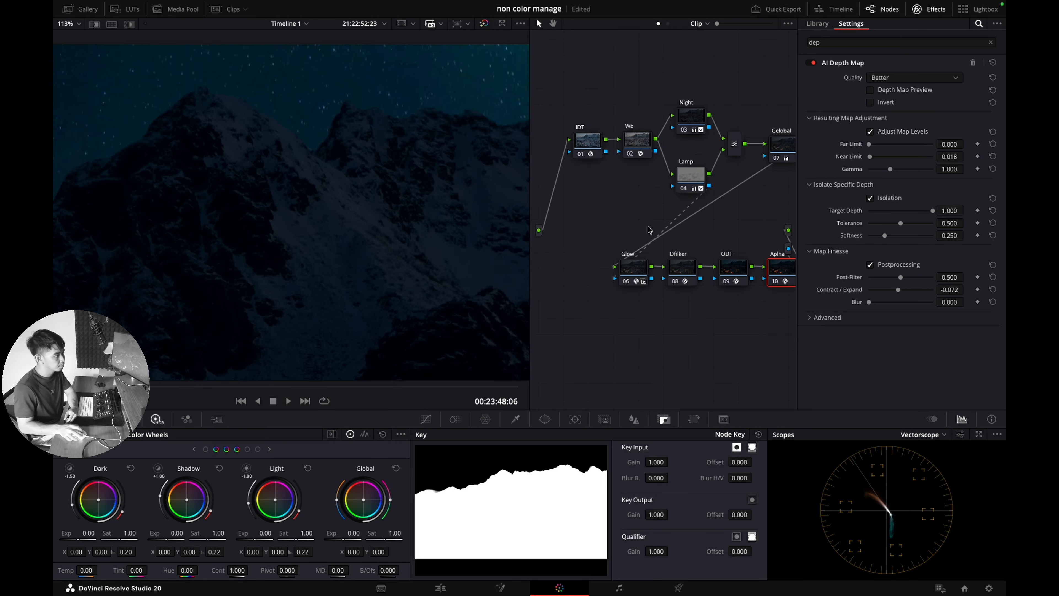
pyautogui.hotkey('shift', 'z')
pyautogui.click(929, 8)
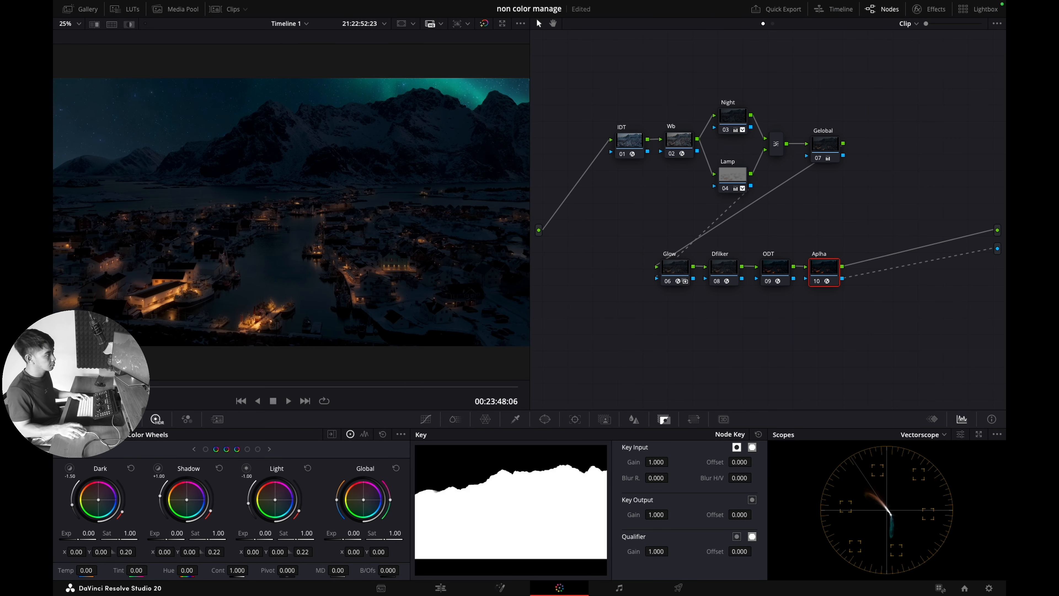
# Step: Advance the playhead a few frames and compare the grade against the ungraded image
pyautogui.moveTo(157, 390); pyautogui.dragTo(121, 389)
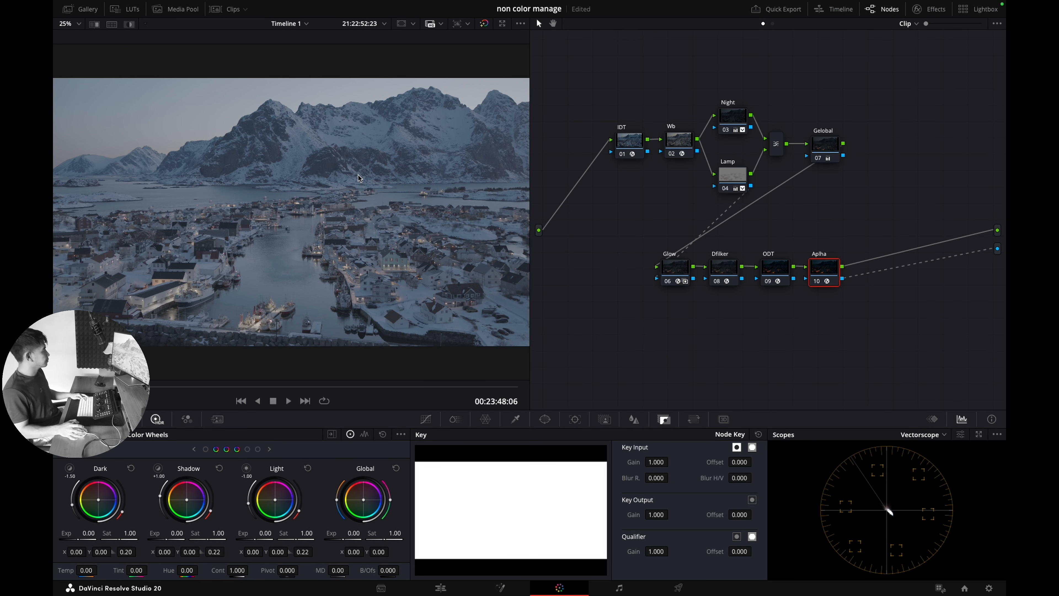
pyautogui.hotkey('shift', 'd')
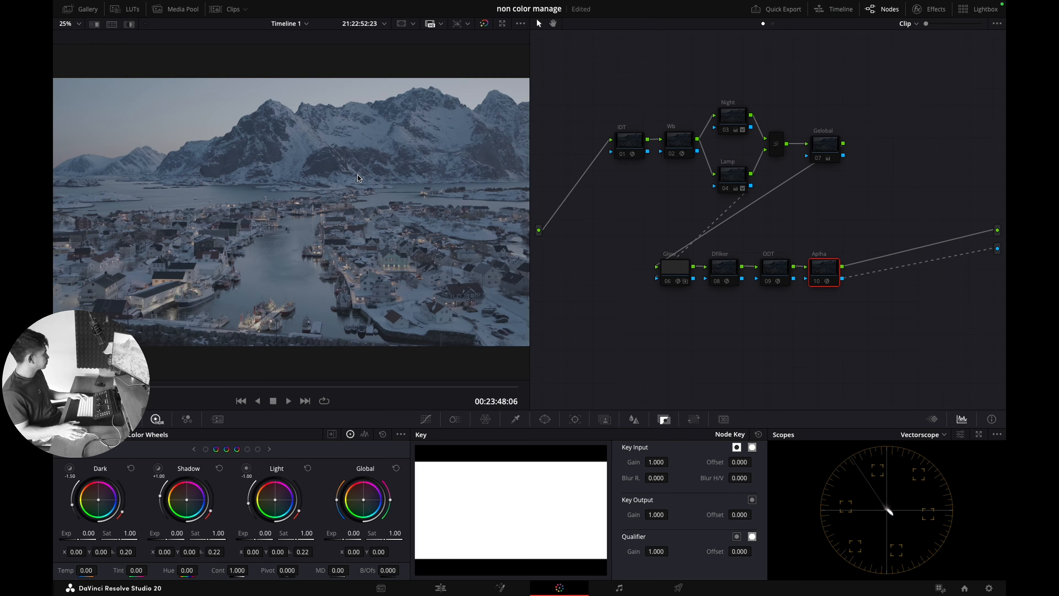
pyautogui.hotkey('shift', 'd')
# Step: Add a new serial node right after the Gelobal node
pyautogui.click(824, 146)
pyautogui.hotkey('alt', 's')
pyautogui.rightClick(874, 150)
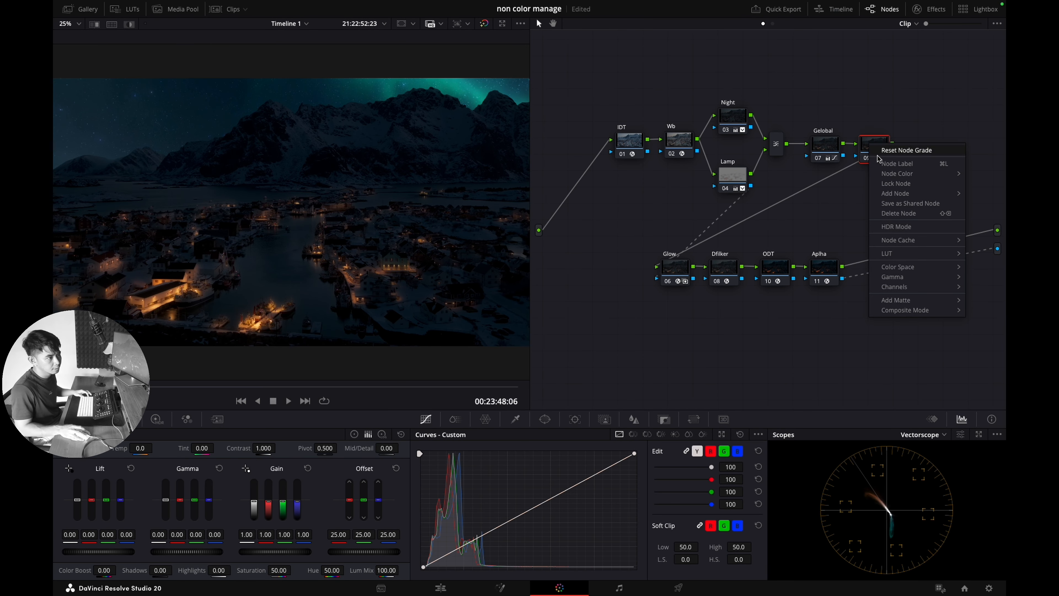
# Step: Label the new node Contras and disable the Aplha node to hide the aurora
pyautogui.click(876, 168)
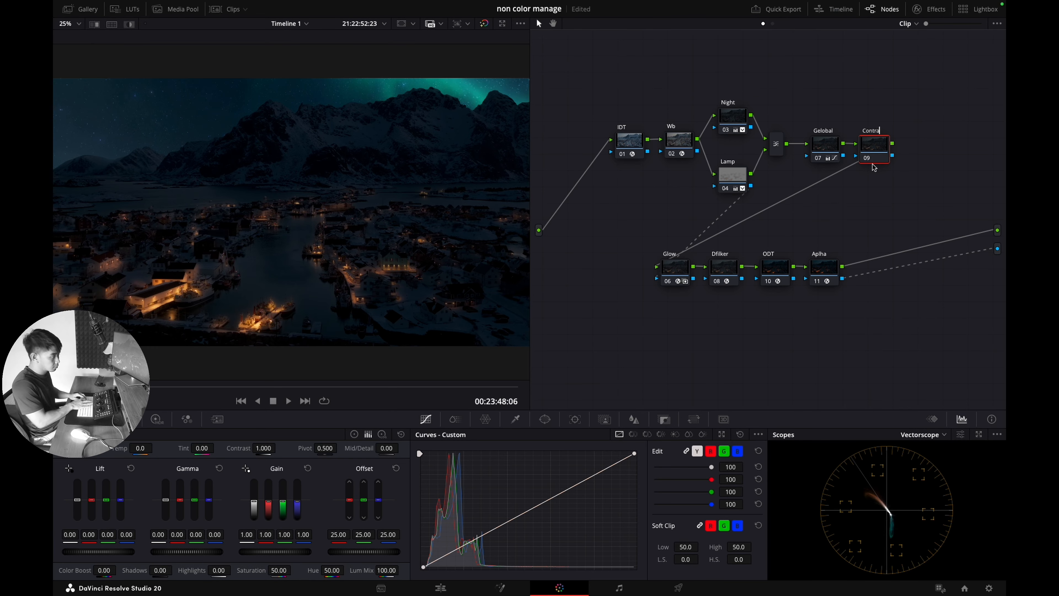
pyautogui.click(818, 282)
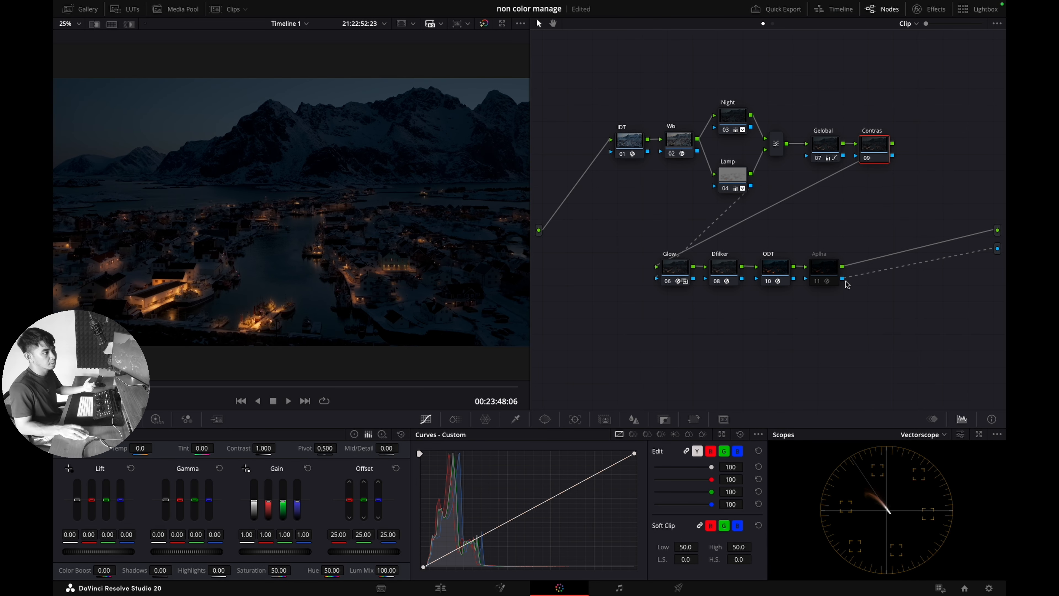
pyautogui.click(823, 273)
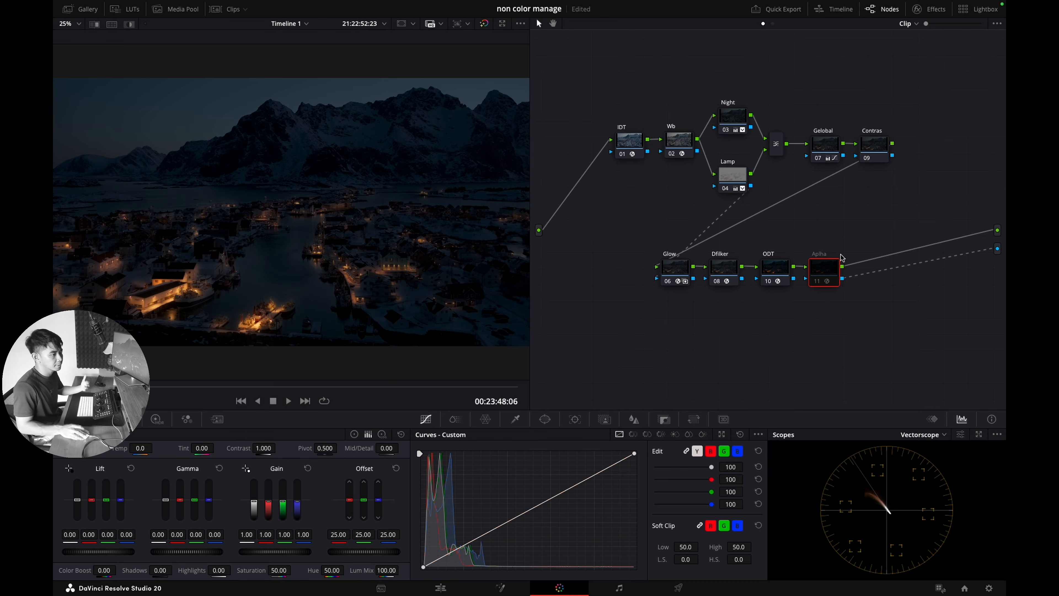
# Step: On the Contras node, place a point on the Custom Curve and remove the misplaced one
pyautogui.click(884, 148)
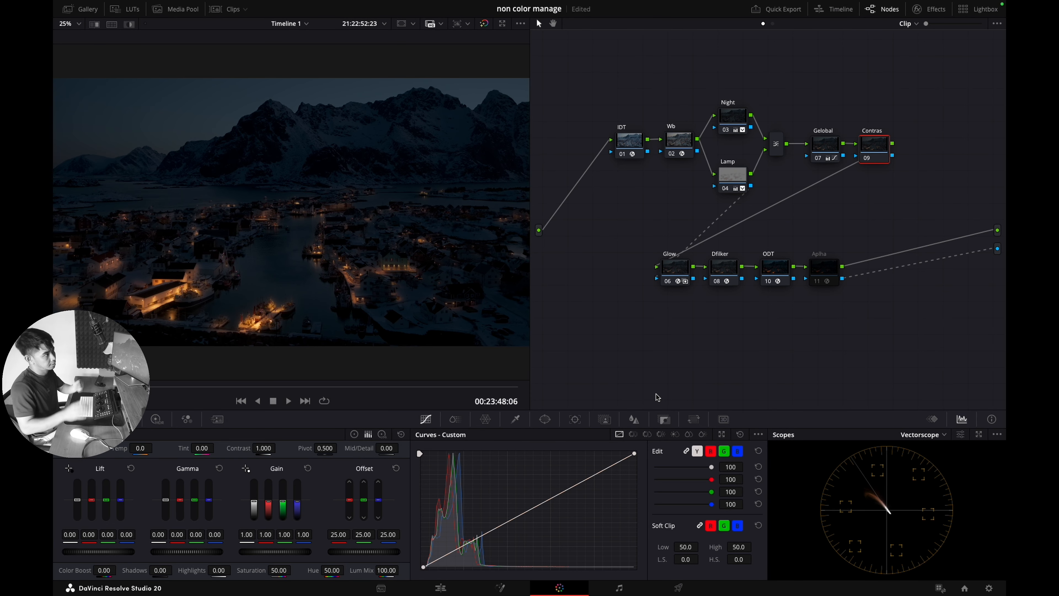
pyautogui.click(460, 549)
pyautogui.rightClick(460, 548)
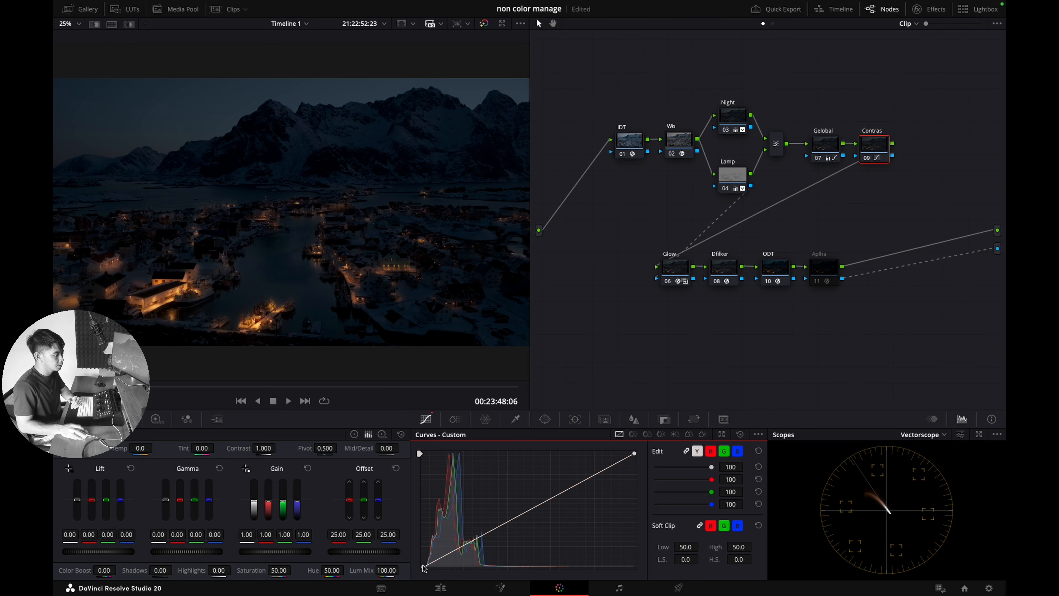
# Step: Add a lowered shadow point and a raised highlight point, toggling Contras to compare
pyautogui.click(460, 551)
pyautogui.moveTo(600, 472); pyautogui.dragTo(582, 475)
pyautogui.hotkey('ctrl', 'd')
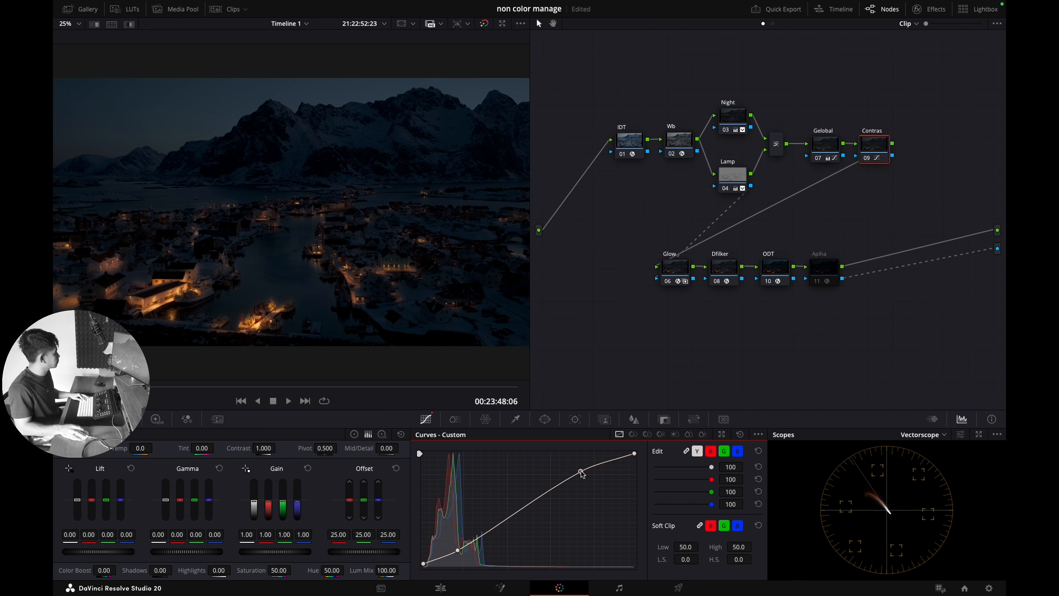
pyautogui.hotkey('ctrl', 'd')
pyautogui.hotkey('ctrl', 'd')
pyautogui.hotkey('ctrl', 'd')
pyautogui.hotkey('ctrl', 'd')
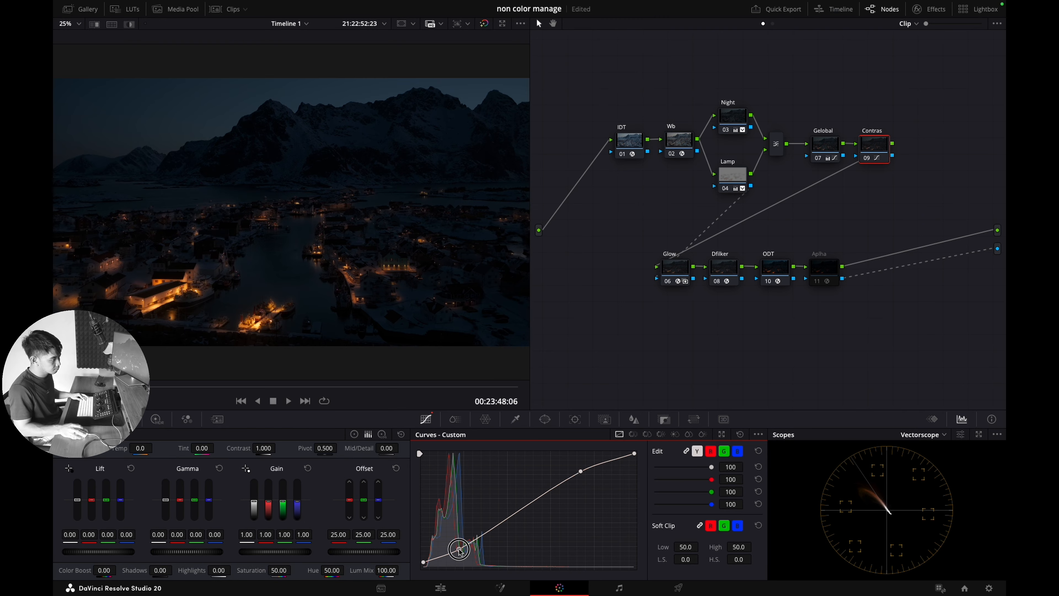
# Step: Refine the S-curve, deepening the shadow point and lowering the highlight point slightly
pyautogui.moveTo(459, 549); pyautogui.dragTo(453, 555)
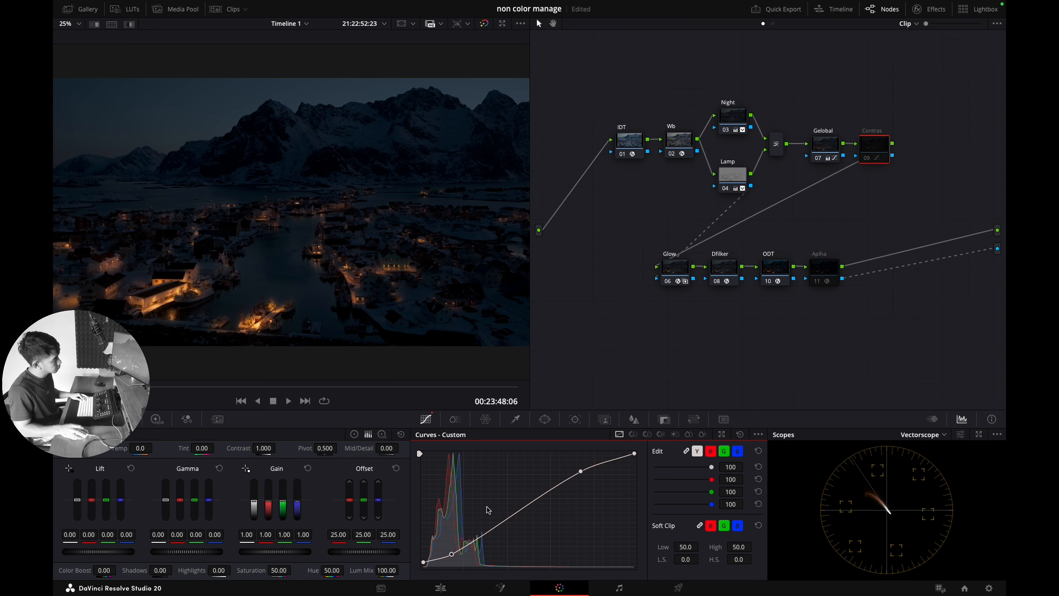
pyautogui.moveTo(583, 474); pyautogui.dragTo(573, 478)
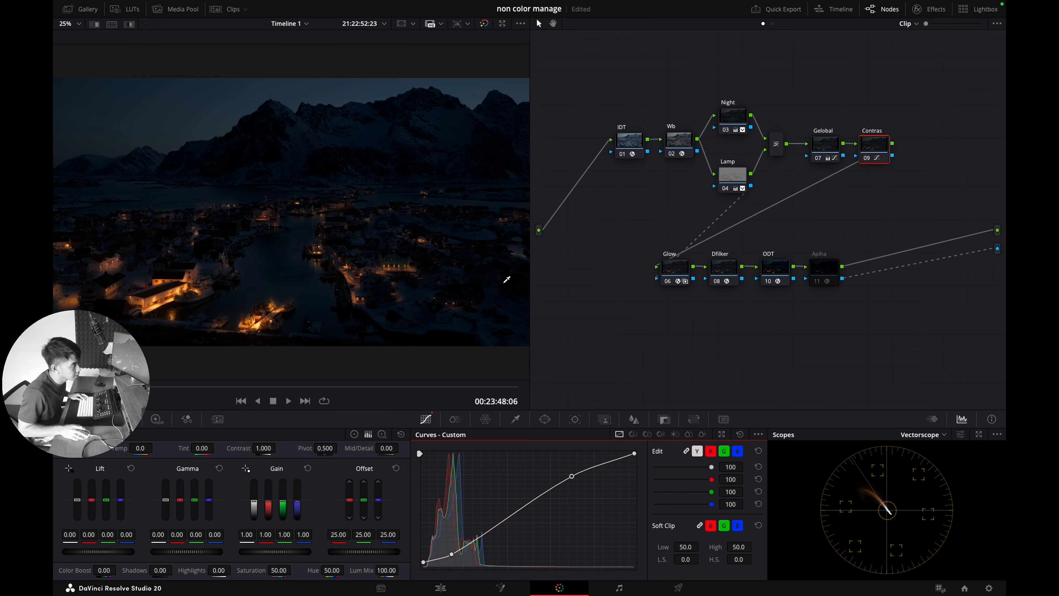
pyautogui.scroll(2, 486, 286)
pyautogui.scroll(3, 483, 286)
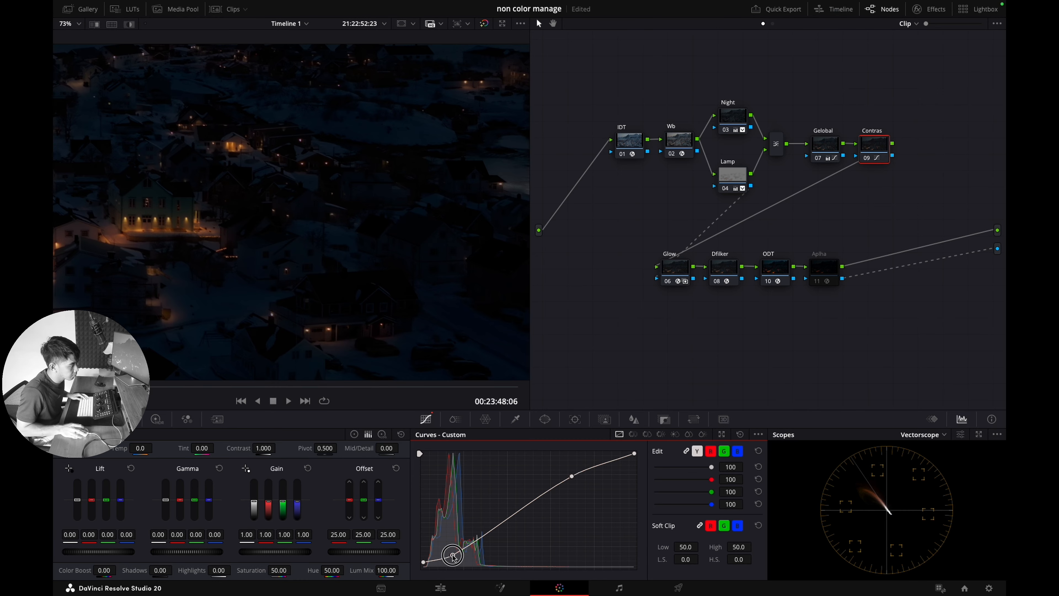
# Step: Switch the scope to Waveform and lift the curve's shadow point slightly
pyautogui.click(921, 438)
pyautogui.click(925, 458)
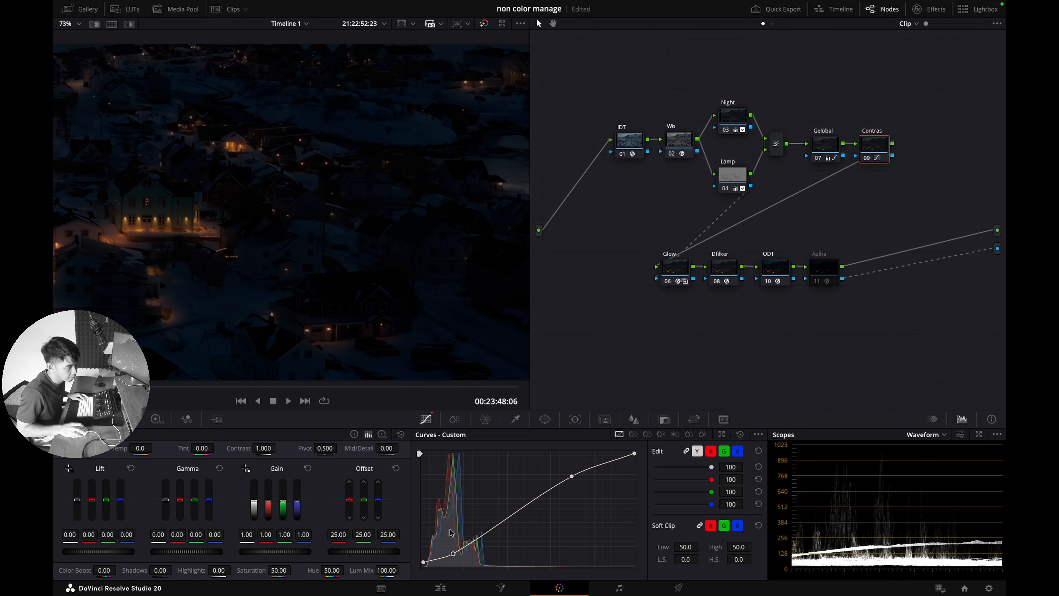
pyautogui.moveTo(455, 556); pyautogui.dragTo(455, 552)
# Step: Compare Contras on and off, fit the frame, and re-enable the Aplha node
pyautogui.hotkey('ctrl', 'd')
pyautogui.hotkey('ctrl', 'd')
pyautogui.hotkey('ctrl', 'd')
pyautogui.hotkey('ctrl', 'd')
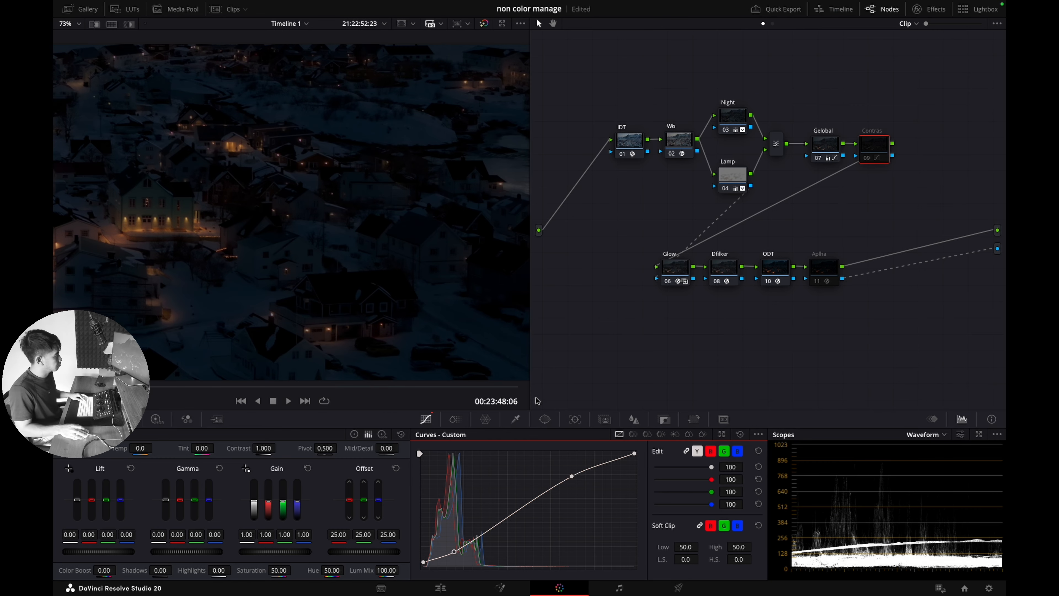
pyautogui.hotkey('shift', 'z')
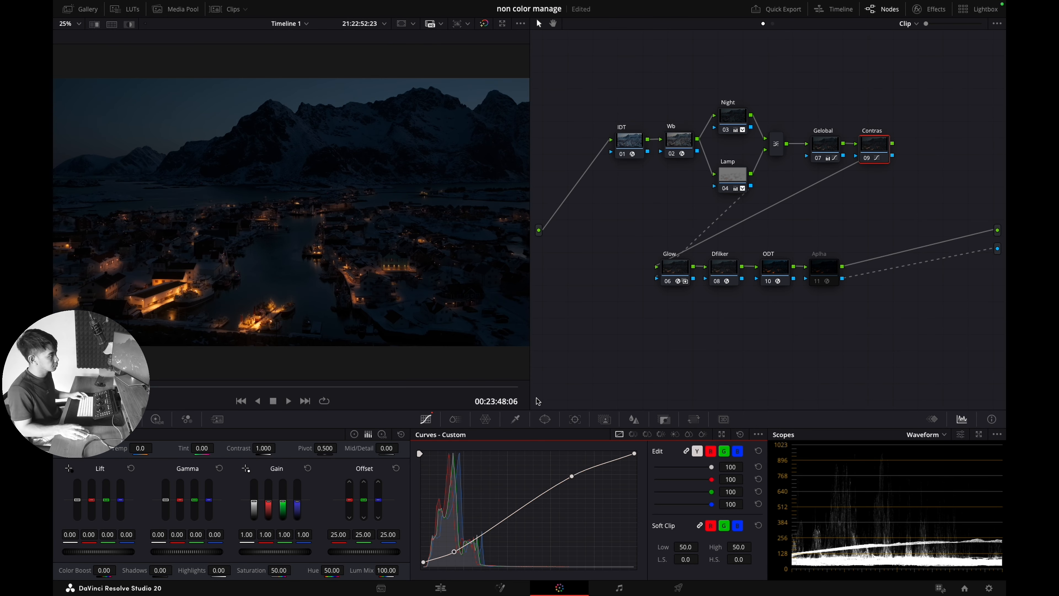
pyautogui.hotkey('ctrl', 'd')
pyautogui.hotkey('ctrl', 'd')
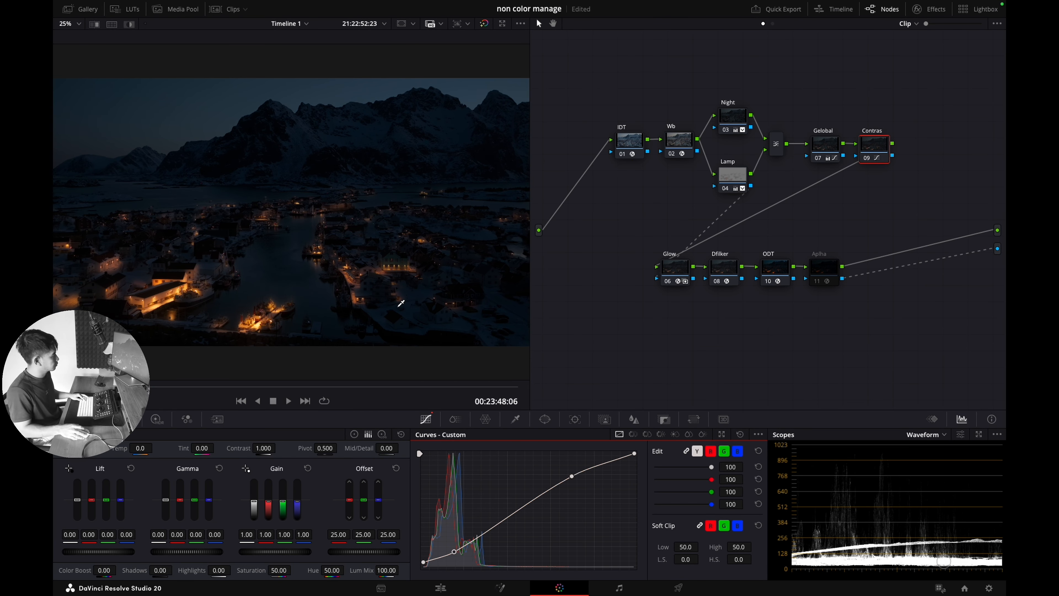
pyautogui.click(827, 278)
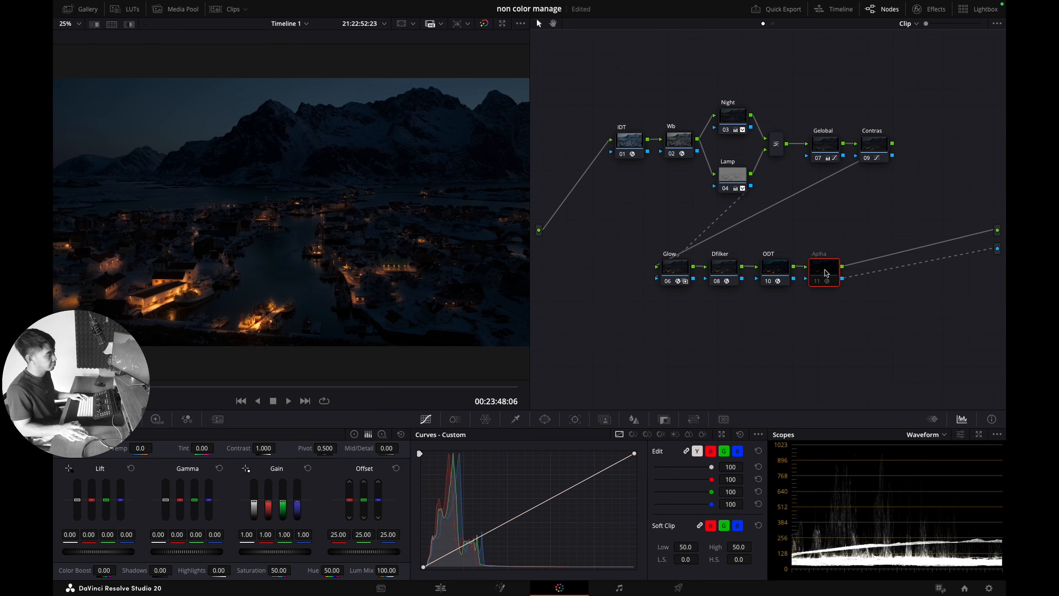
pyautogui.hotkey('ctrl', 'd')
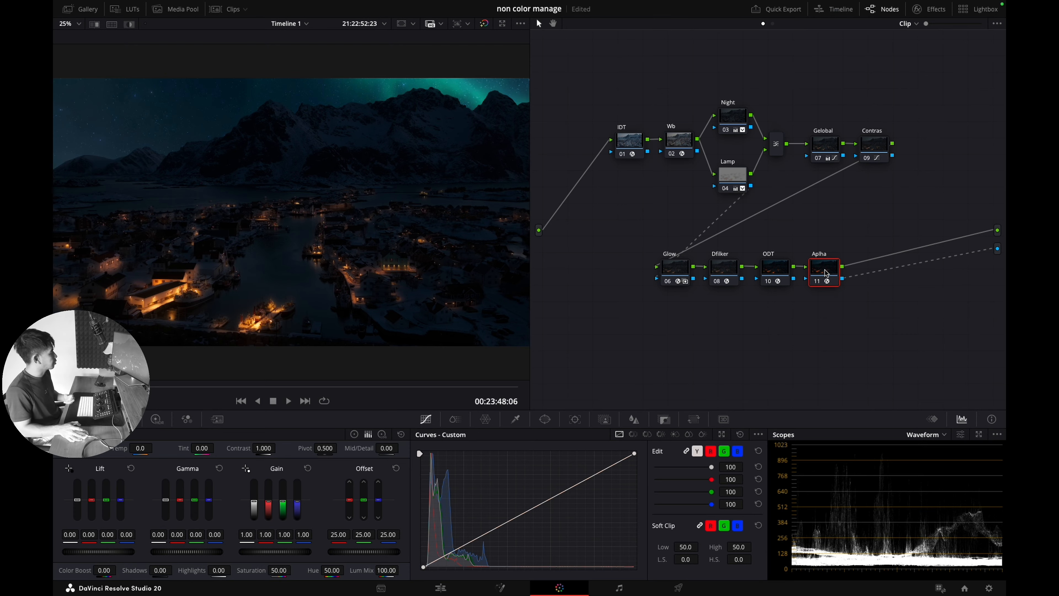